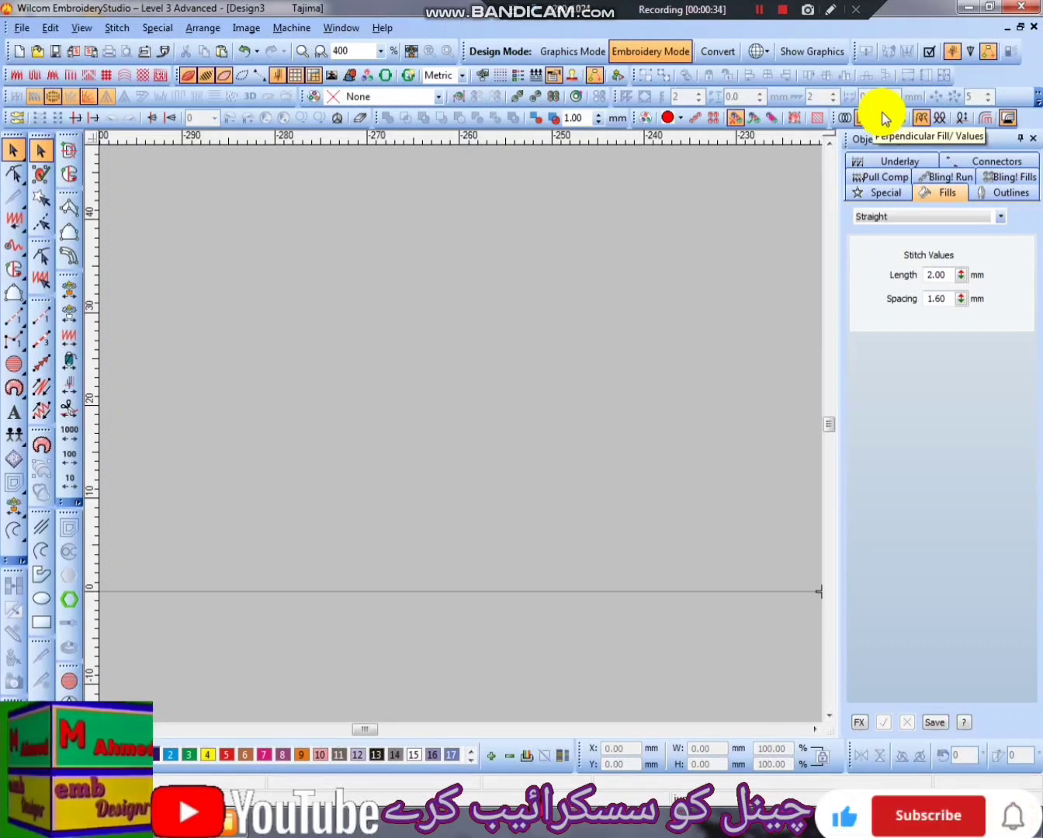
- Activate the Complex Fill tool and set its fill stitch type to Satin
left_click(68, 174)
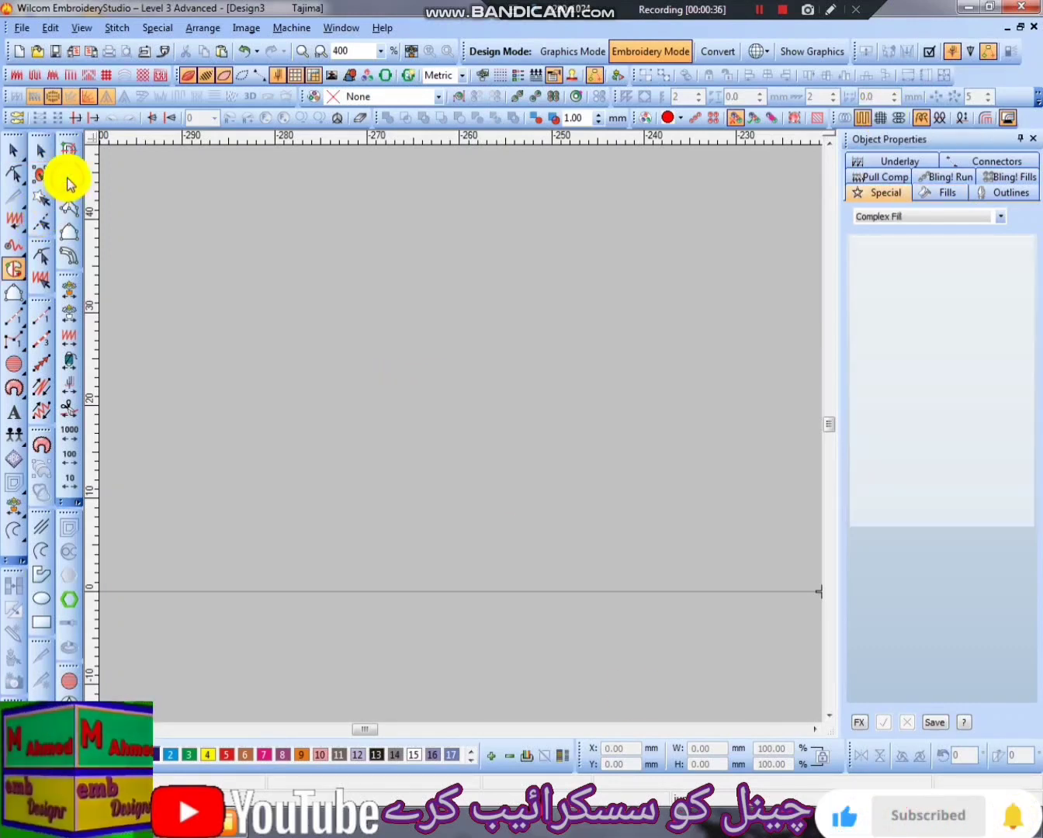
left_click(943, 192)
left_click(924, 226)
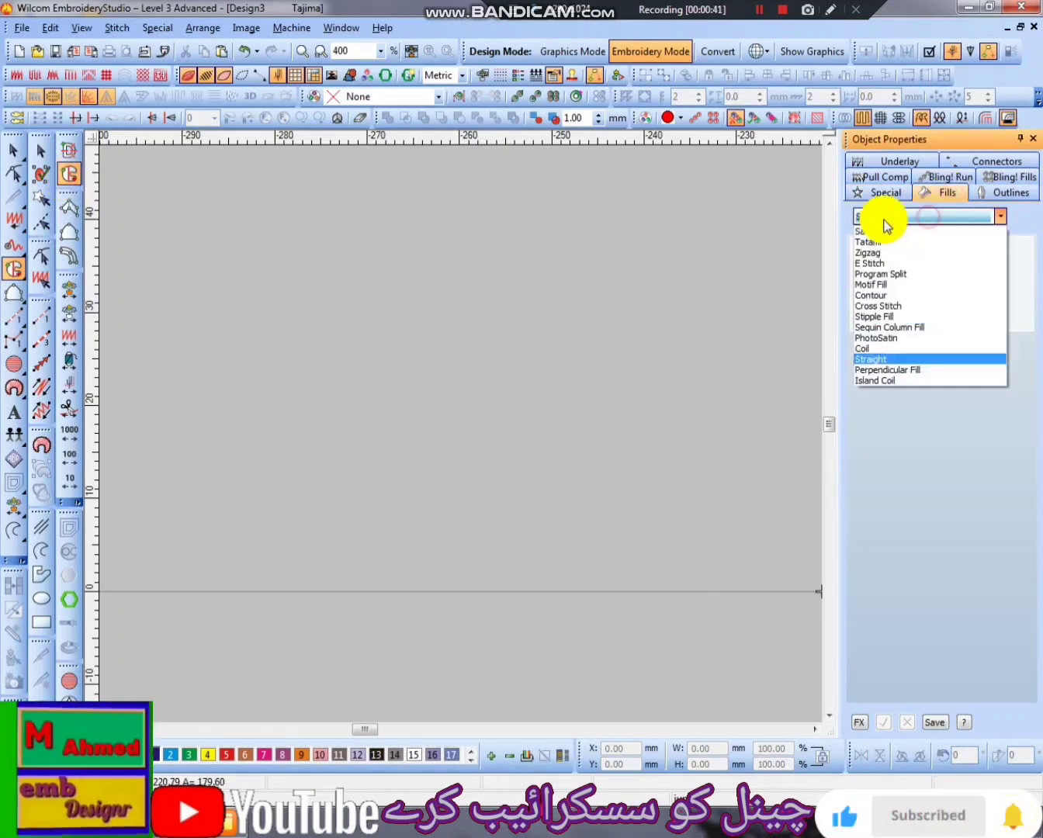
left_click(880, 230)
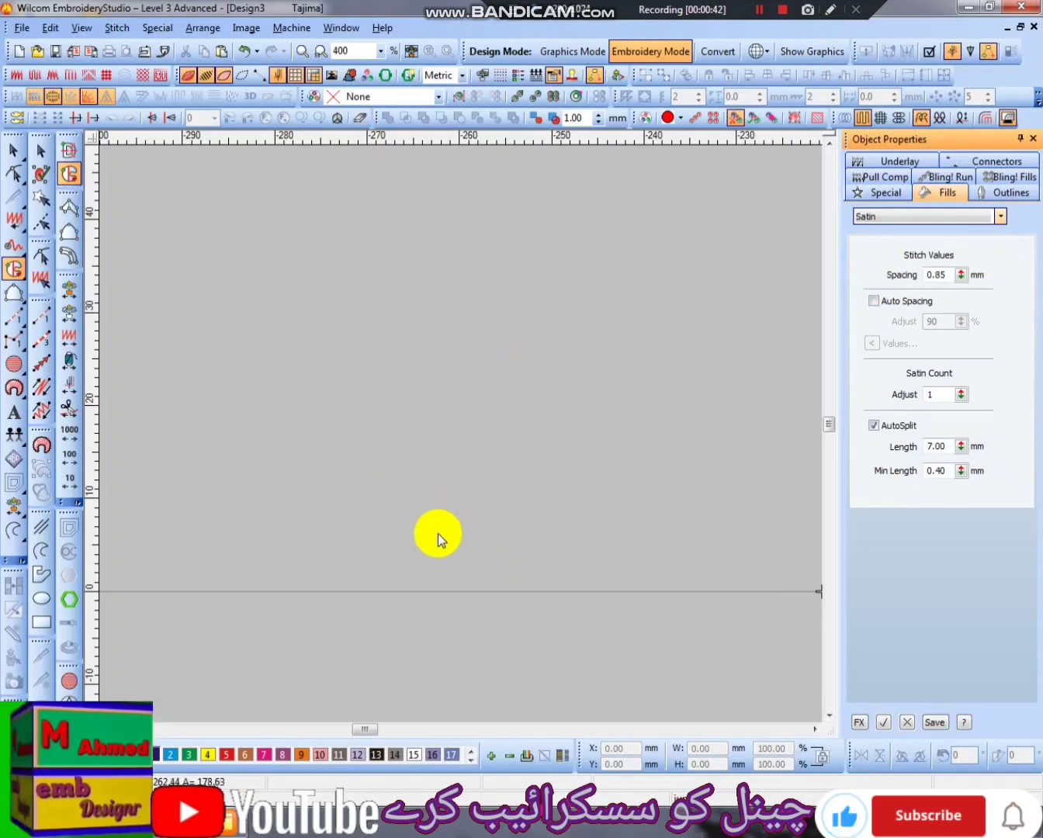
left_click(69, 231)
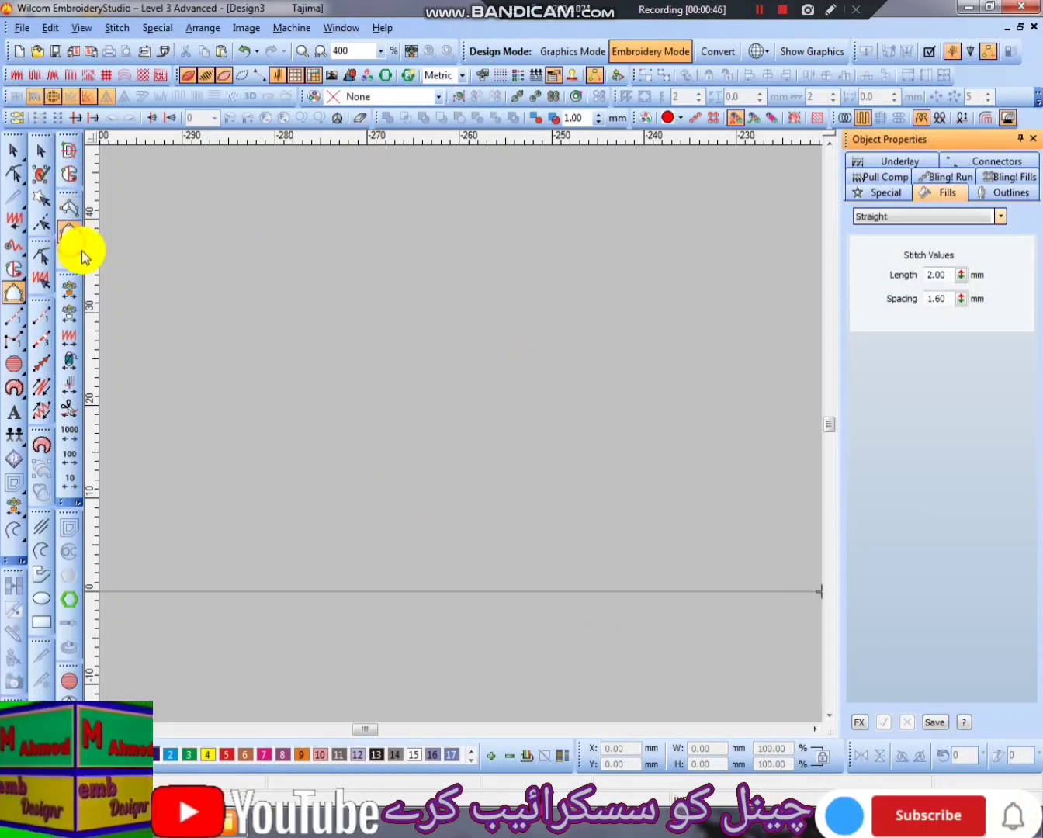
left_click(15, 270)
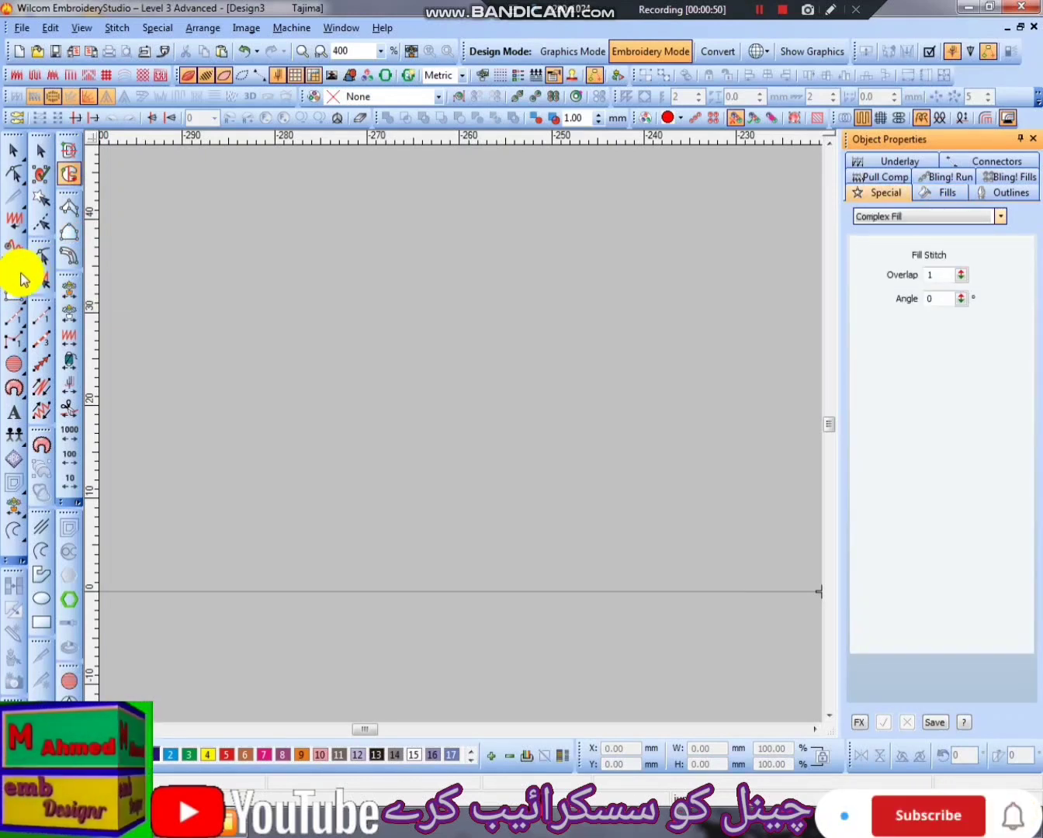
left_click(23, 282)
left_click(25, 283)
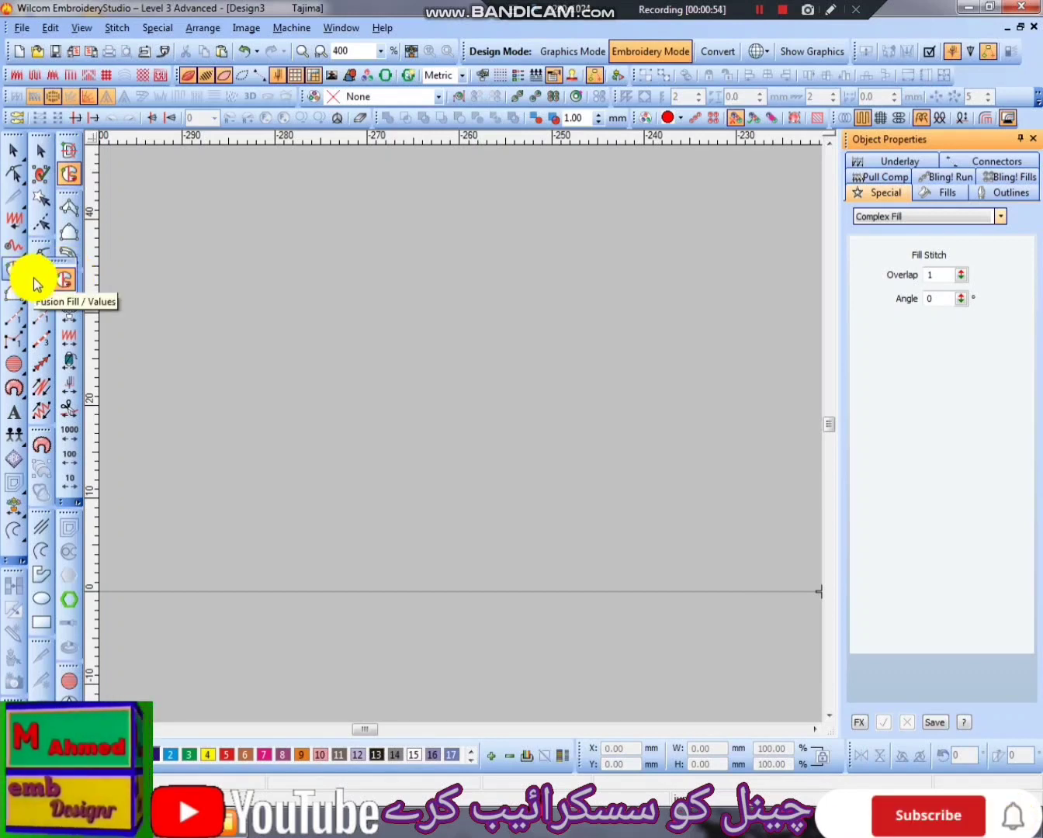
left_click(34, 284)
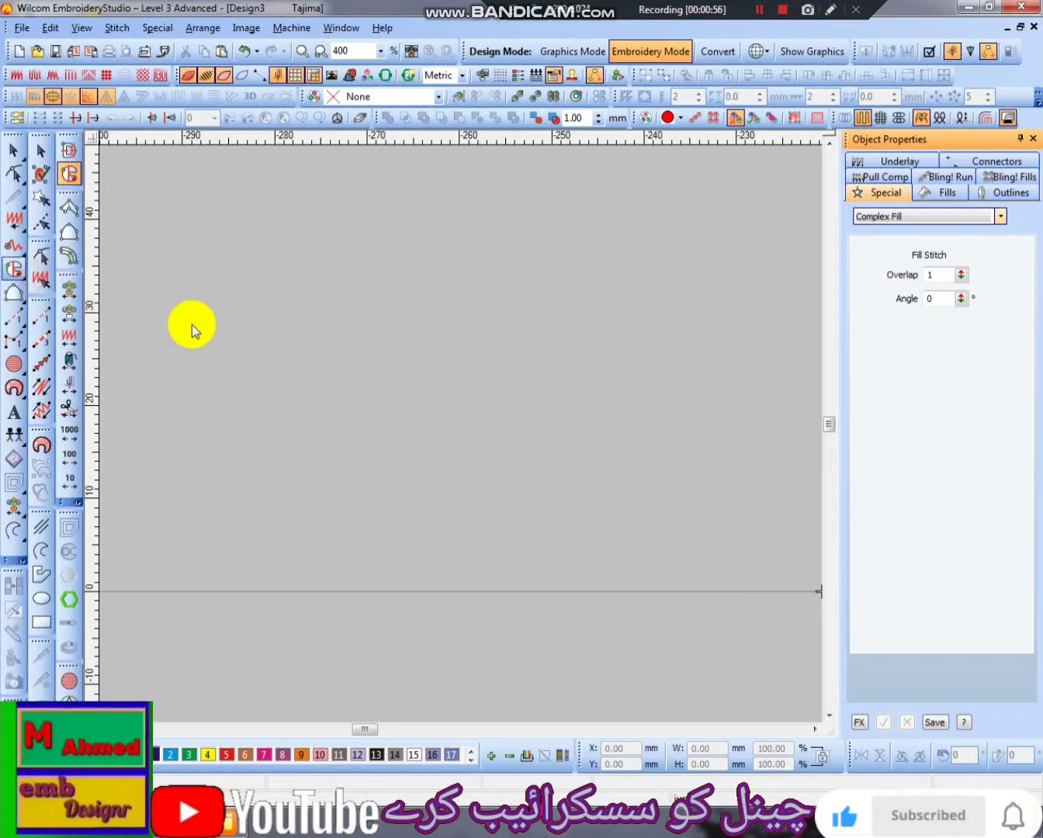
left_click(68, 176)
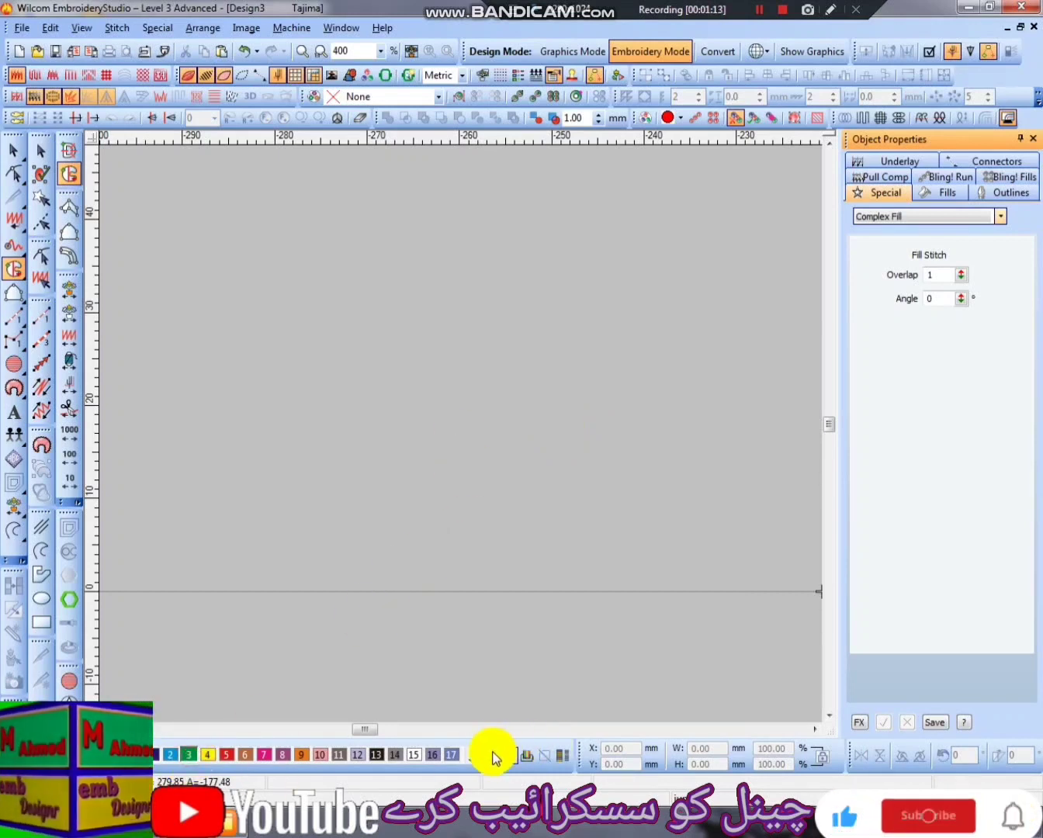
- Change the color of thread 1 in the colorway to green and close the Color Palette Editor
left_click(561, 757)
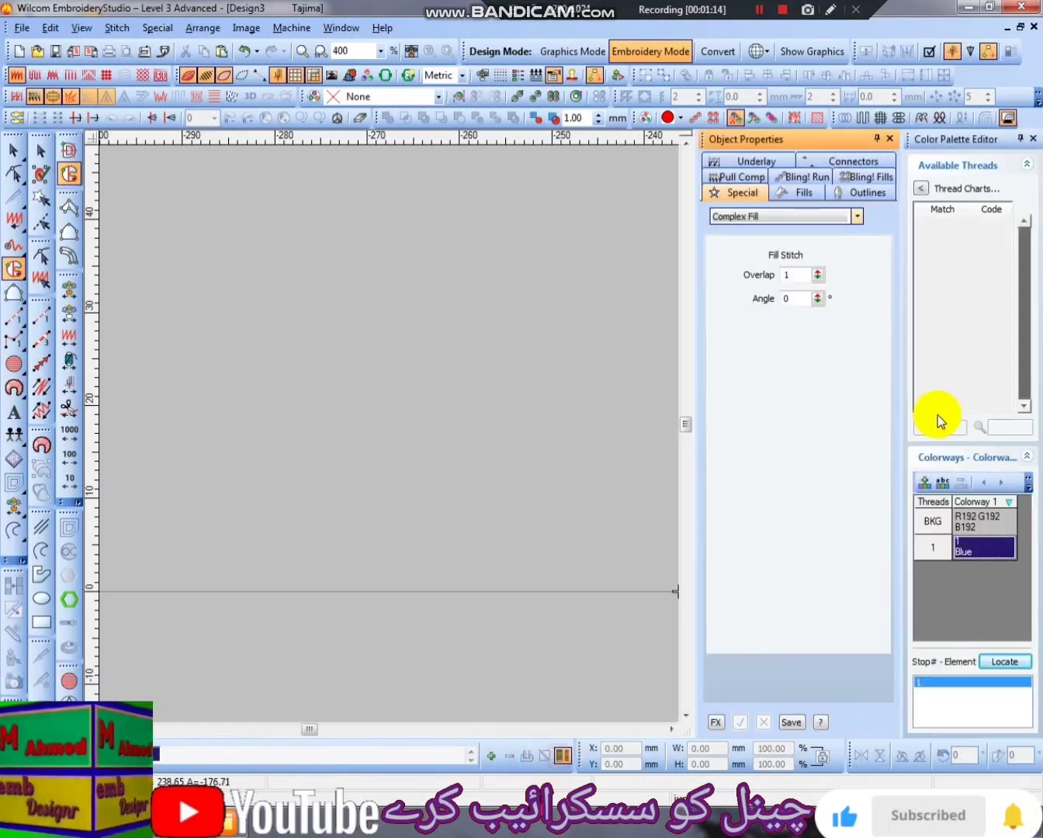
double_click(1000, 546)
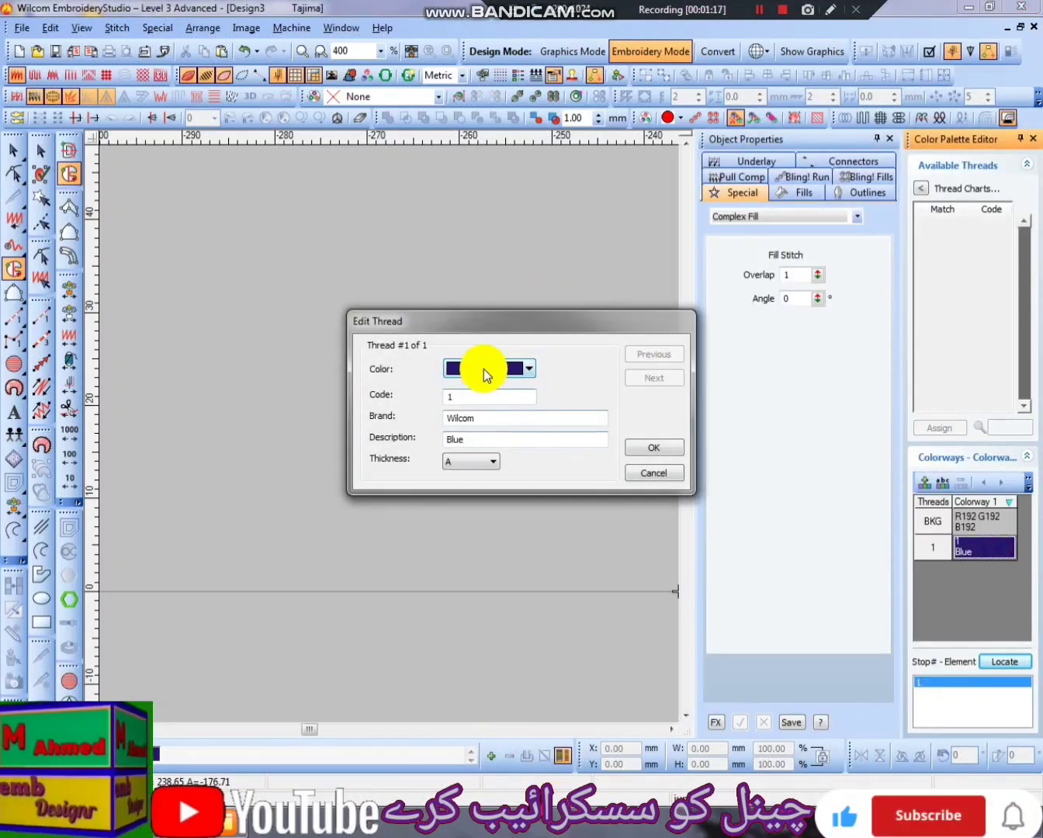
left_click(483, 368)
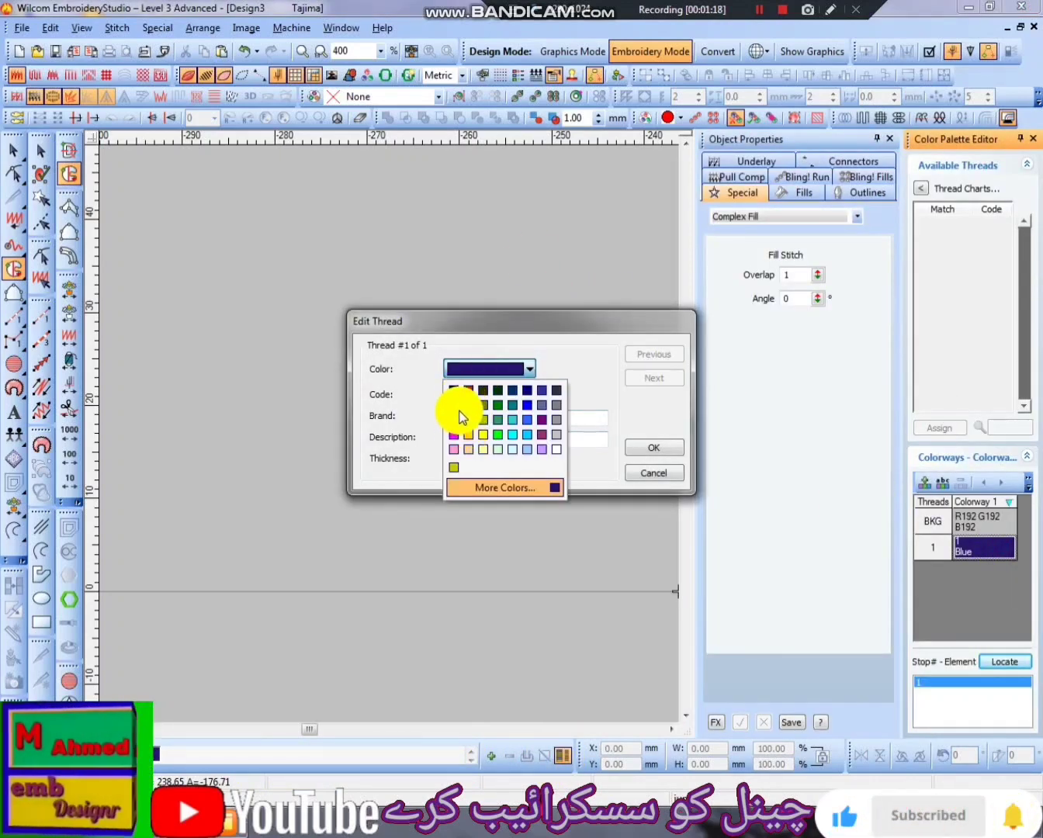
left_click(497, 406)
left_click(654, 448)
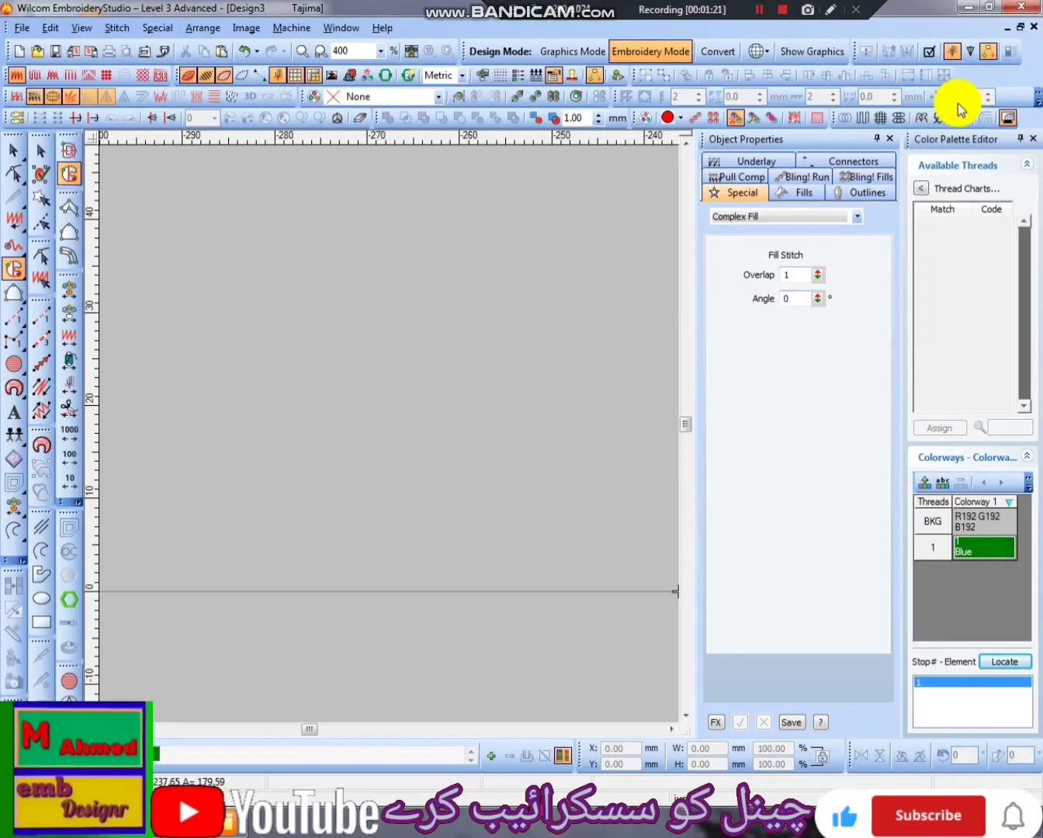
left_click(1033, 138)
- Digitize a Complex Fill crescent about 58 mm wide and 33 mm high, with its right tip at the design origin
left_click(945, 192)
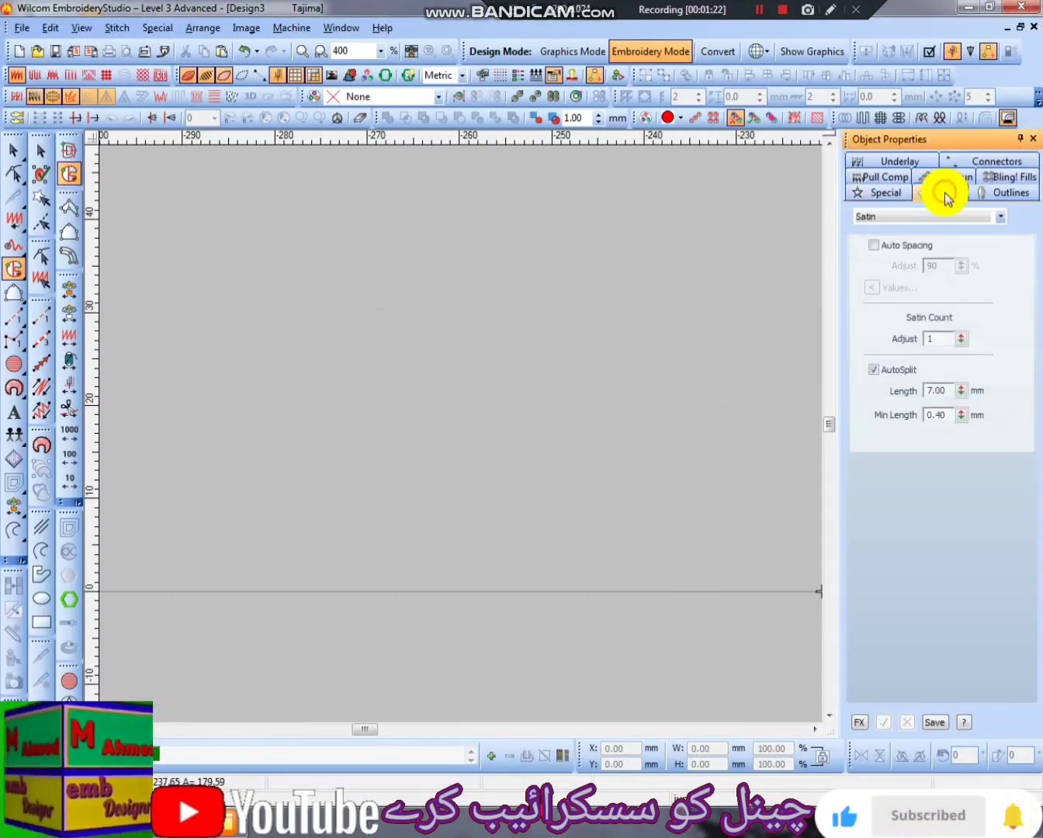
left_click(68, 174)
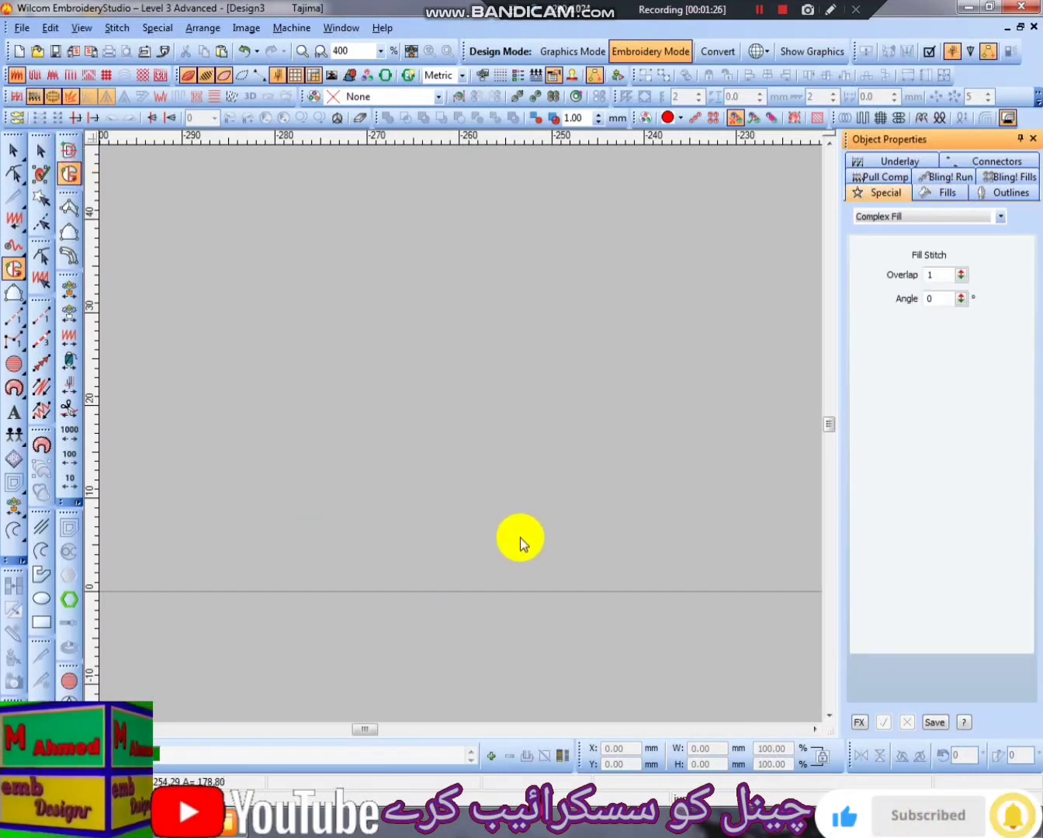
left_click(813, 730)
left_click(814, 731)
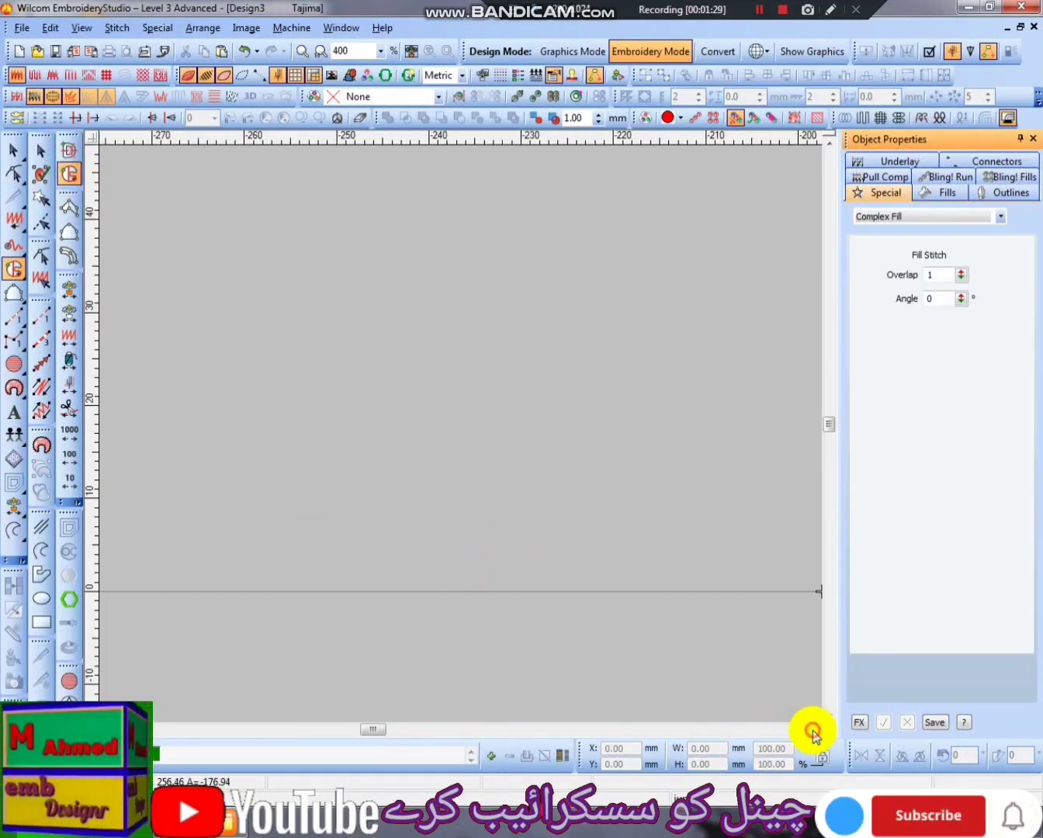
left_click(813, 730)
left_click(814, 731)
scroll(445, 599, "down", 3)
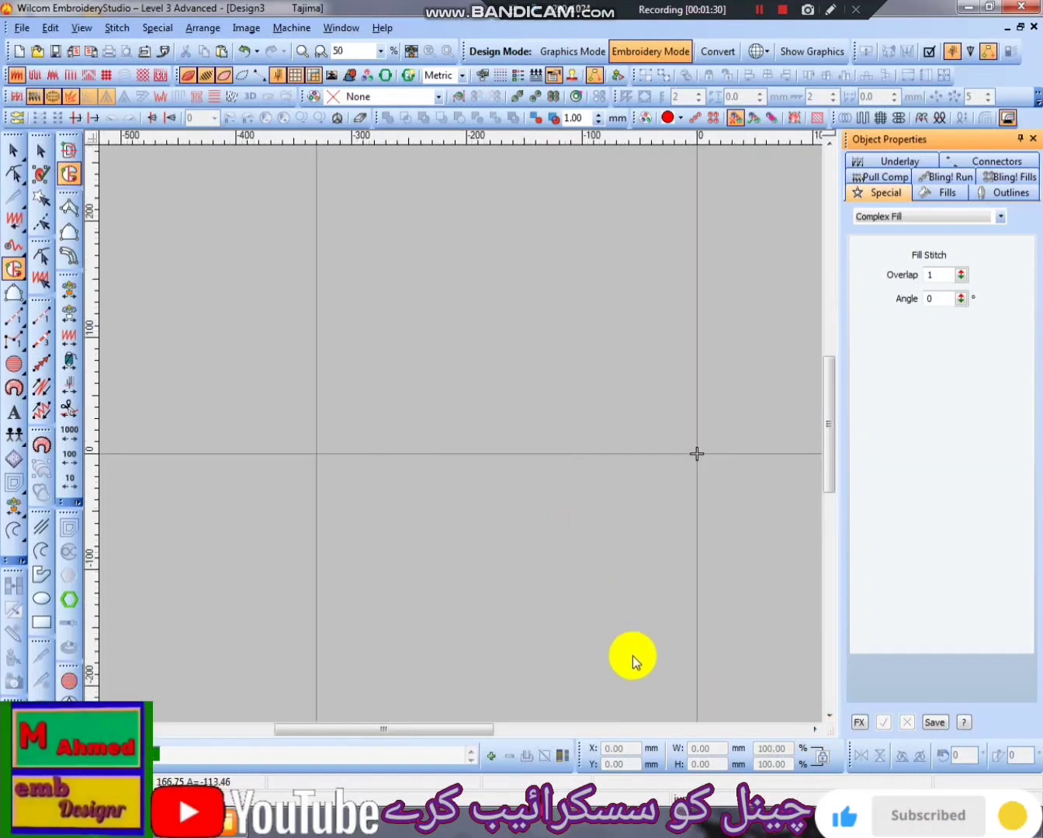
left_click(814, 731)
scroll(419, 509, "up", 1)
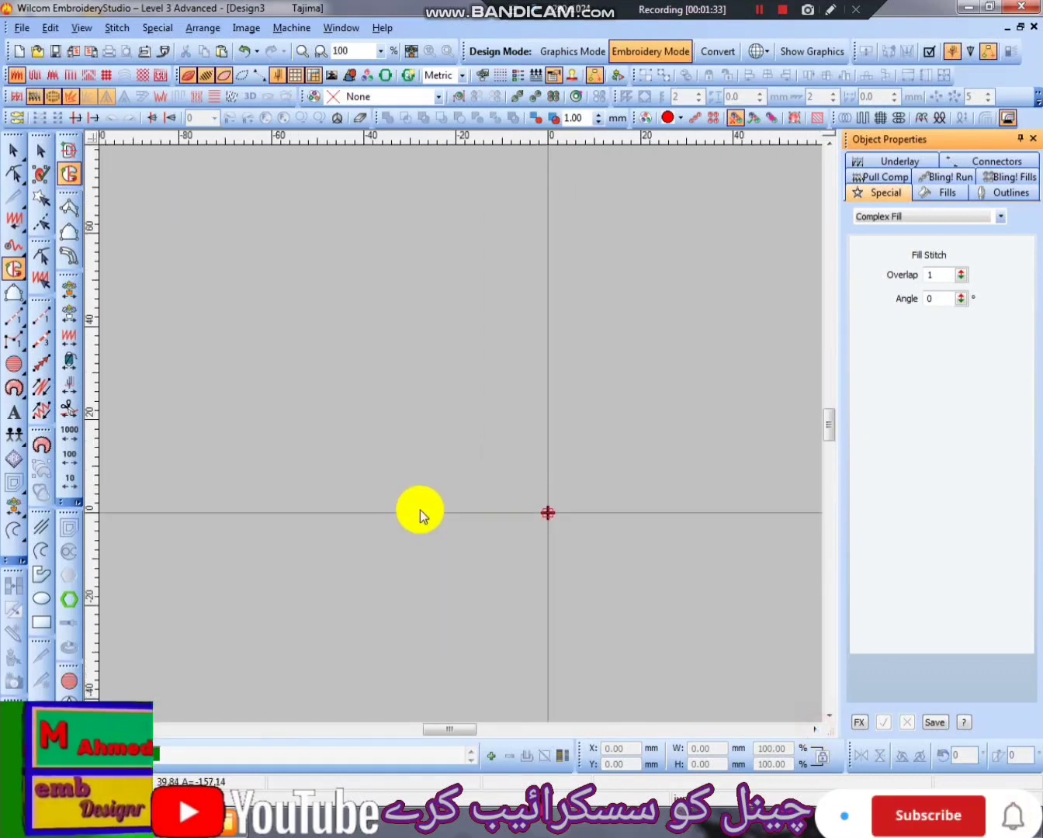
scroll(543, 517, "up", 1)
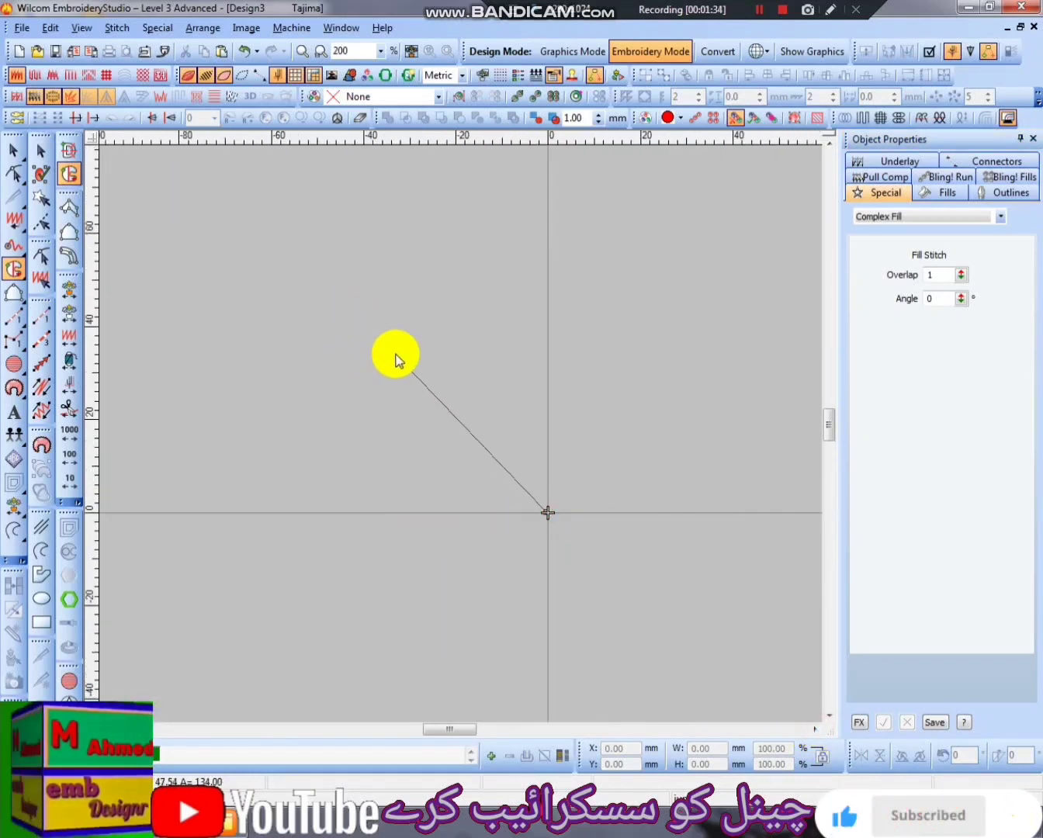
left_click(412, 358)
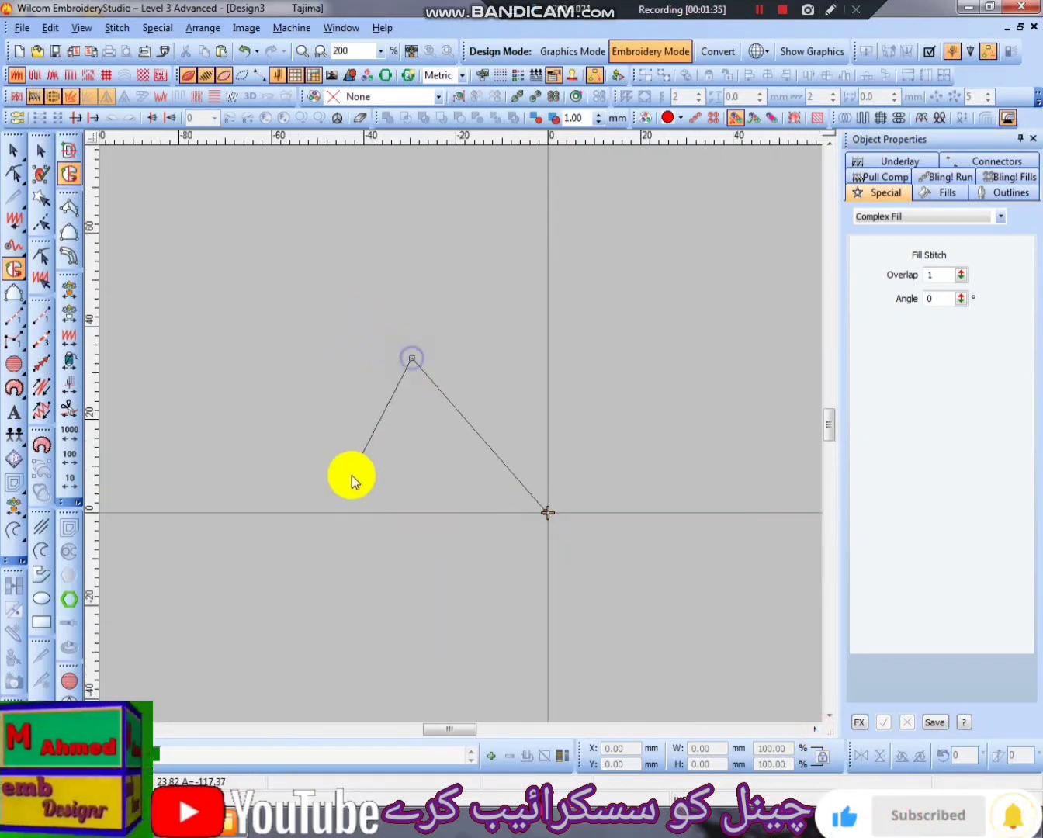
left_click(281, 513)
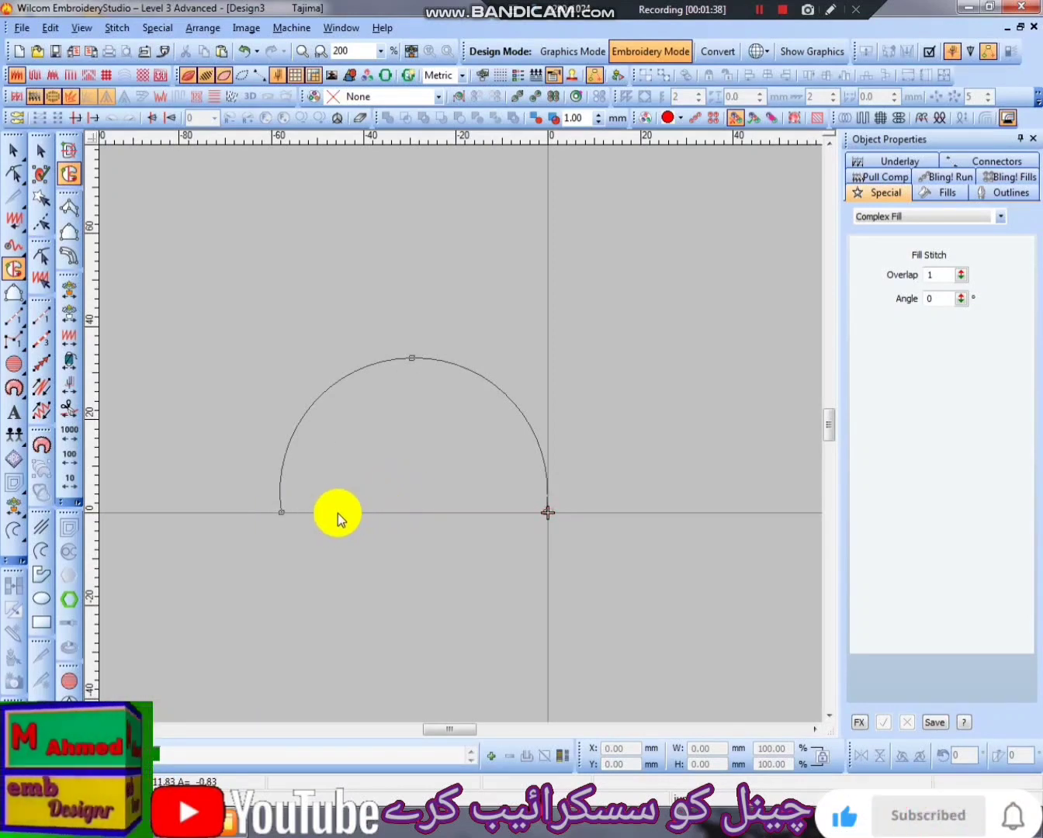
right_click(409, 413)
key("Return")
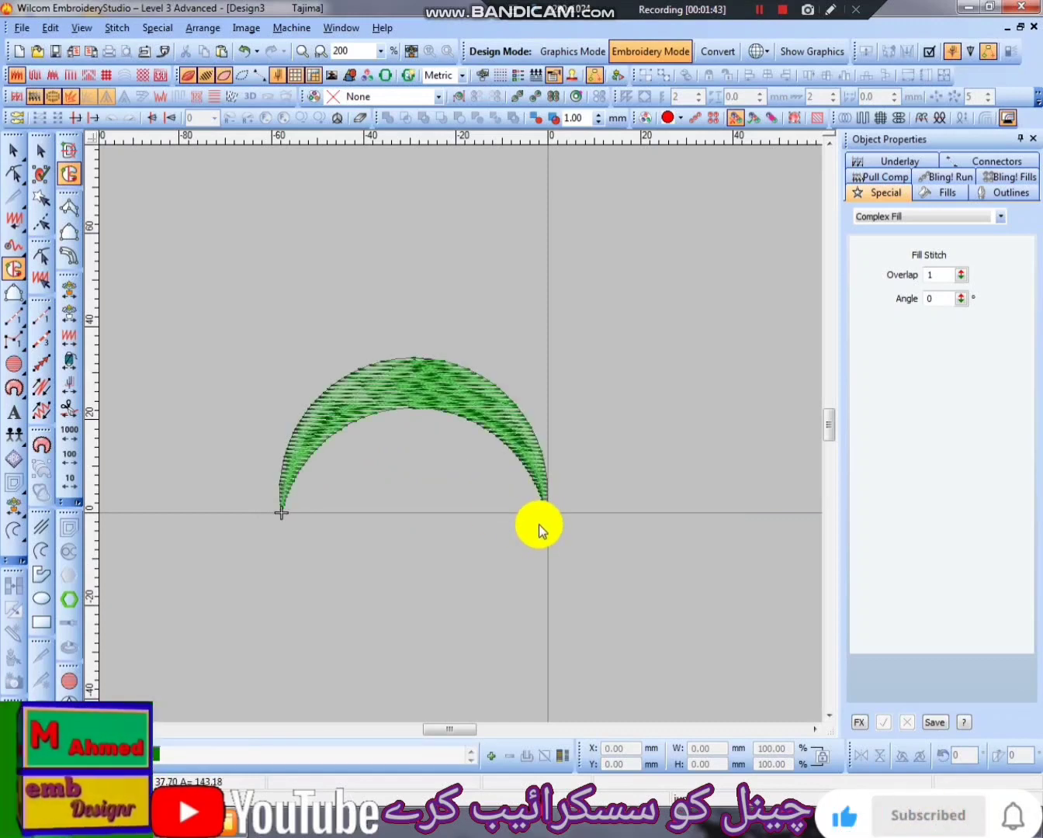
key("Escape")
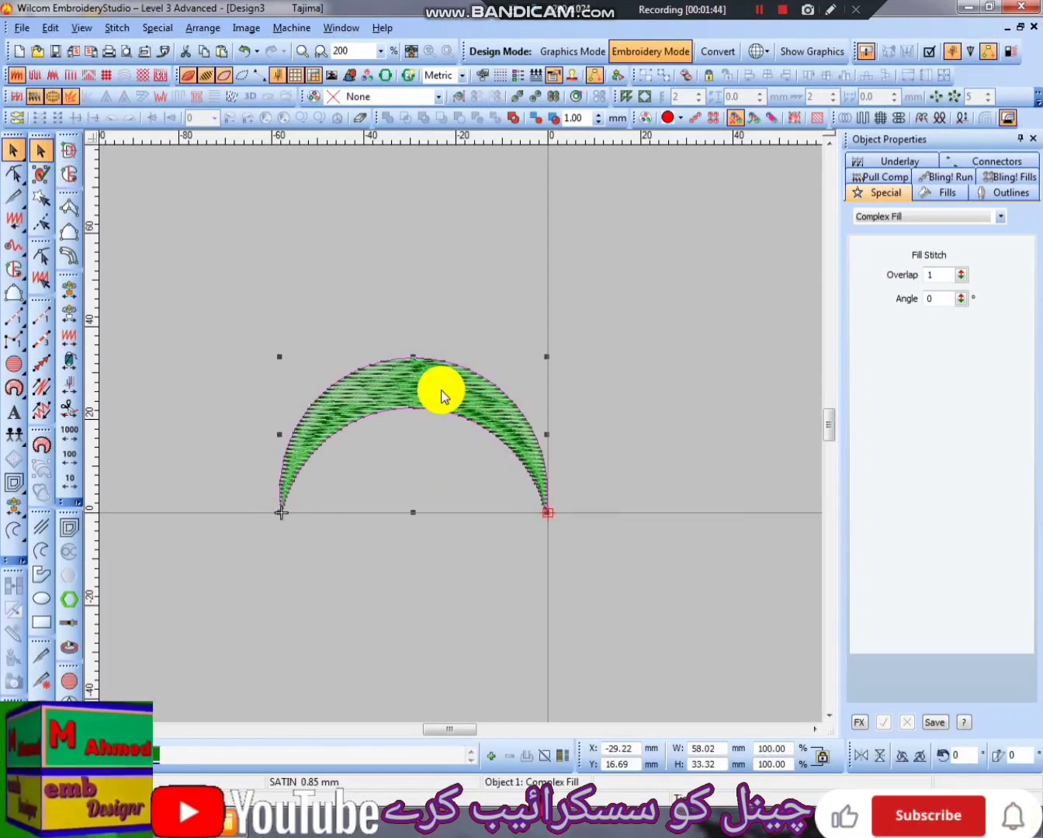
- Try adding a vertical stitch angle line through the middle of the crescent, then undo it
key("h")
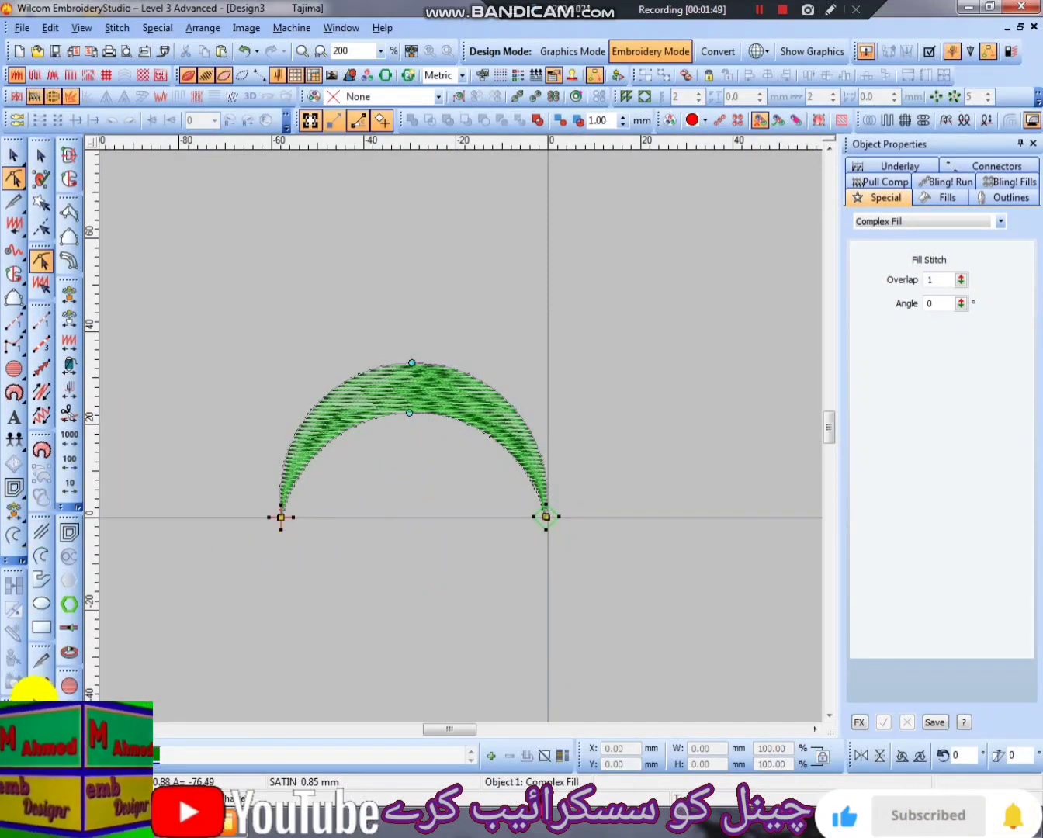
left_click(47, 707)
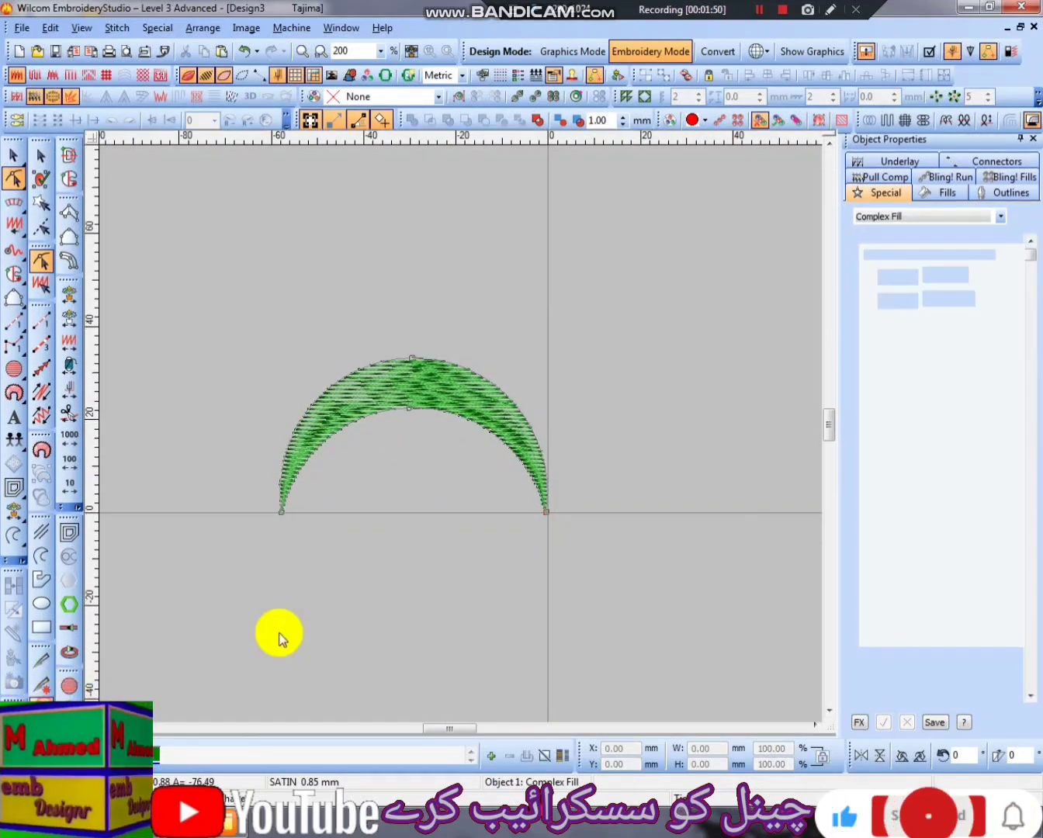
left_click(416, 533)
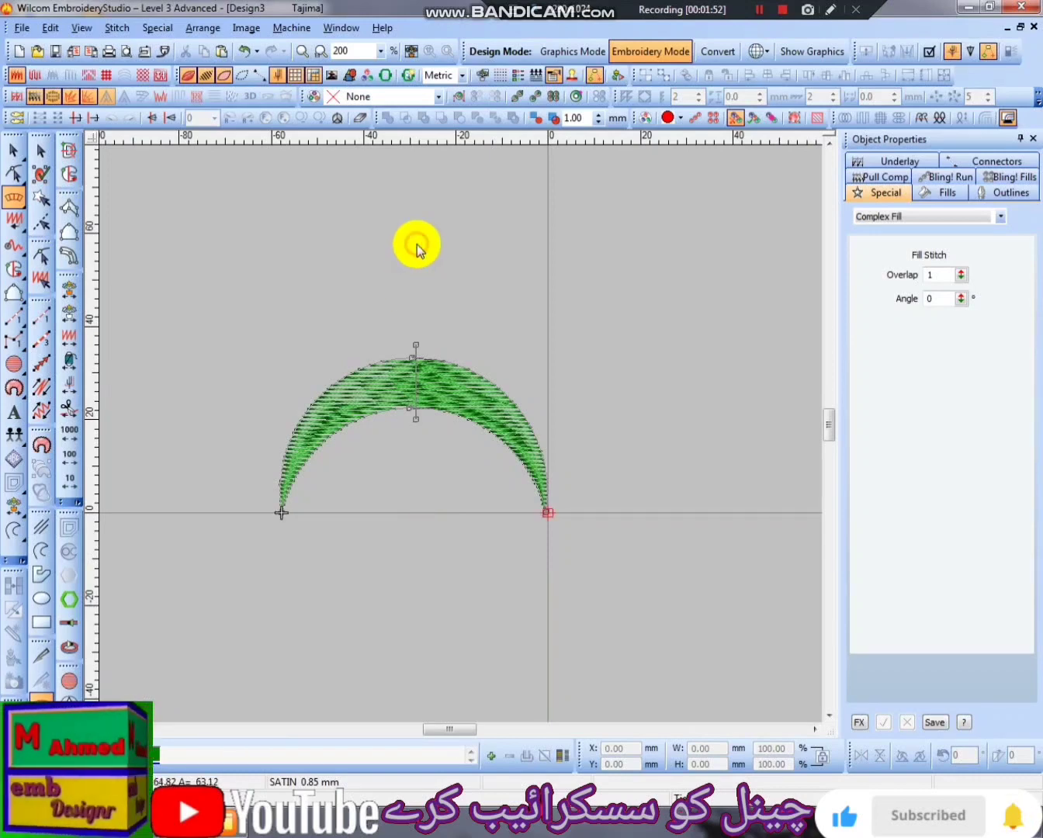
key("Return")
key("Escape")
left_click(420, 357)
left_click(419, 381)
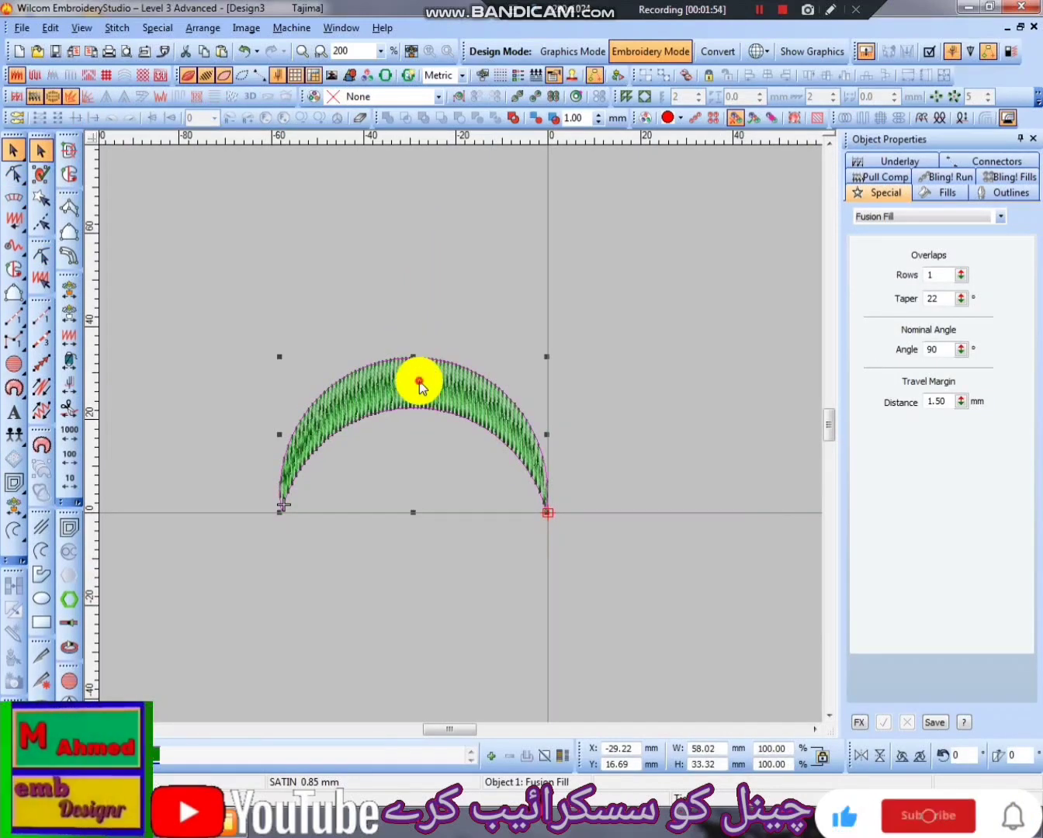
key("ctrl+z")
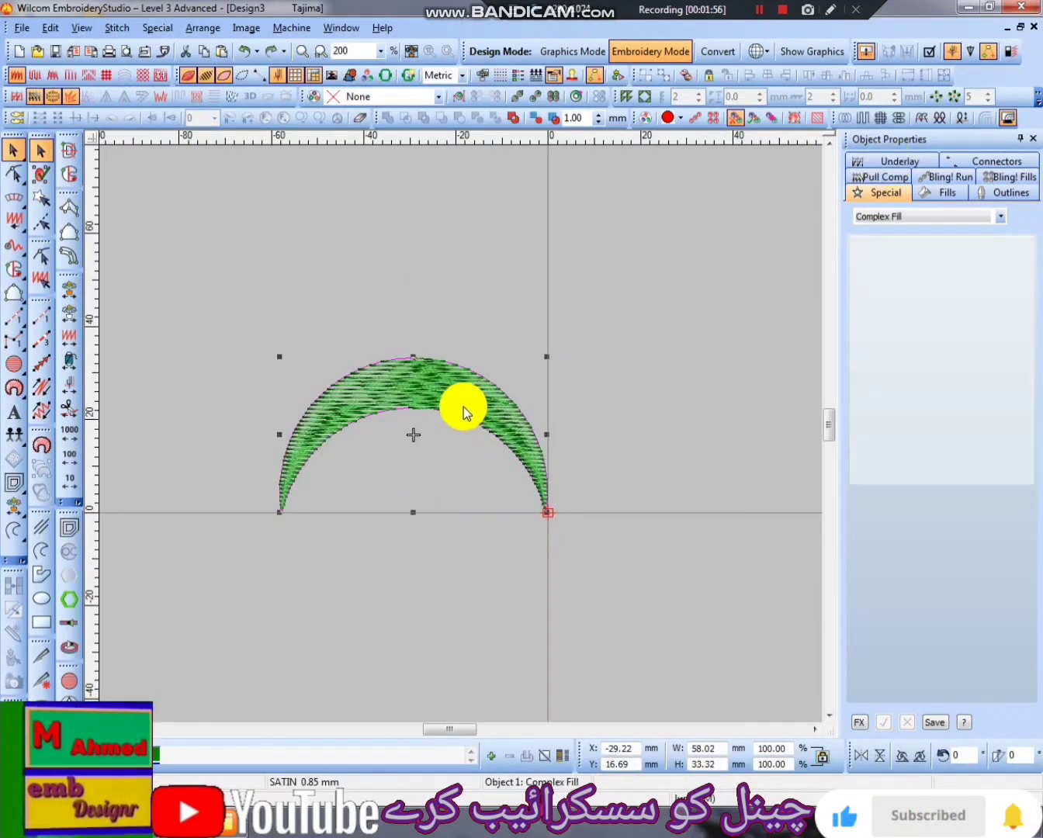
- Apply Perpendicular Fill to the crescent and move its entry and exit points outside the shape, beyond the right tip
left_click(879, 117)
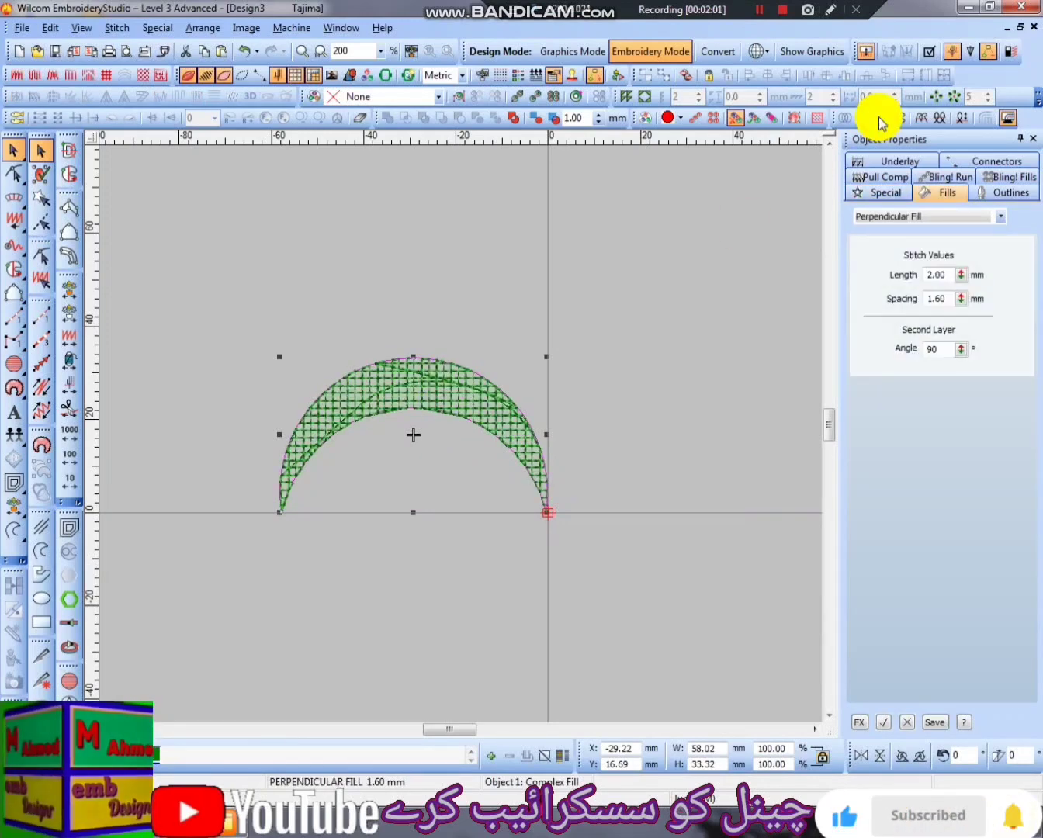
key("h")
key("z")
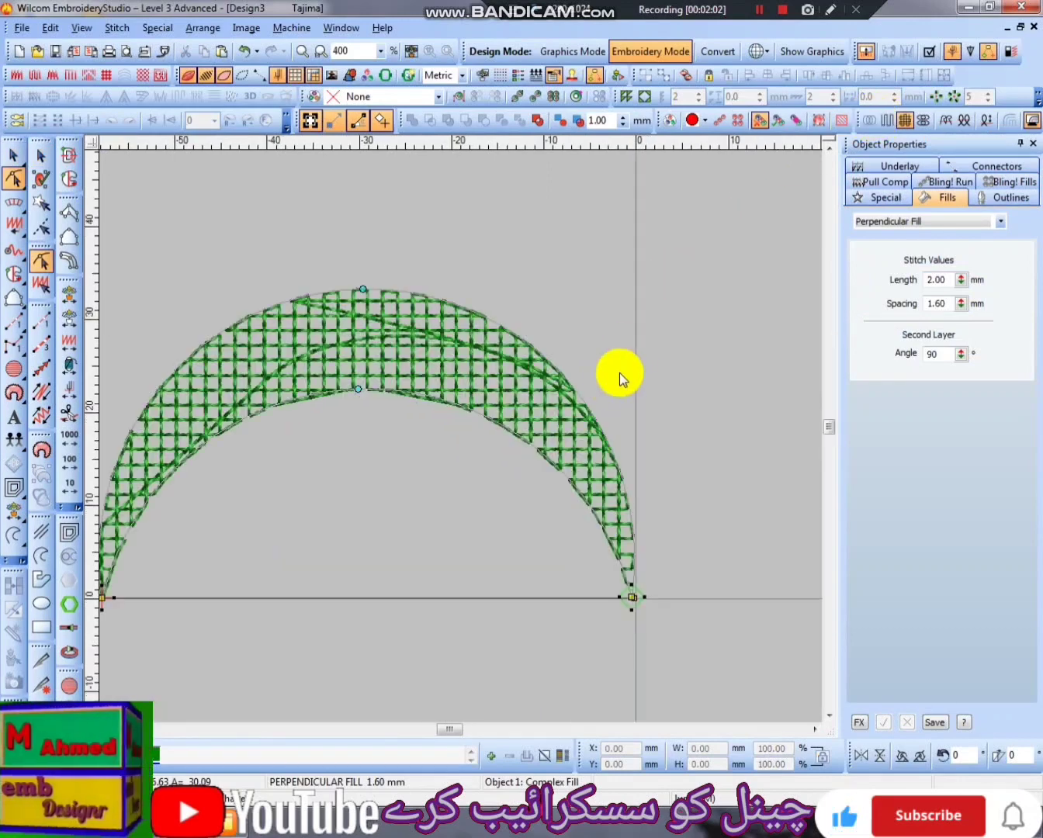
scroll(621, 375, "down", 3)
key("shift+z")
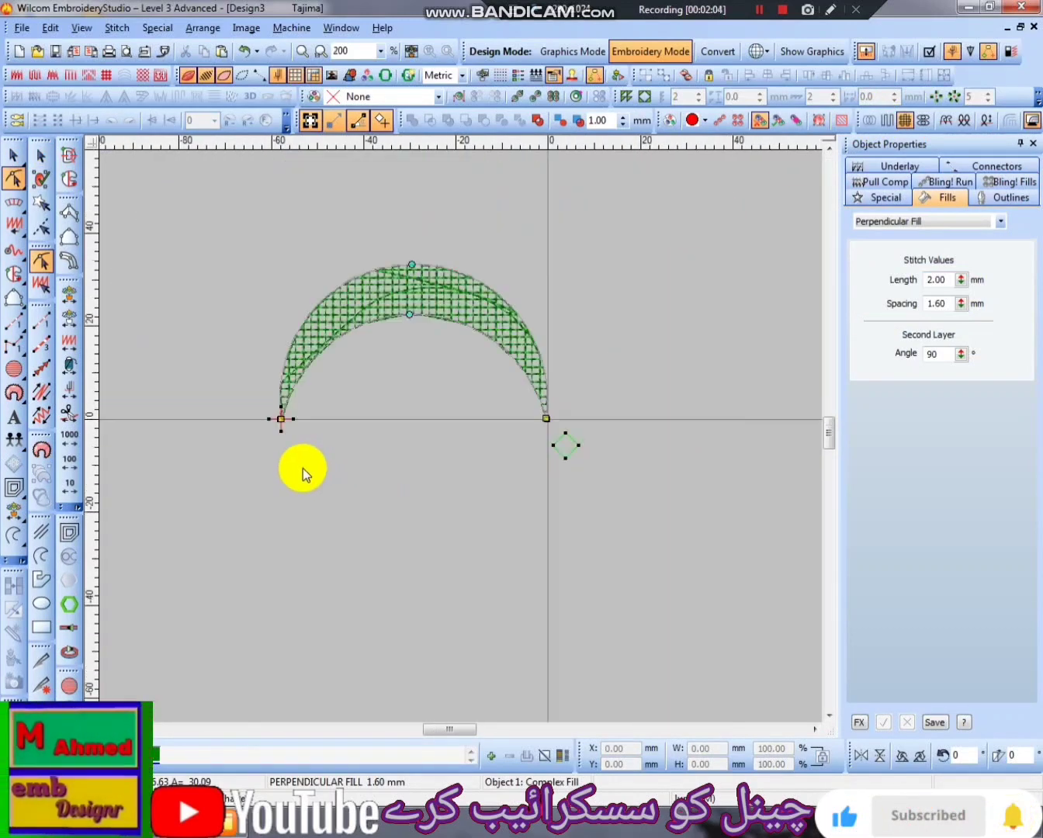
left_click_drag(282, 429, 614, 485)
key("z")
key("z")
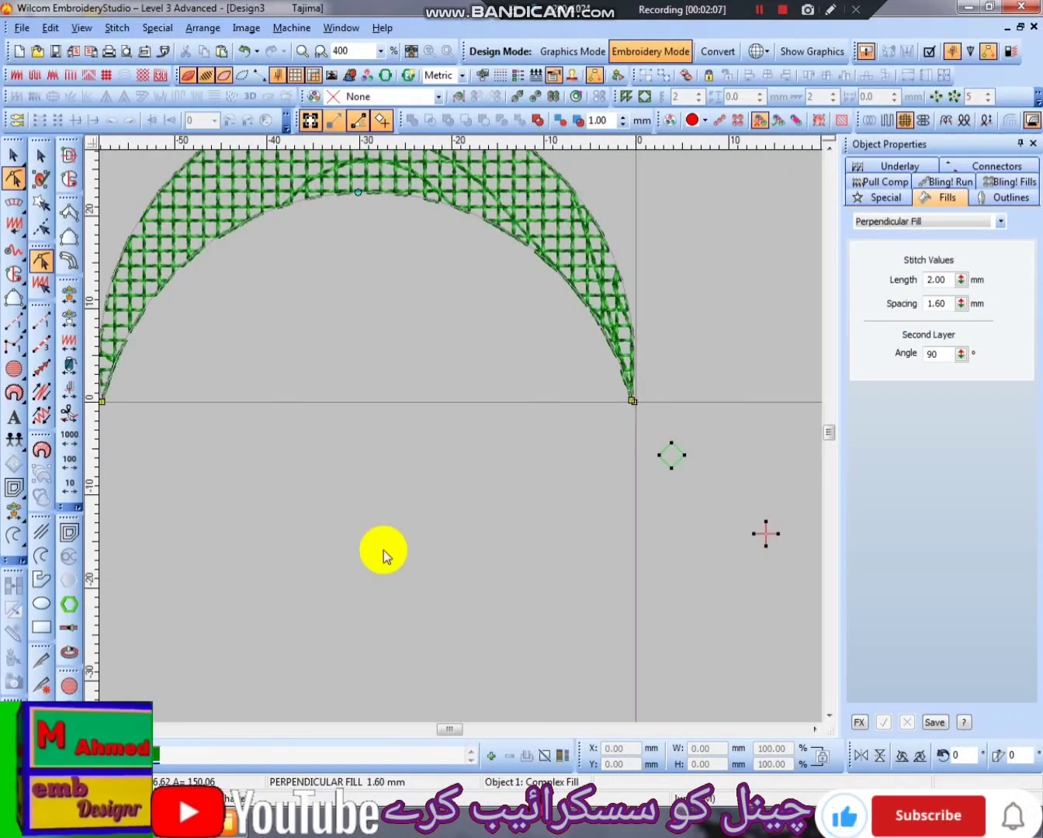
scroll(484, 423, "up", 3)
key("shift+z")
key("Escape")
- Examine the crescent's grid stitches and travel lines close up along its upper edge
left_click(425, 411)
key("z")
key("z")
key("z")
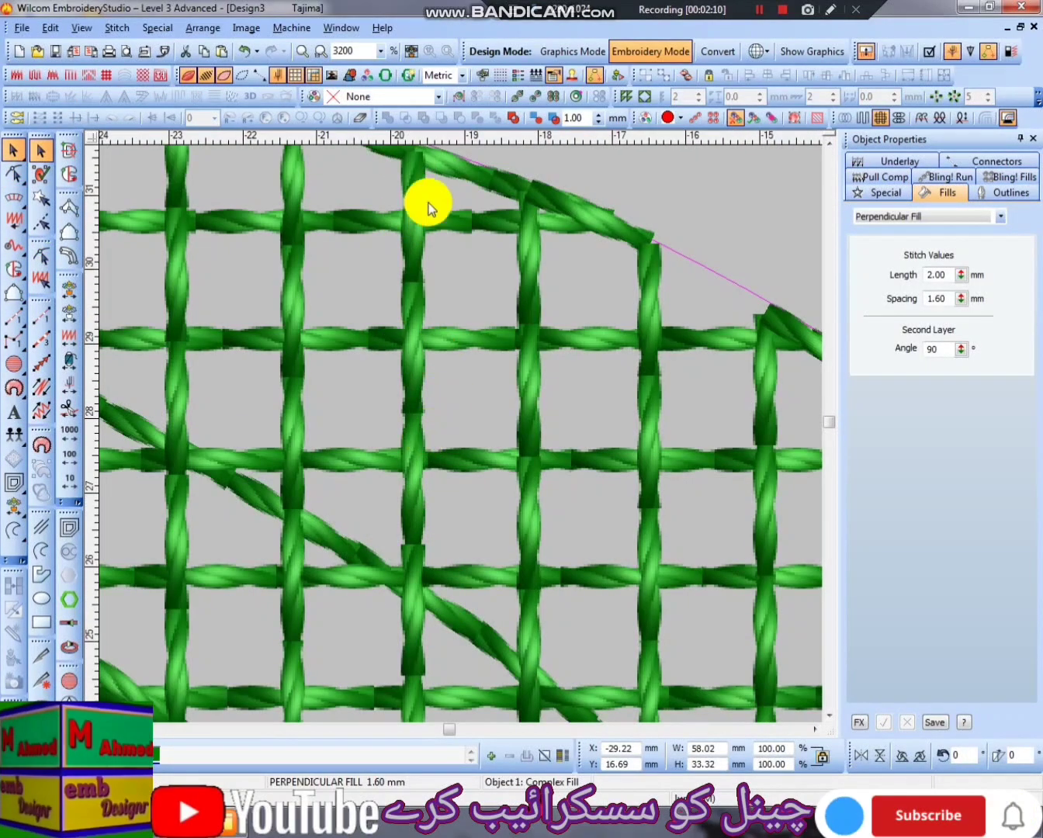
key("shift+z")
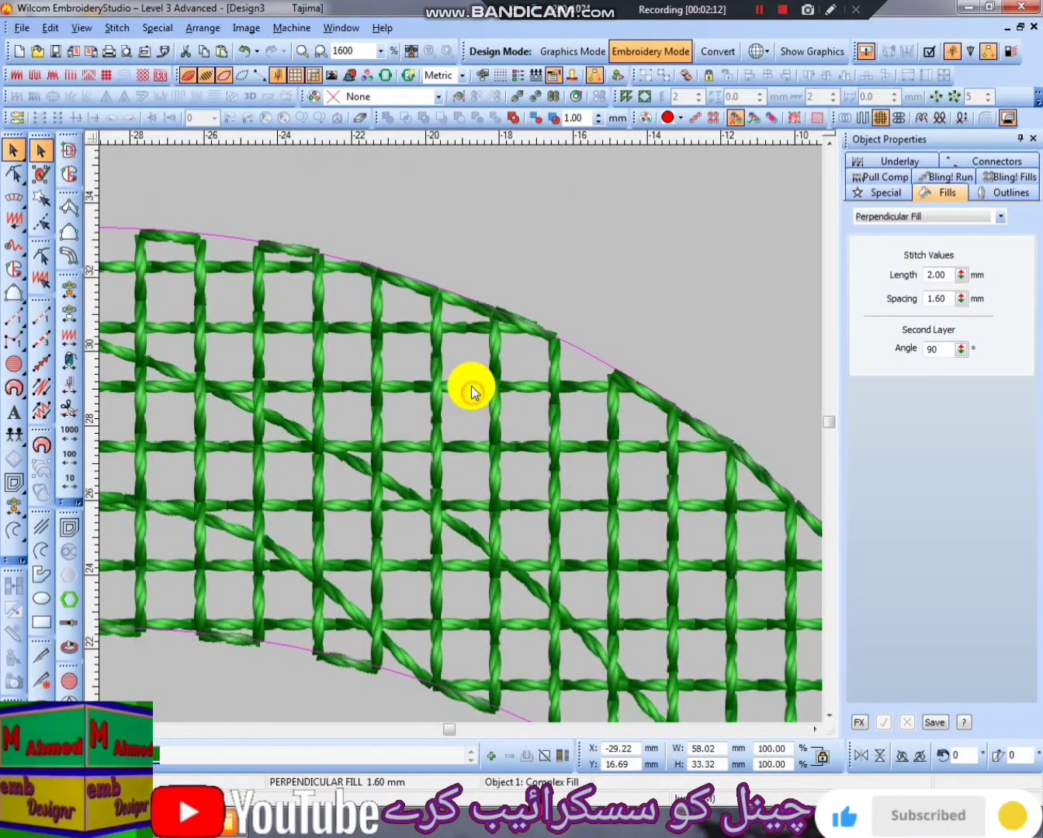
key("shift+z")
key("shift+z")
key("Escape")
- Set the crescent's Perpendicular Fill stitch length to 3.5 mm and inspect the stitches close up
left_click(386, 414)
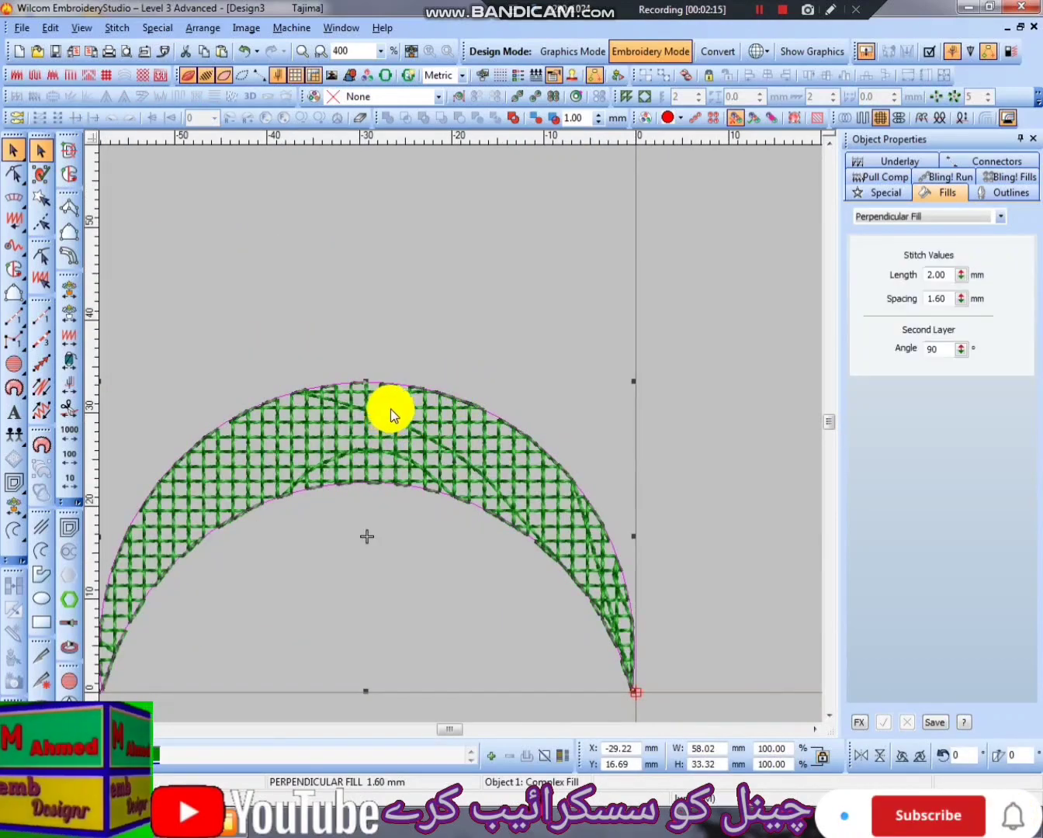
double_click(950, 275)
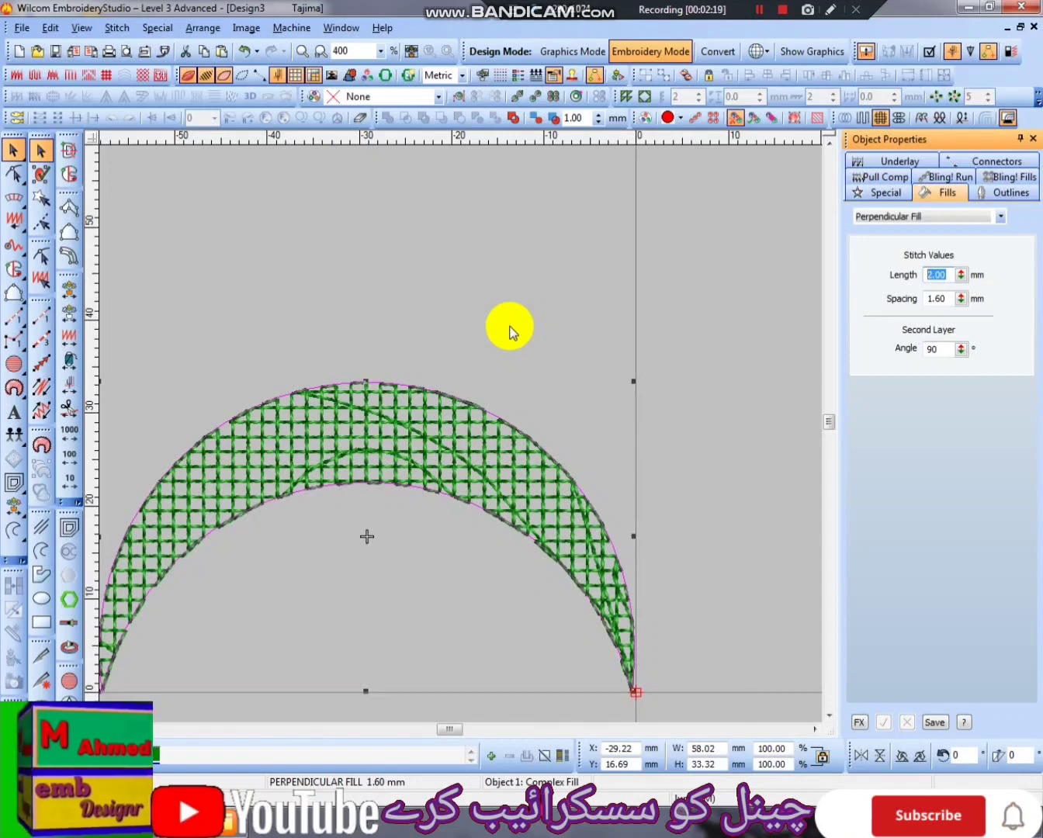
type("3.5")
key("Return")
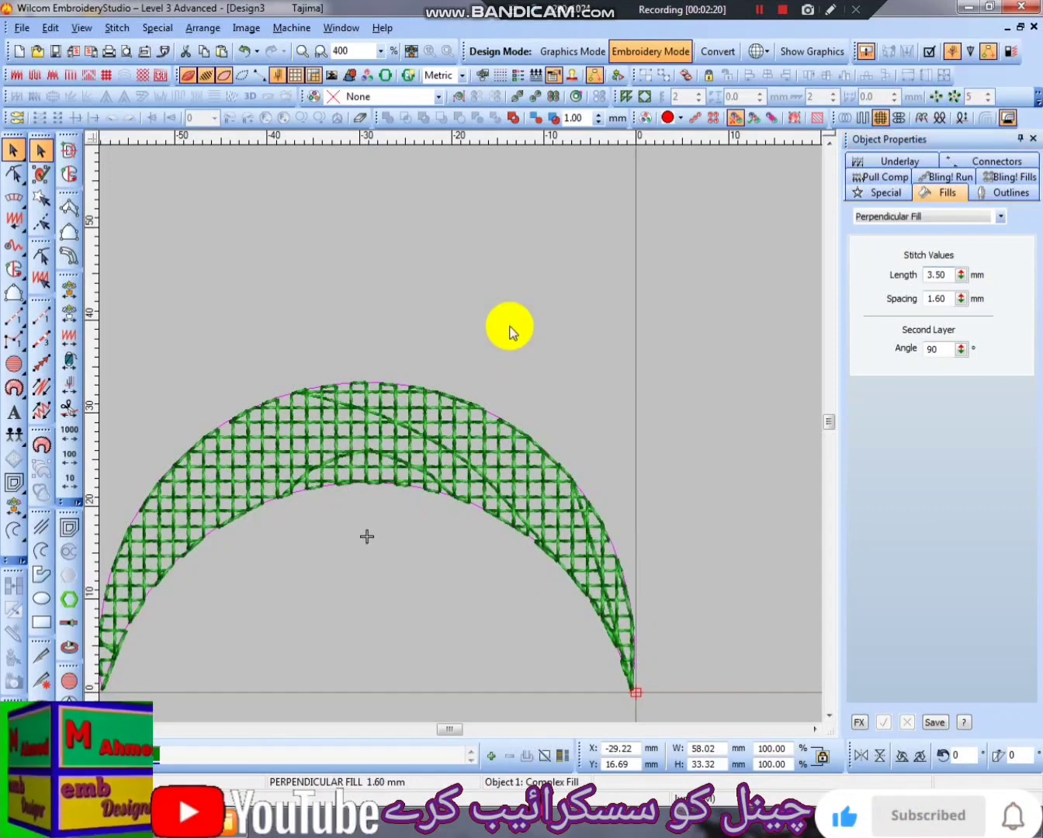
key("z")
key("z")
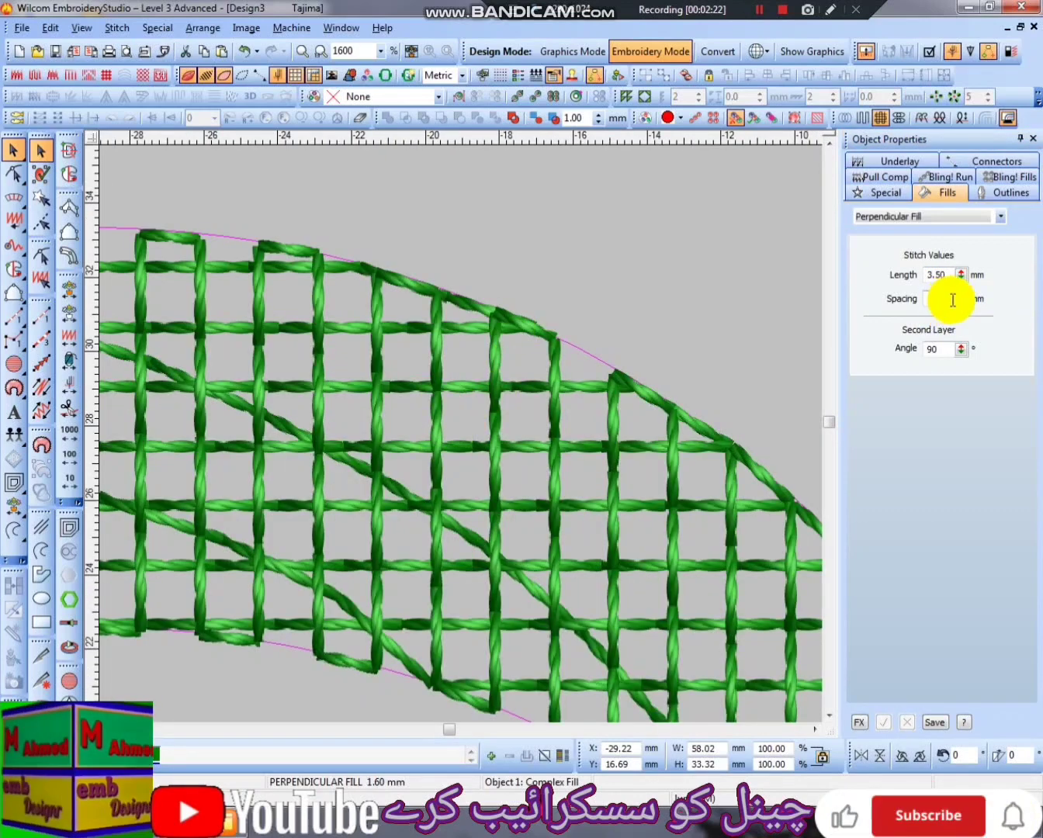
- Set the crescent's Perpendicular Fill spacing to 3 mm and check the more open grid
left_click_drag(954, 300, 858, 302)
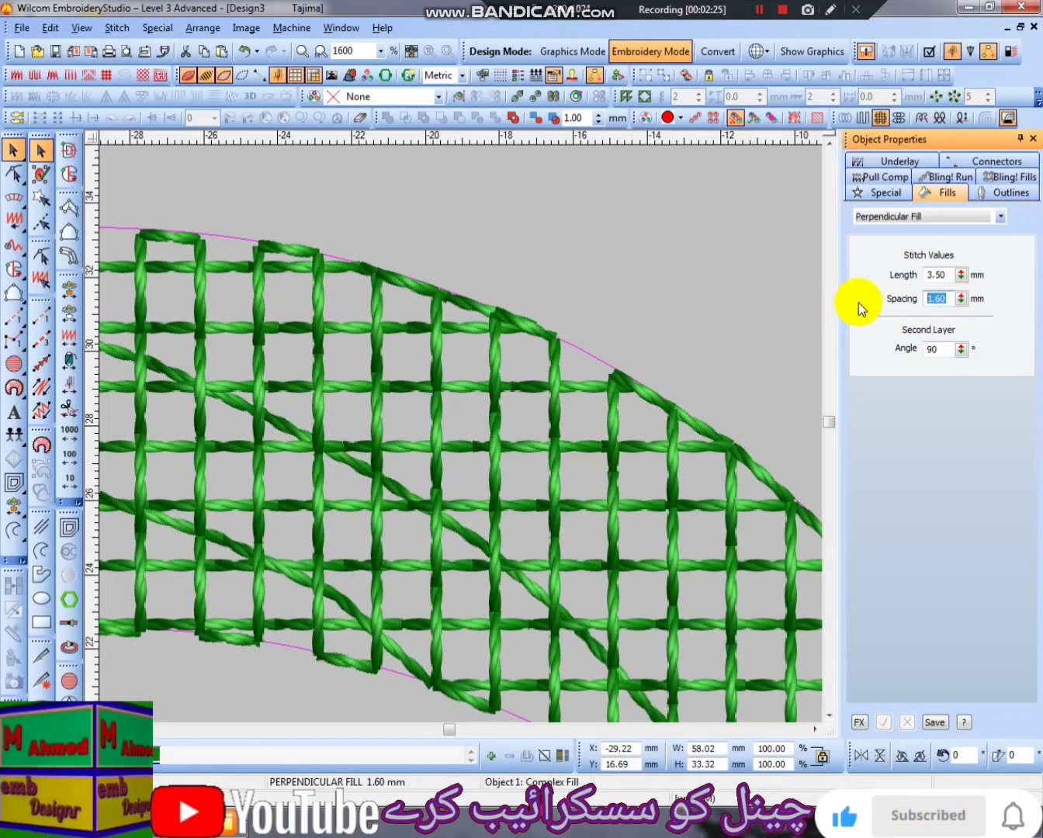
type("3")
key("Return")
key("shift+z")
key("shift+z")
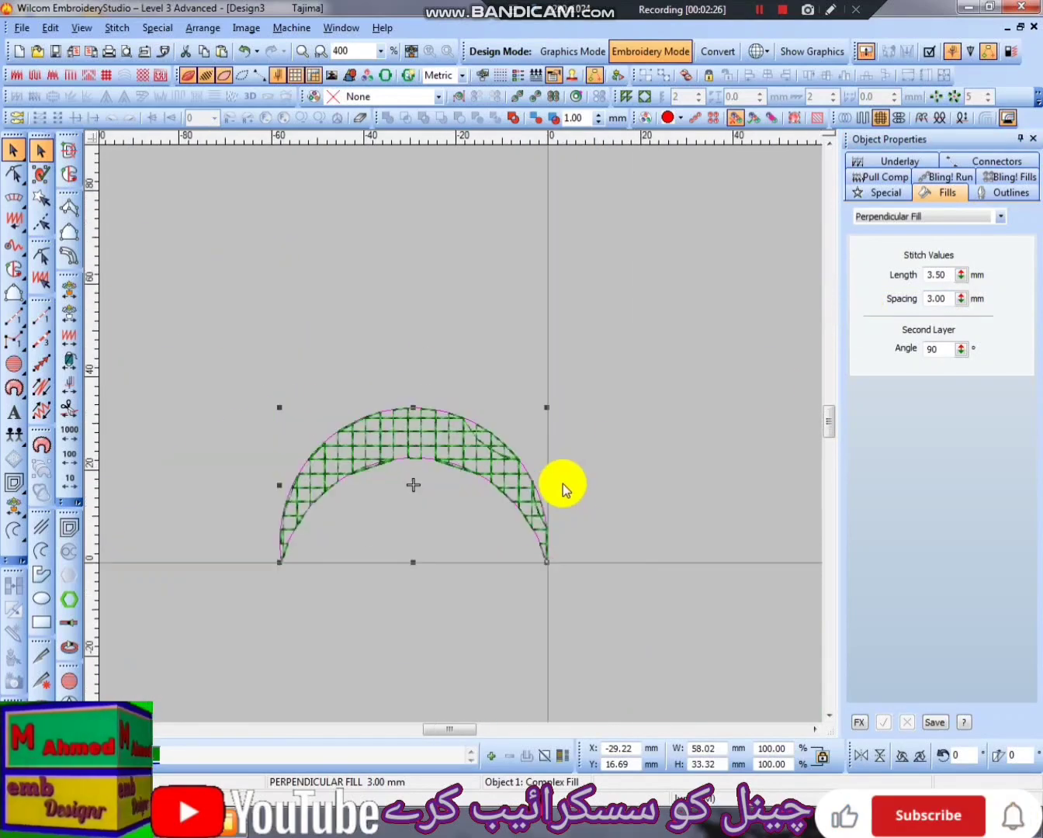
key("z")
key("shift+z")
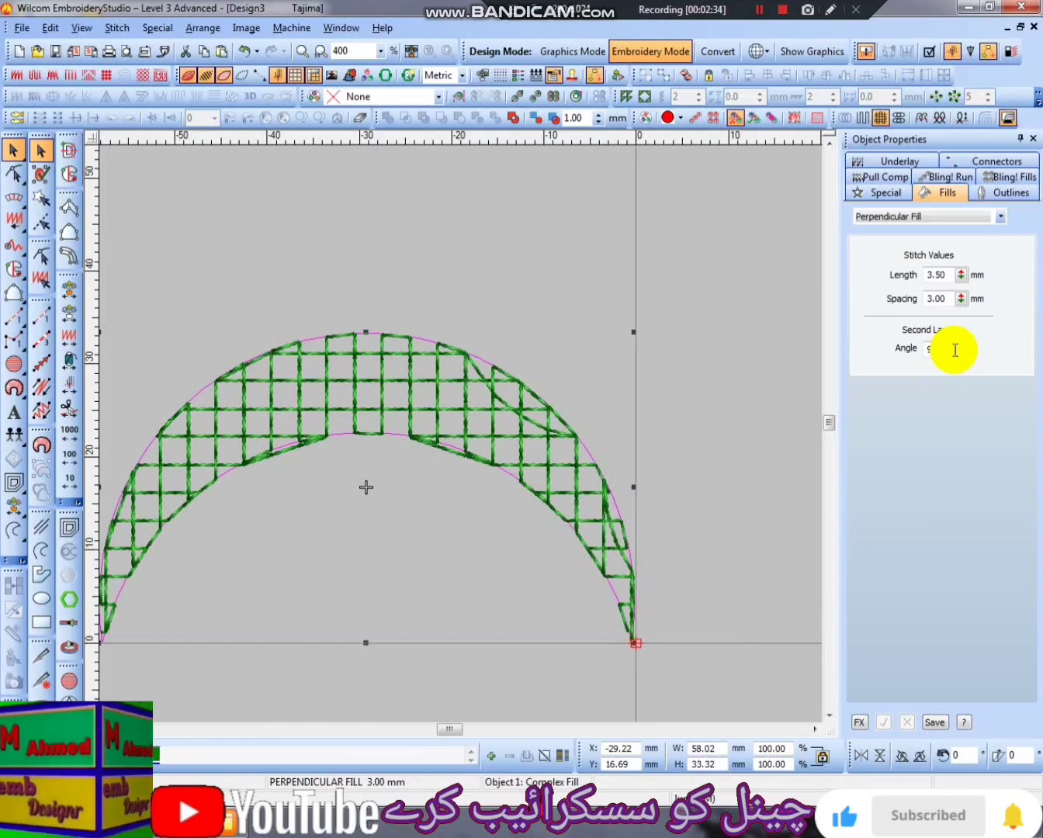
- Try second-layer angles of 165° and 29° on the crescent's Perpendicular Fill, then undo both changes
left_click_drag(962, 353, 904, 236)
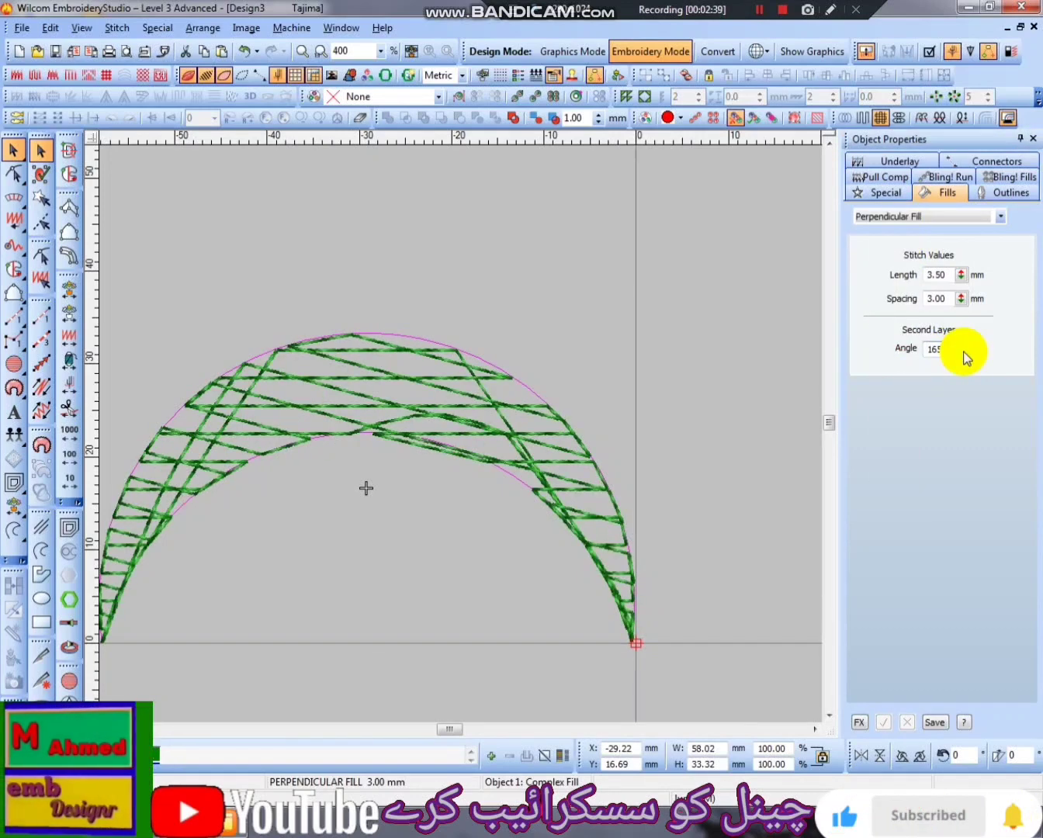
scroll(567, 470, "up", 2)
scroll(538, 468, "down", 2)
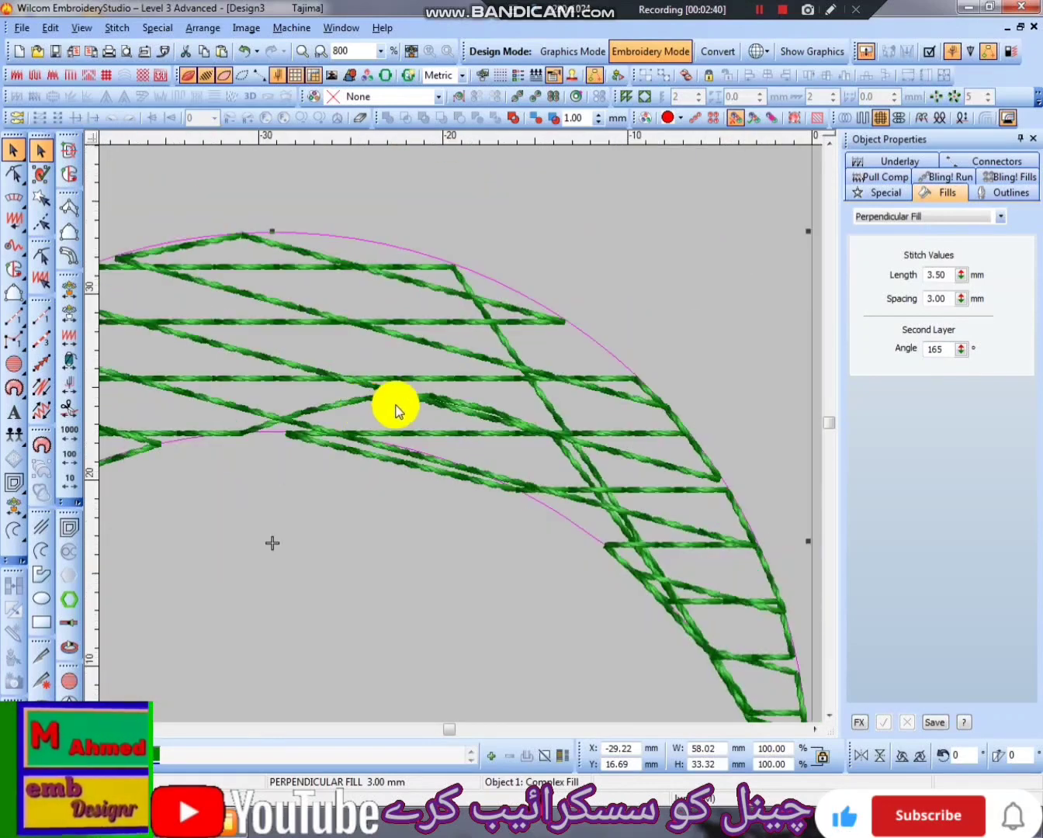
left_click_drag(961, 350, 887, 479)
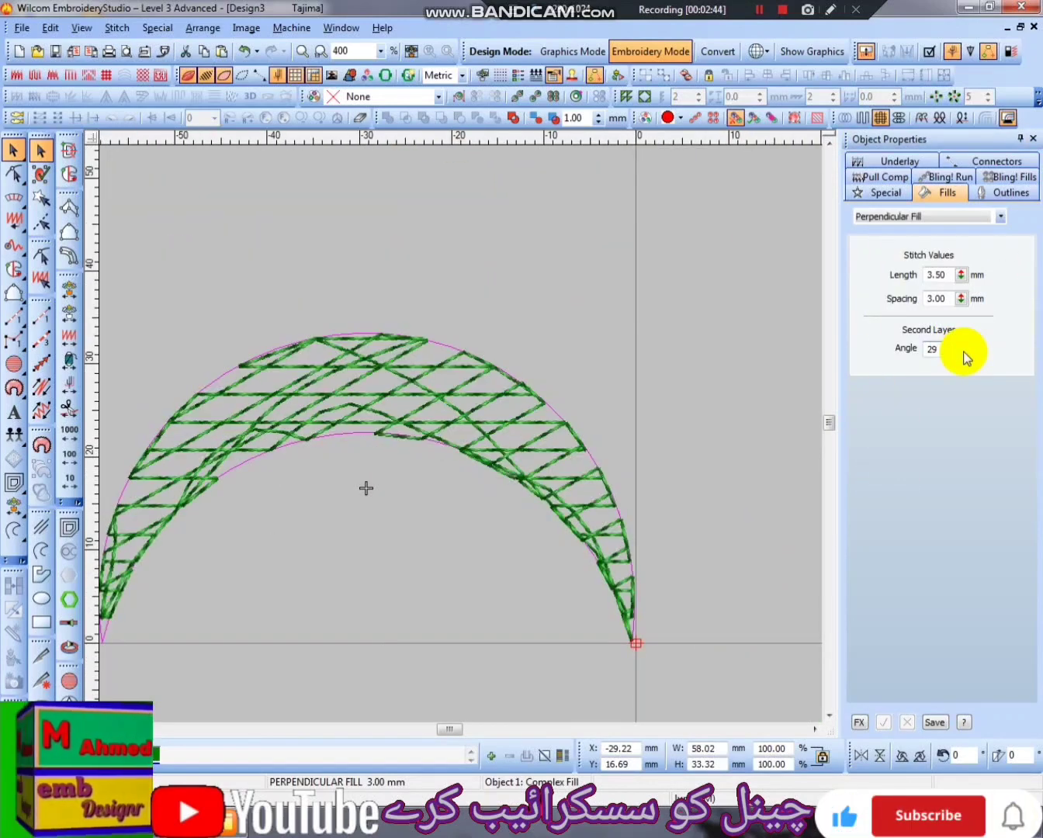
scroll(439, 407, "up", 1)
key("ctrl+z")
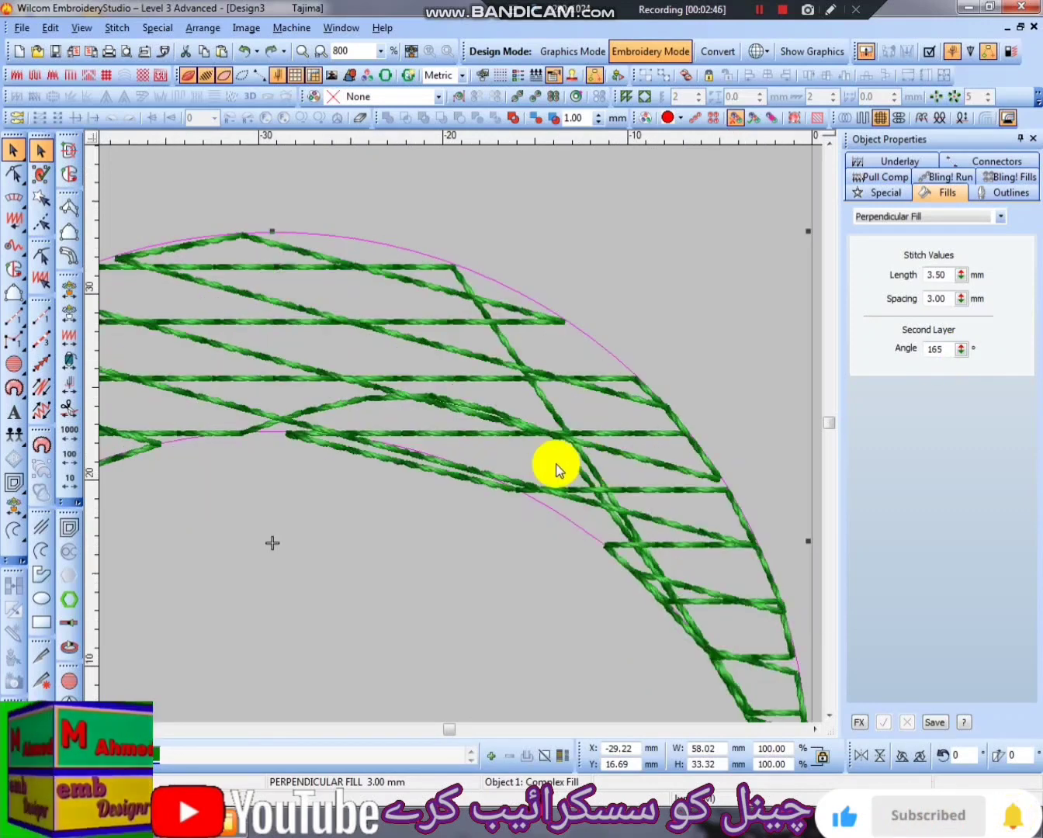
key("ctrl+z")
scroll(430, 432, "down", 2)
left_click(554, 411)
left_click(437, 405)
scroll(439, 403, "up", 1)
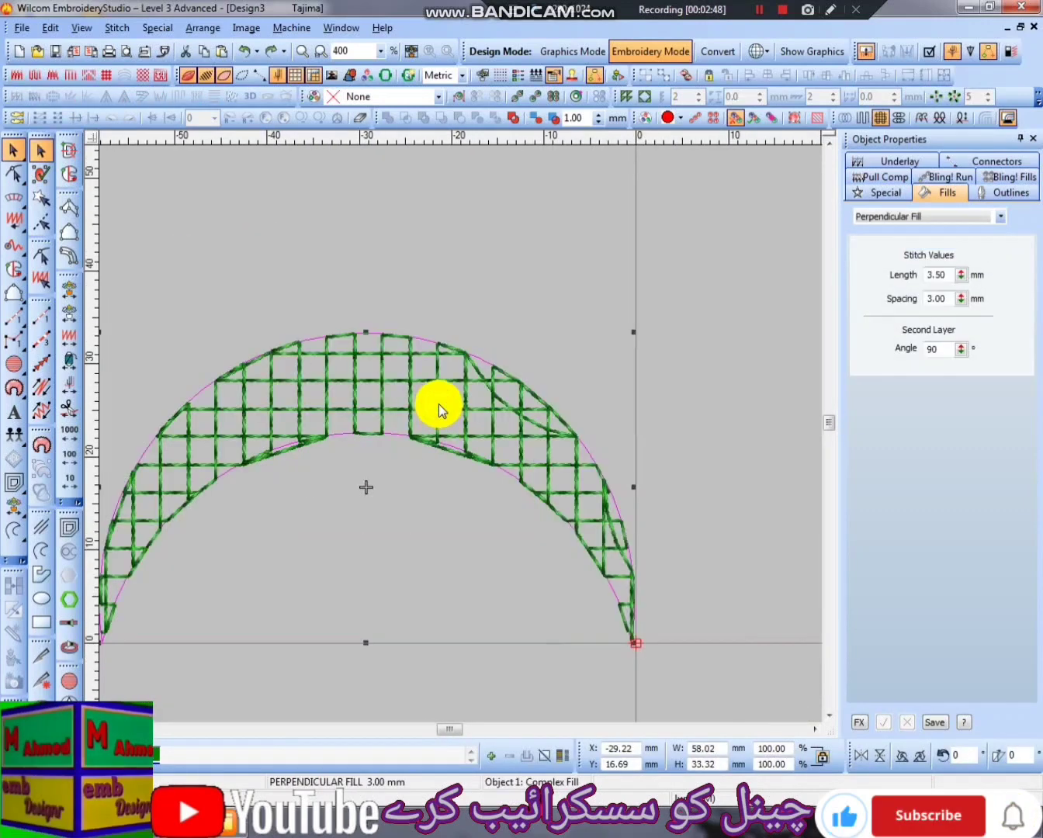
- Try adding three stitch angle lines across the crescent, one on each arm and one through the middle
left_click(350, 387)
left_click(355, 374)
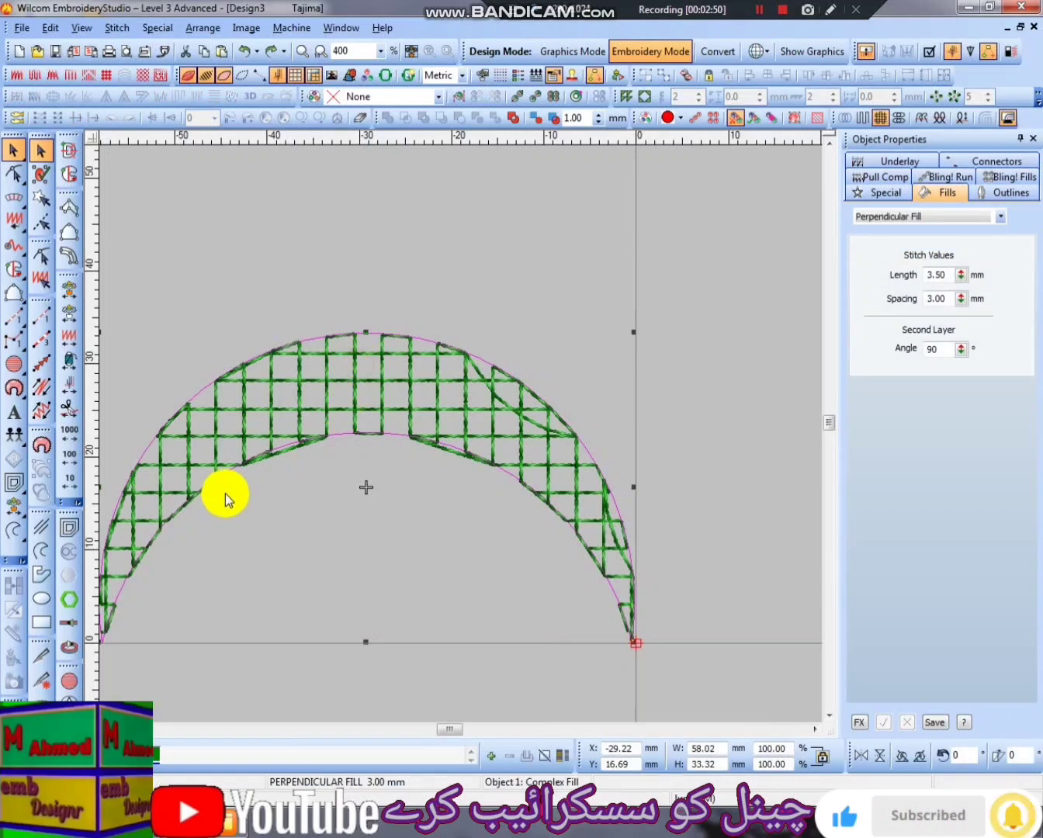
key("h")
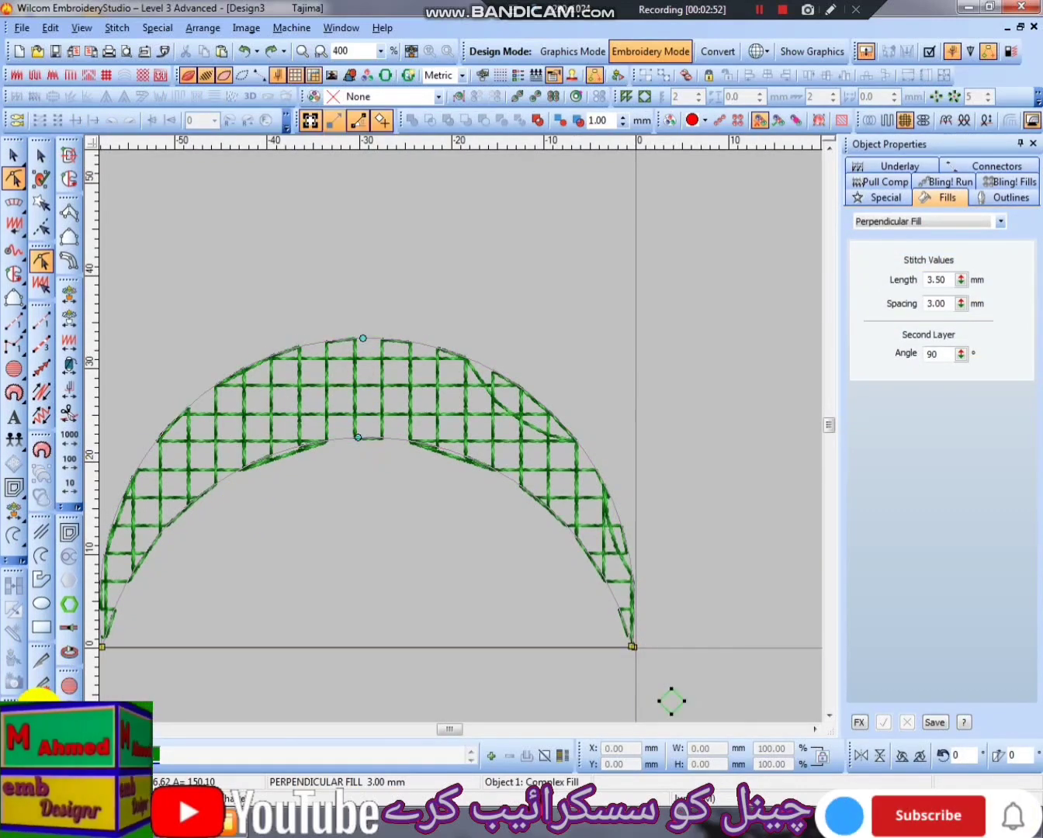
left_click(38, 709)
left_click(242, 543)
left_click(198, 365)
left_click(683, 547)
left_click(683, 405)
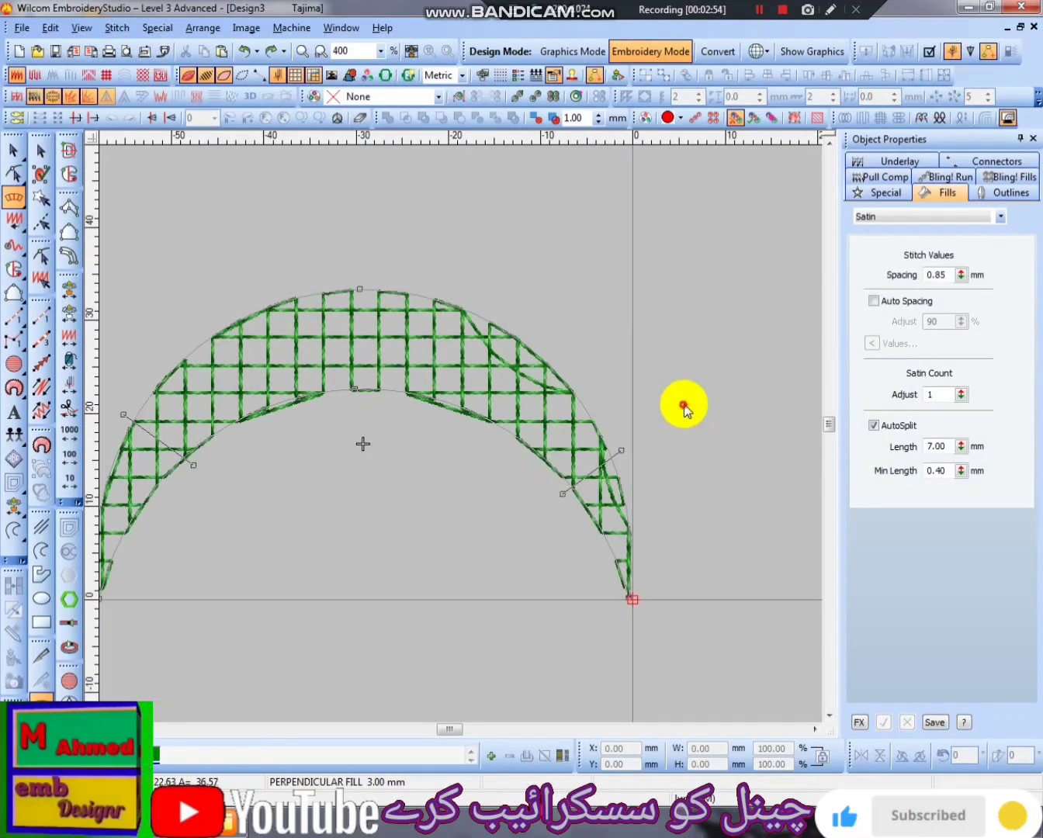
left_click(371, 209)
key("Return")
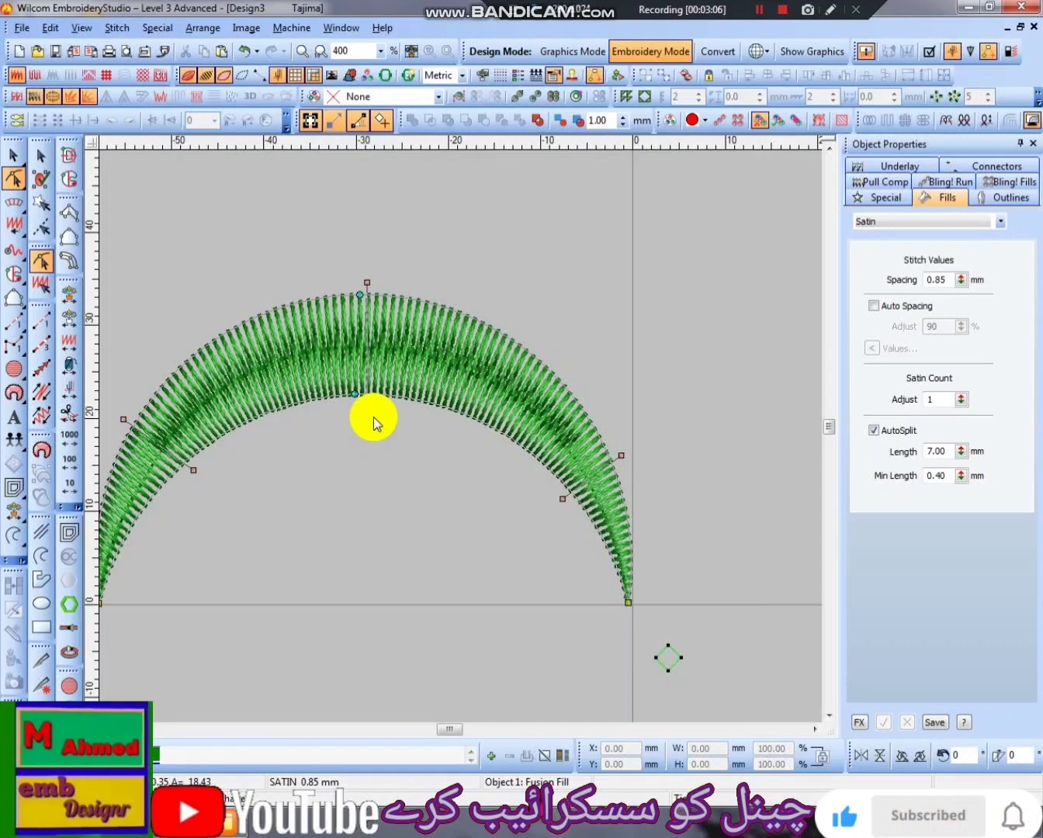
- Delete the stitch angle lines through the crescent's middle and left arm
key("Delete")
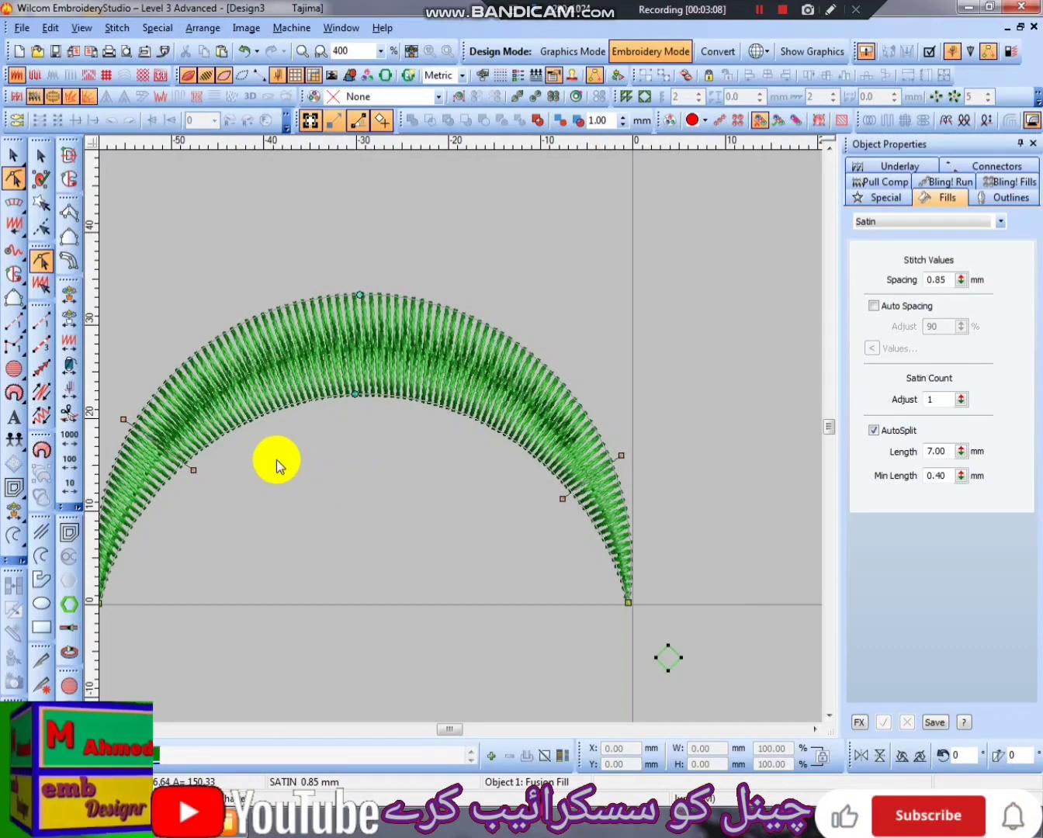
left_click(193, 470)
key("Delete")
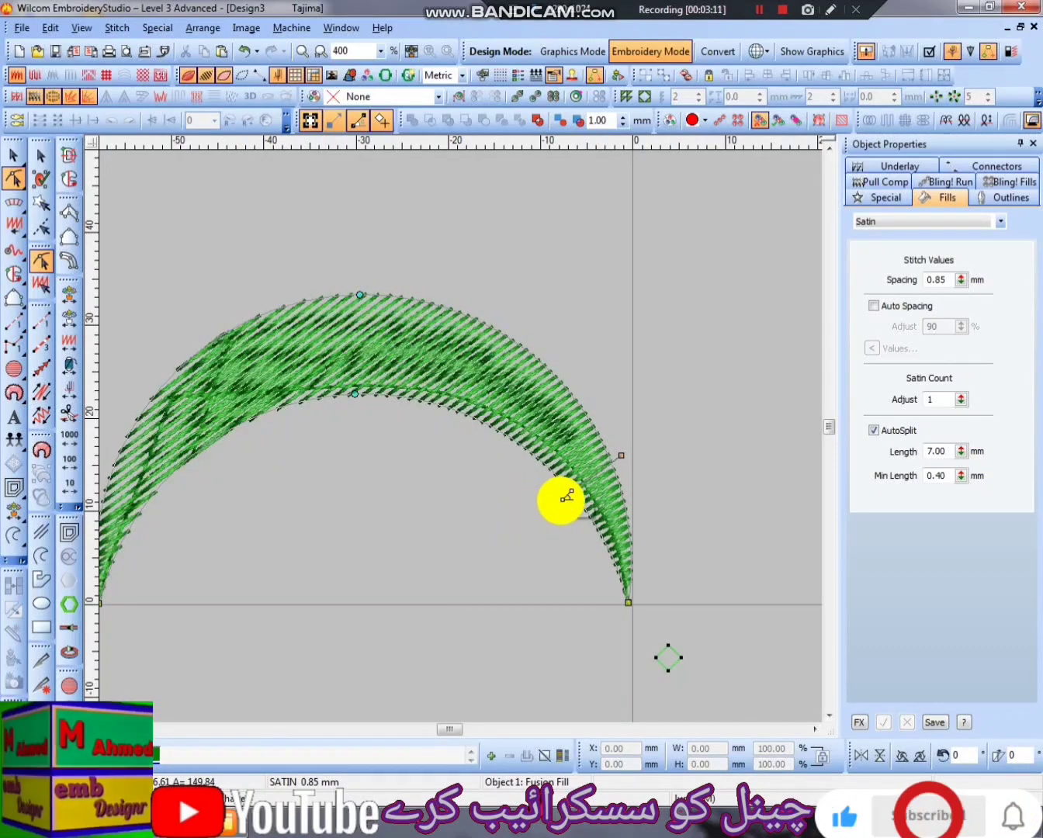
left_click_drag(562, 499, 561, 499)
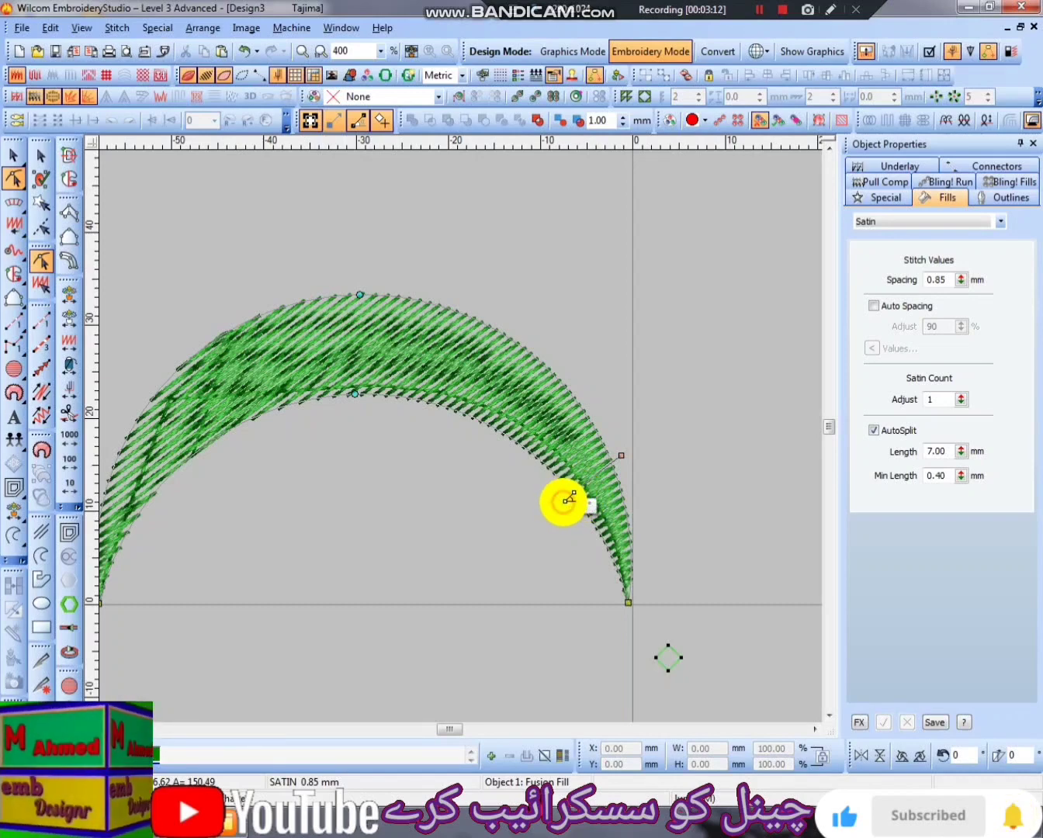
- Undo the stitch angle deletions and additions to return the crescent to its Perpendicular Fill
key("ctrl+z")
key("ctrl+z")
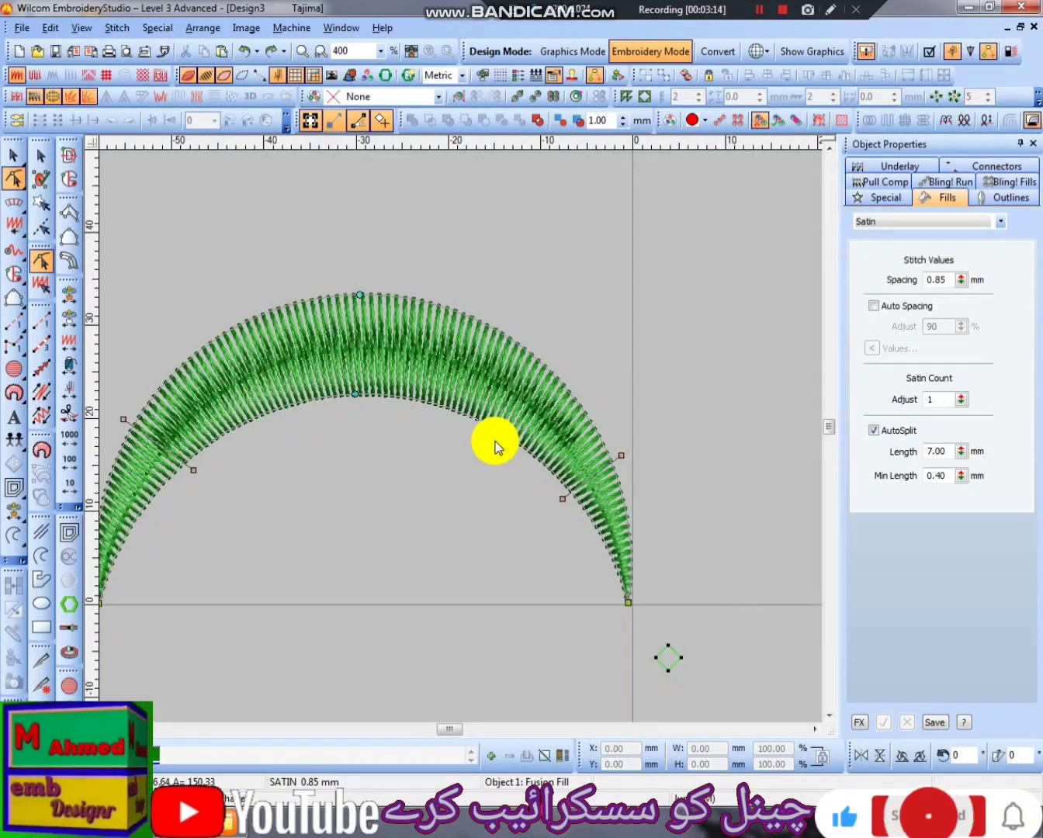
key("ctrl+z")
key("ctrl+z")
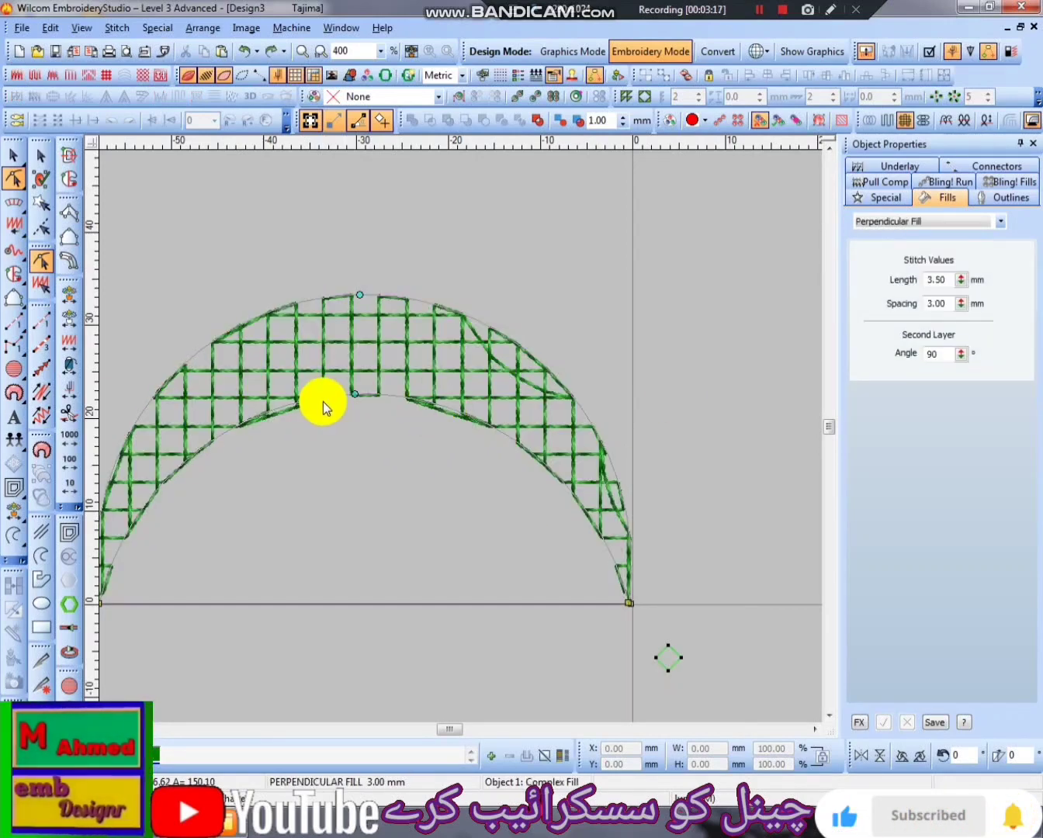
key("Escape")
left_click(405, 383)
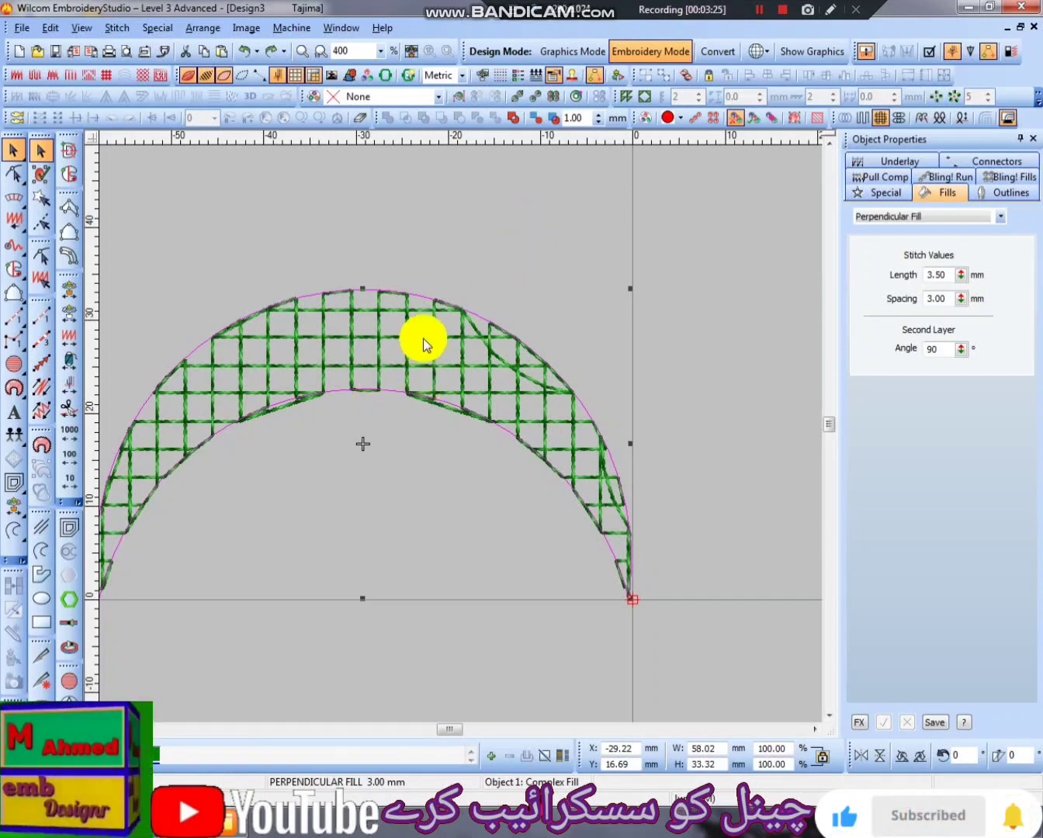
key("Escape")
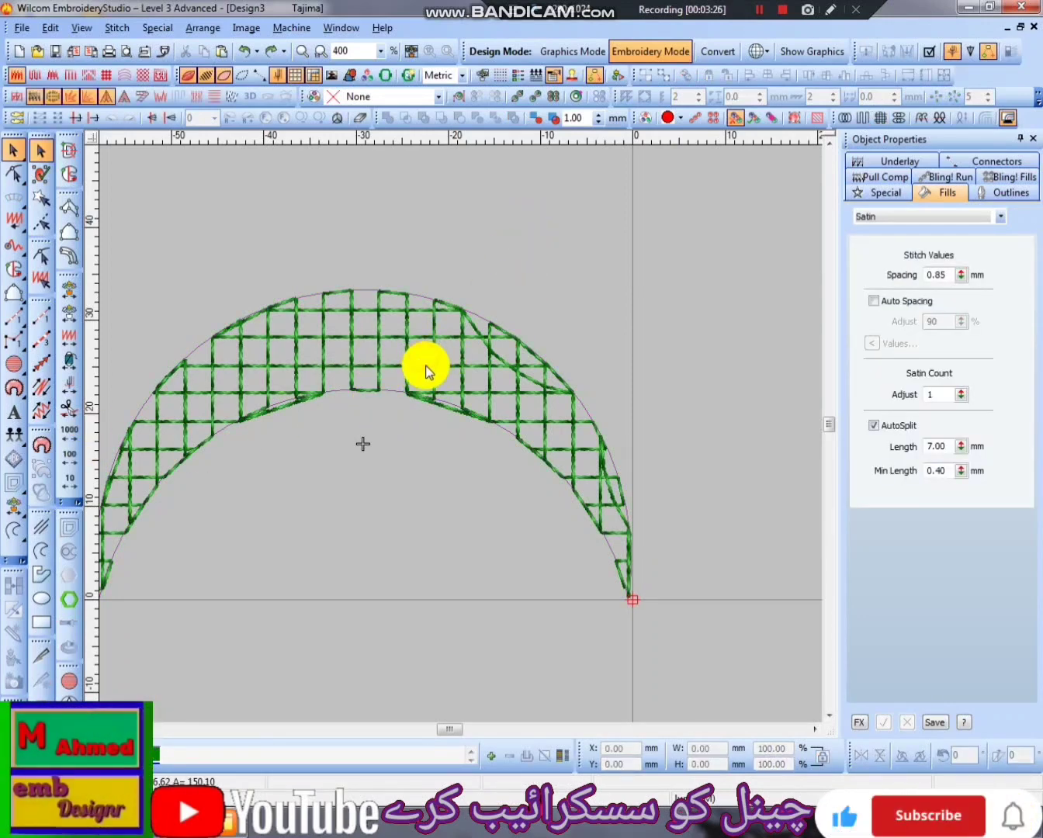
- Digitize a Backstitch outline along the crescent's inner edge, from the left tip through the arc's midpoint to the right tip
left_click(41, 385)
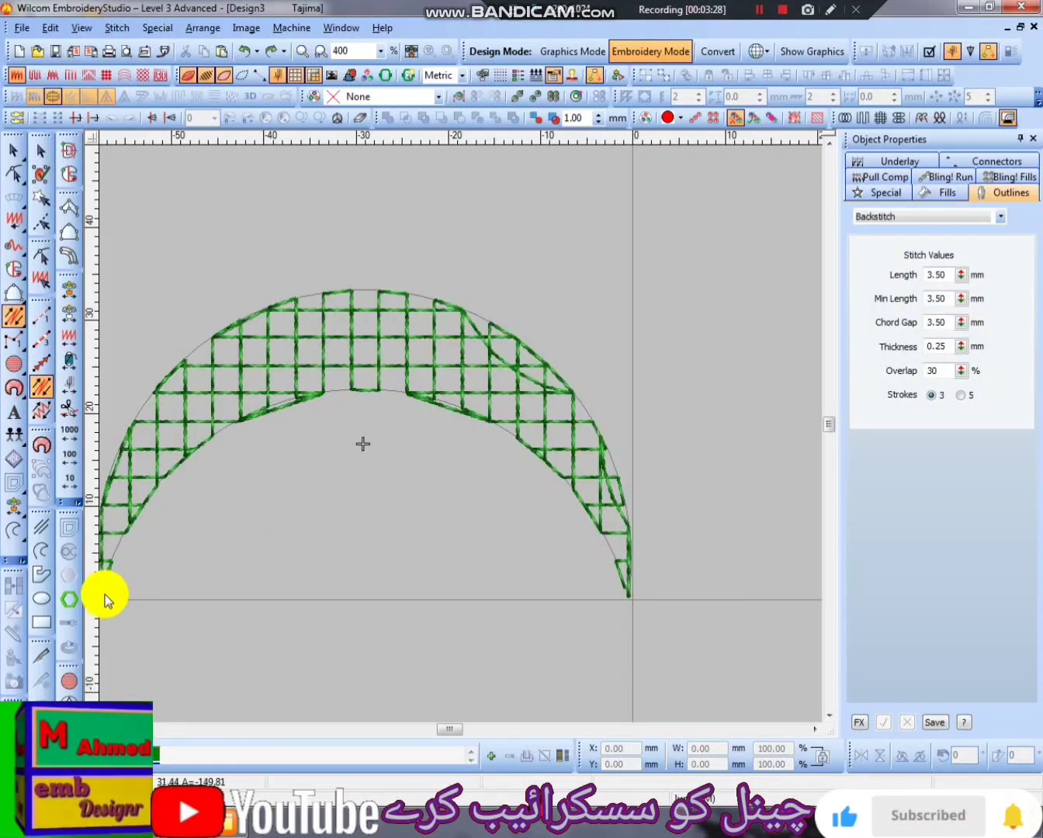
key("shift+z")
left_click(279, 515)
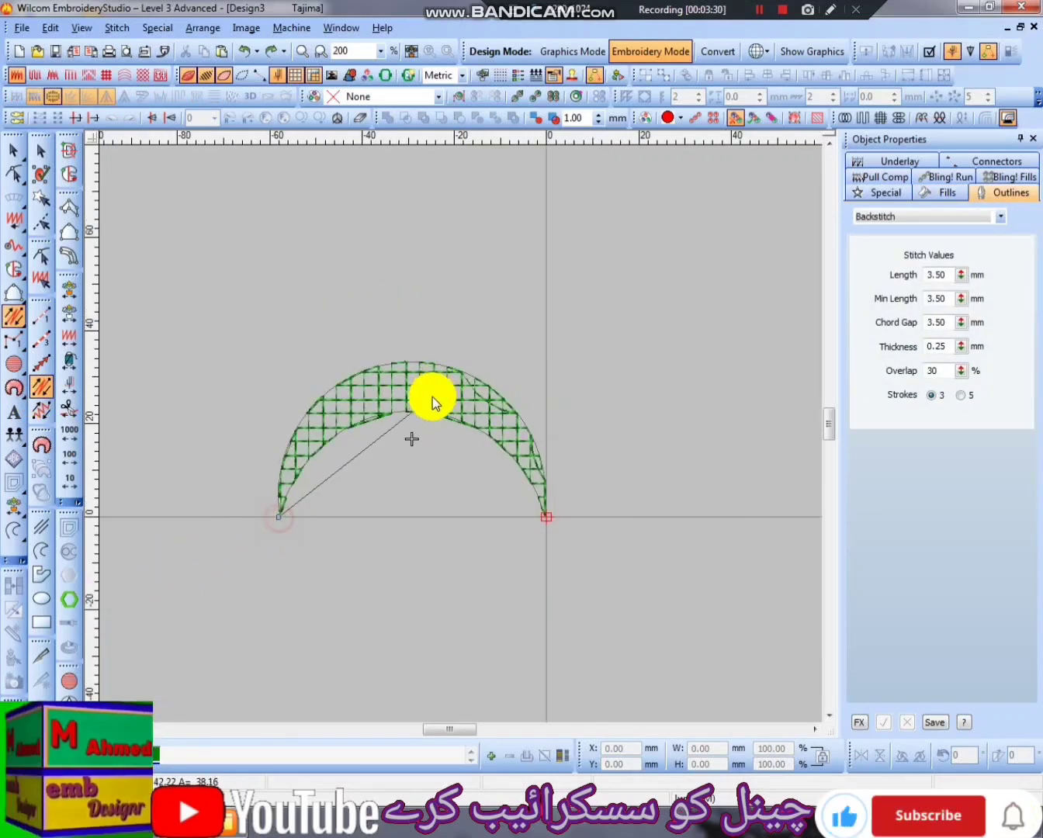
left_click(417, 412)
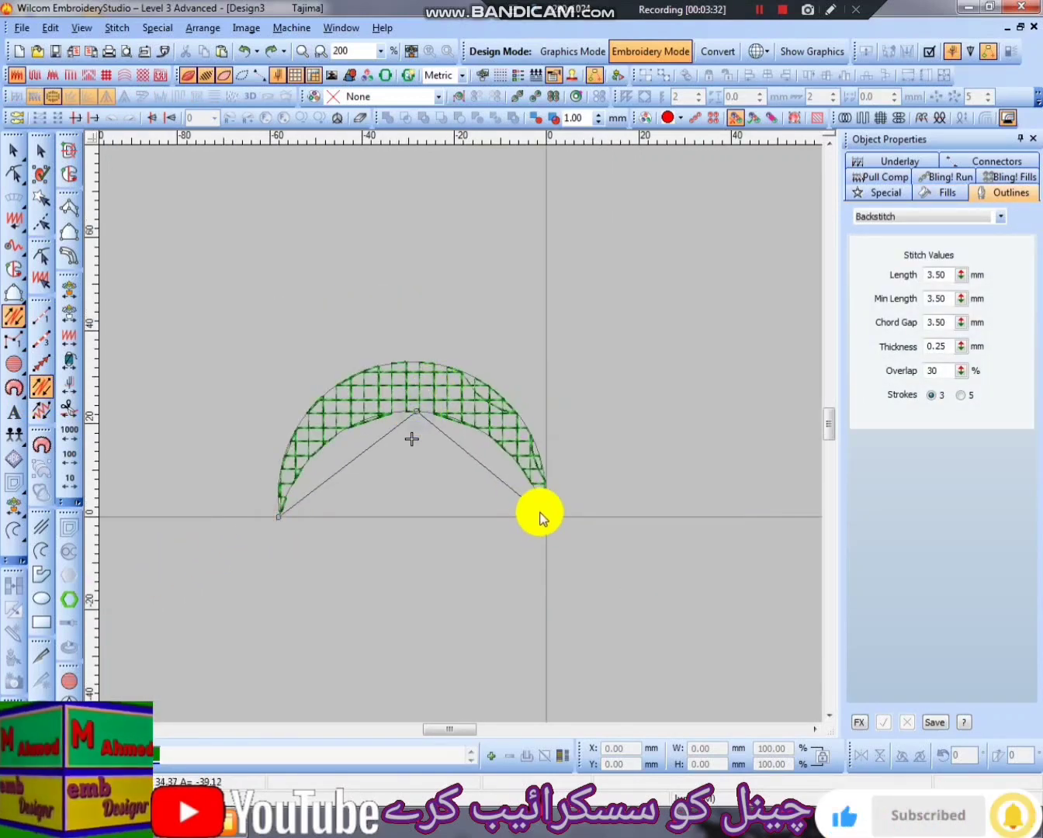
left_click(544, 517)
key("Return")
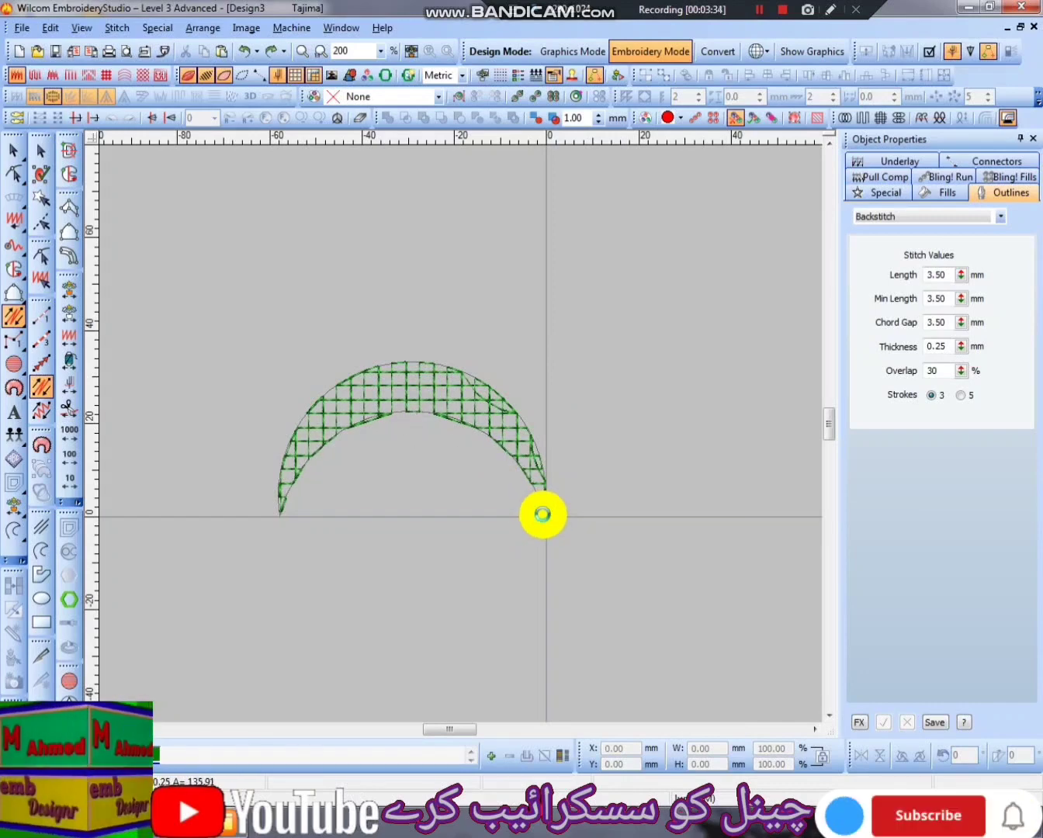
- Digitize a Backstitch outline along the crescent's outer edge, from the right tip over the top to the left tip
key("z")
left_click(629, 597)
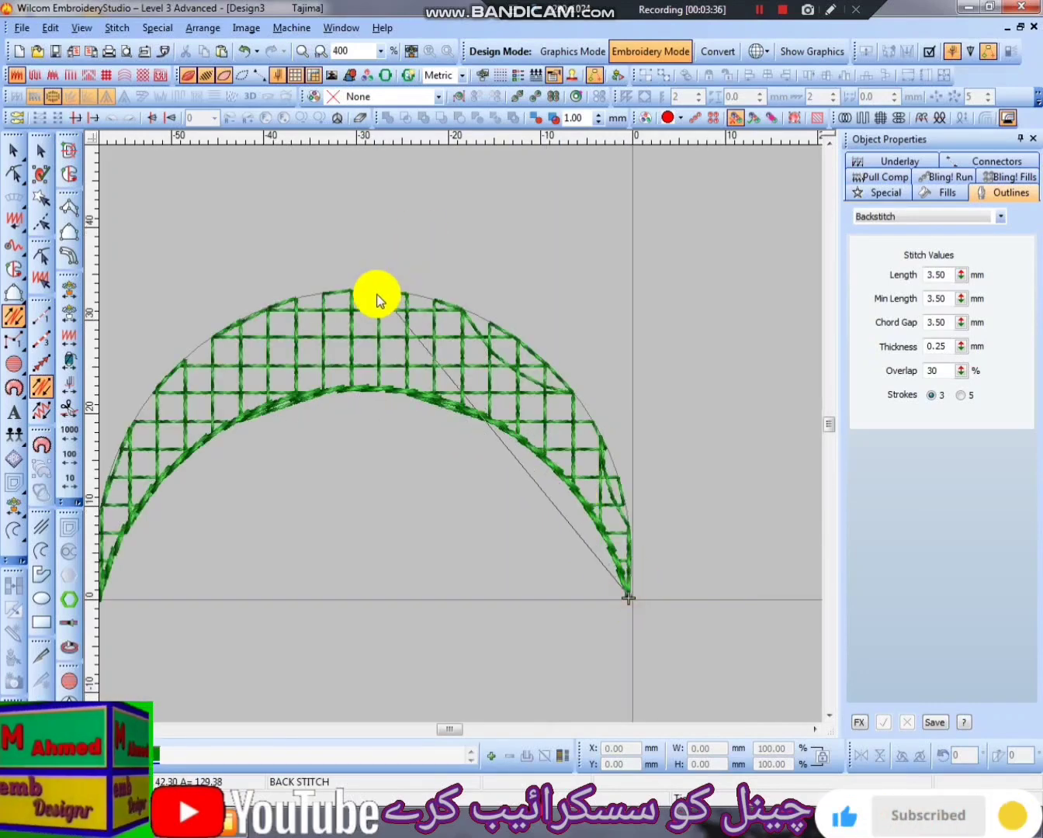
right_click(362, 290)
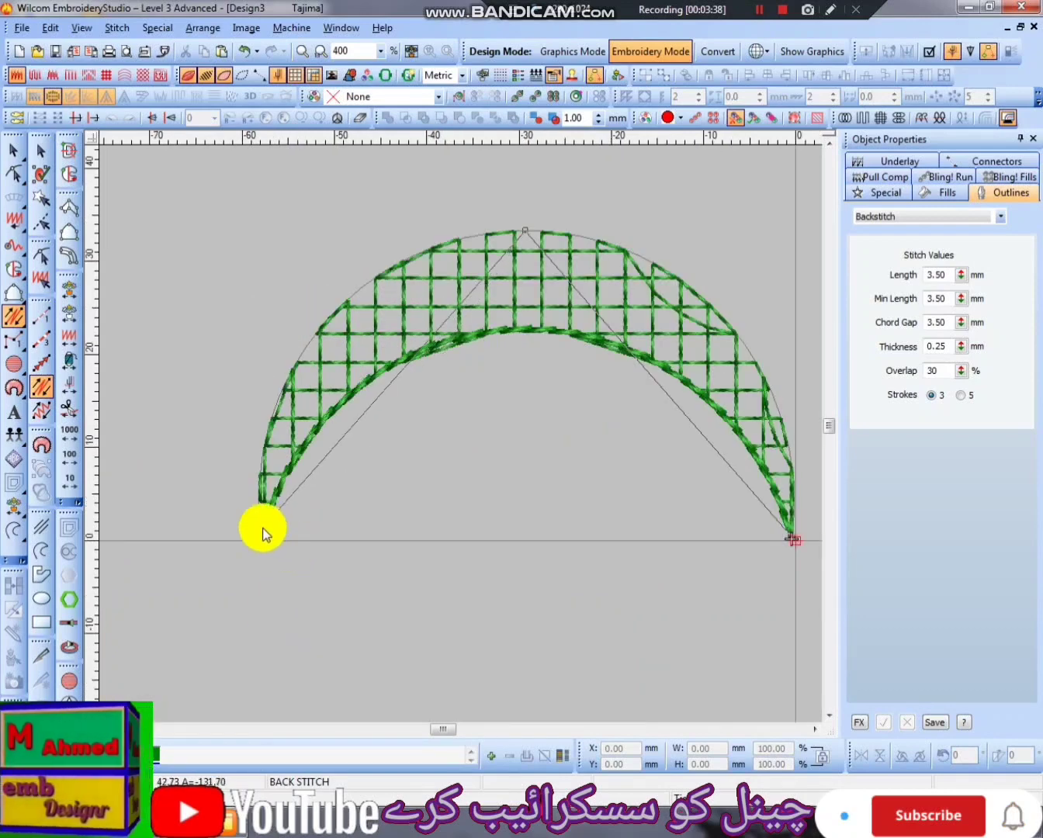
left_click(261, 542)
key("Return")
key("shift+z")
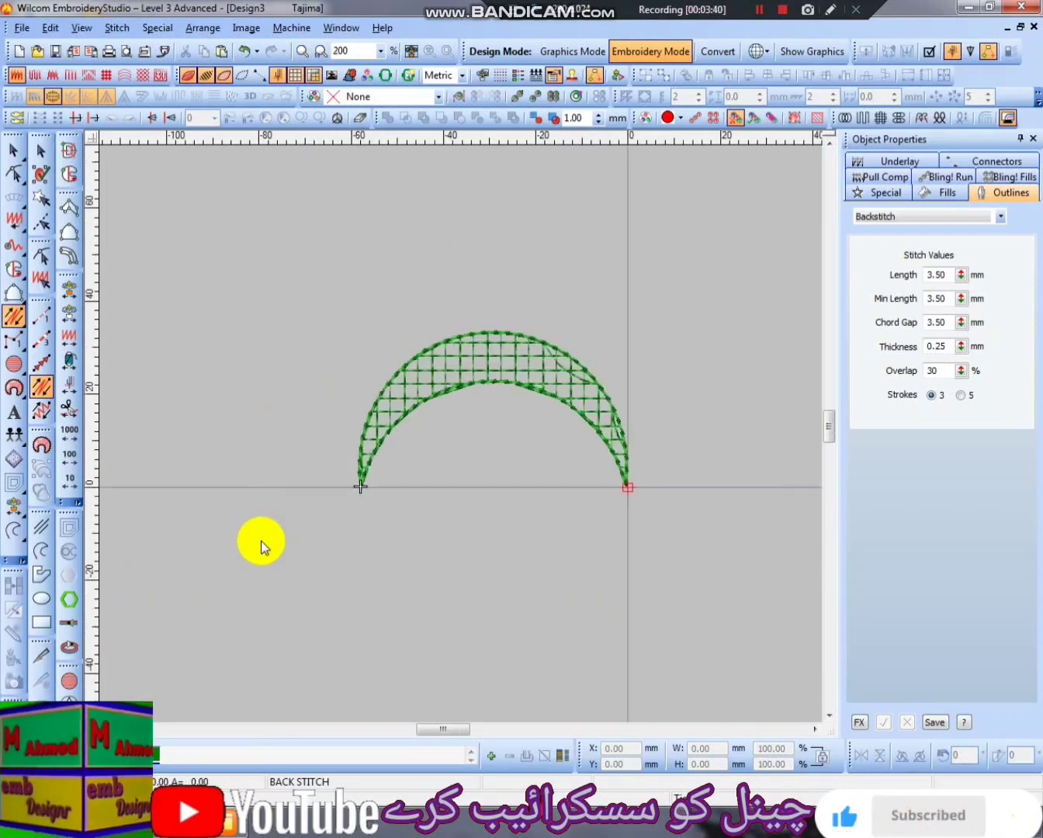
key("z")
key("shift+z")
key("Escape")
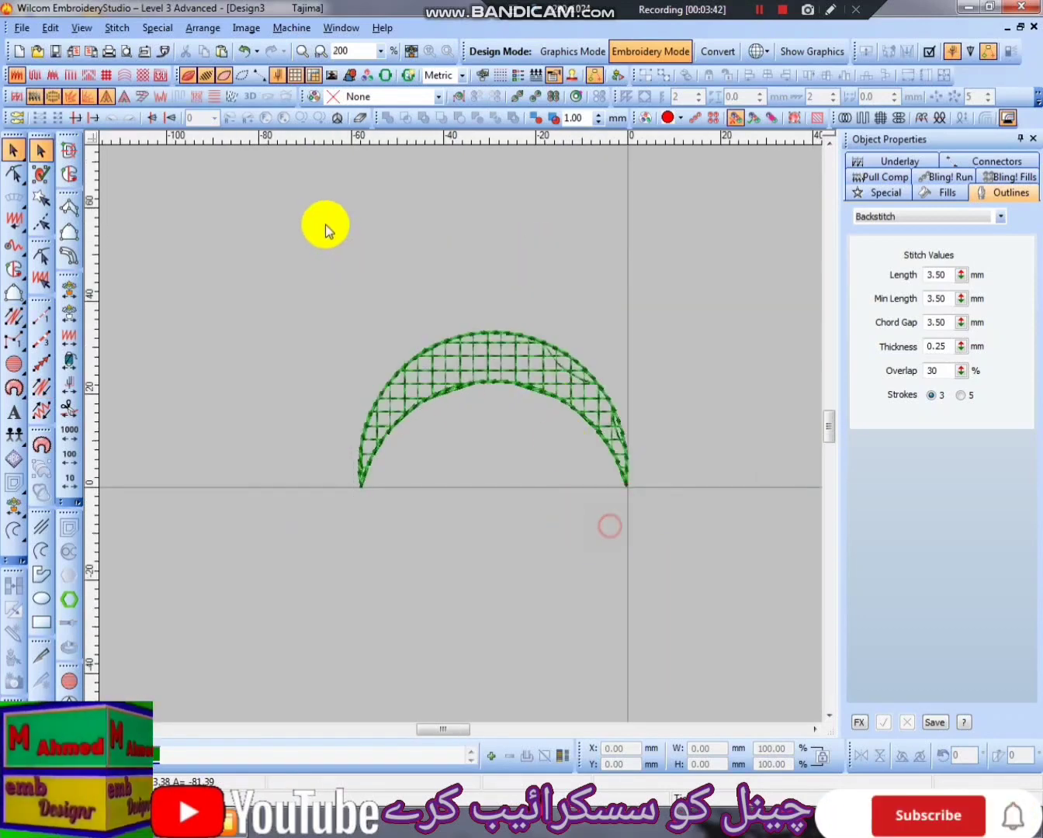
- Scale the filled crescent with its outlines to about 38.5 mm wide and 22.2 mm high, and move its right tip to the origin
left_click(434, 381)
key("z")
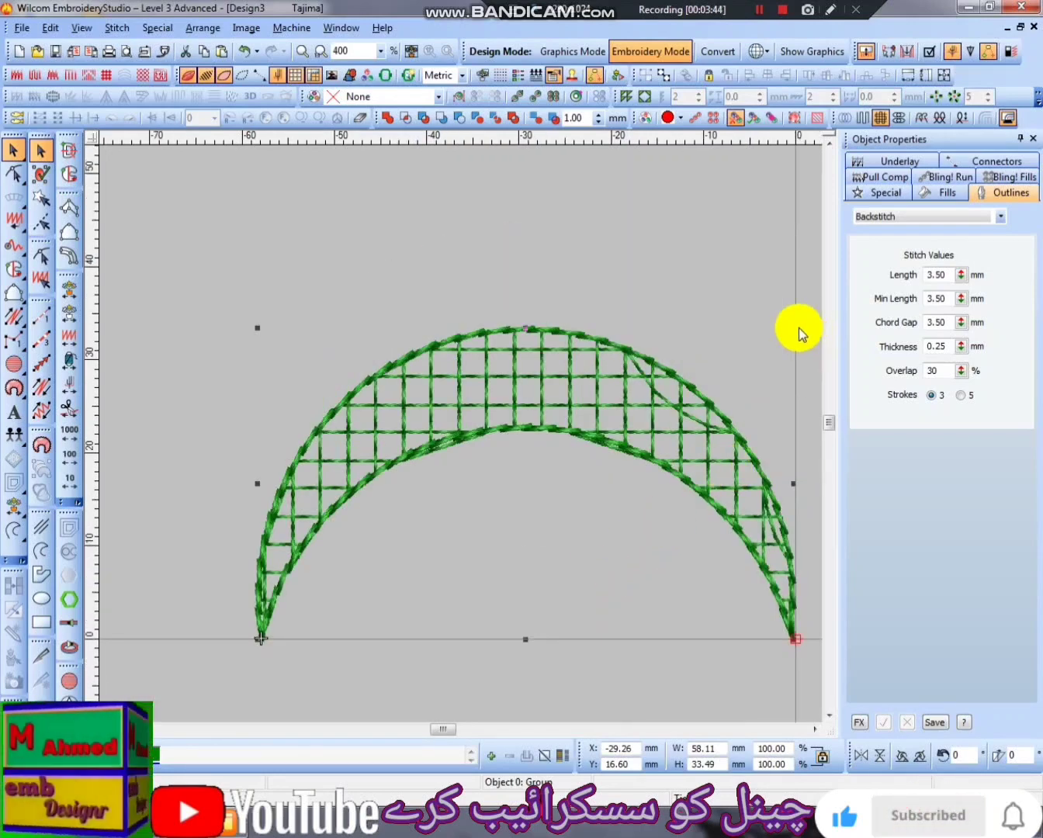
left_click_drag(793, 329, 704, 379)
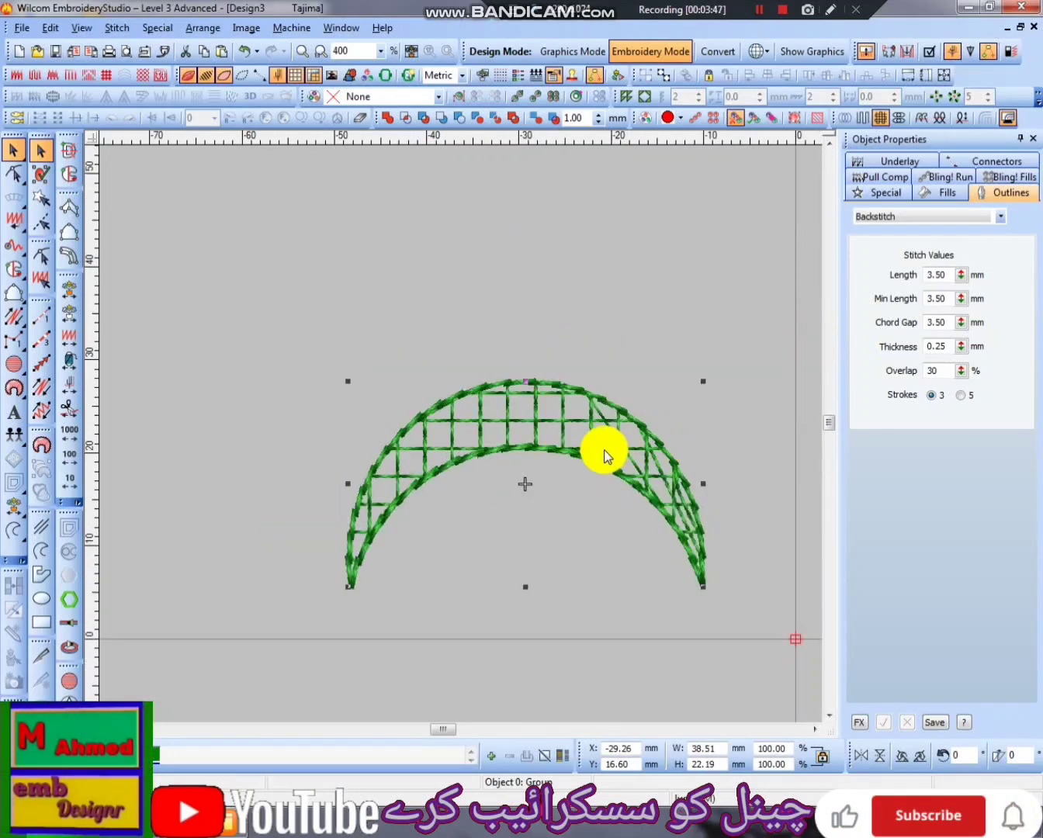
left_click_drag(601, 454, 694, 501)
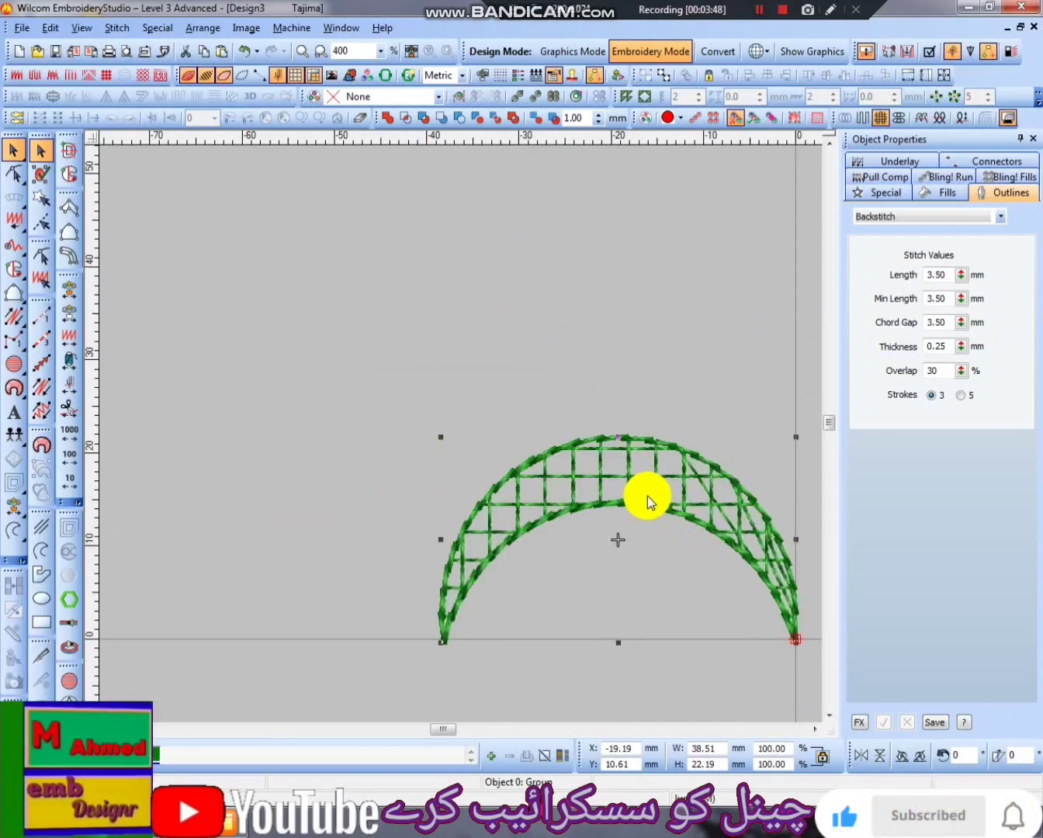
- Set the second layer angle of the crescent's Perpendicular Fill to 100°
key("h")
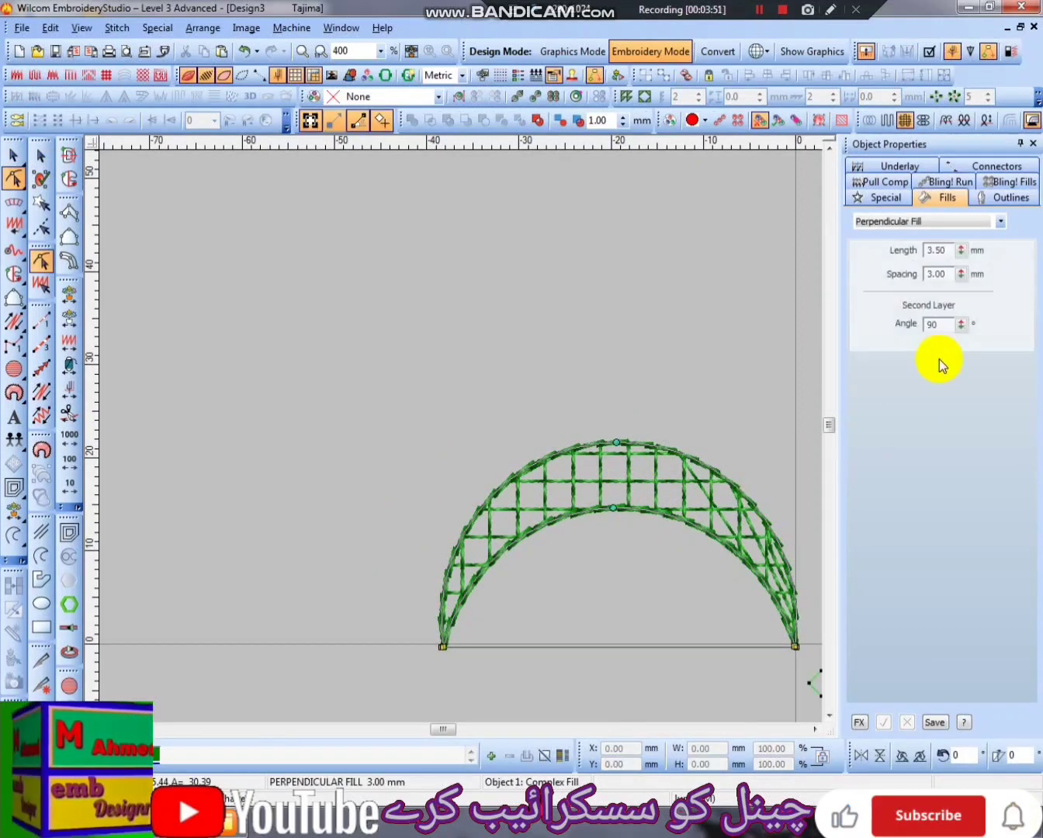
left_click(961, 354)
left_click_drag(893, 334, 895, 441)
left_click(960, 353)
left_click(961, 353)
left_click(960, 353)
left_click(961, 353)
left_click_drag(893, 349, 889, 361)
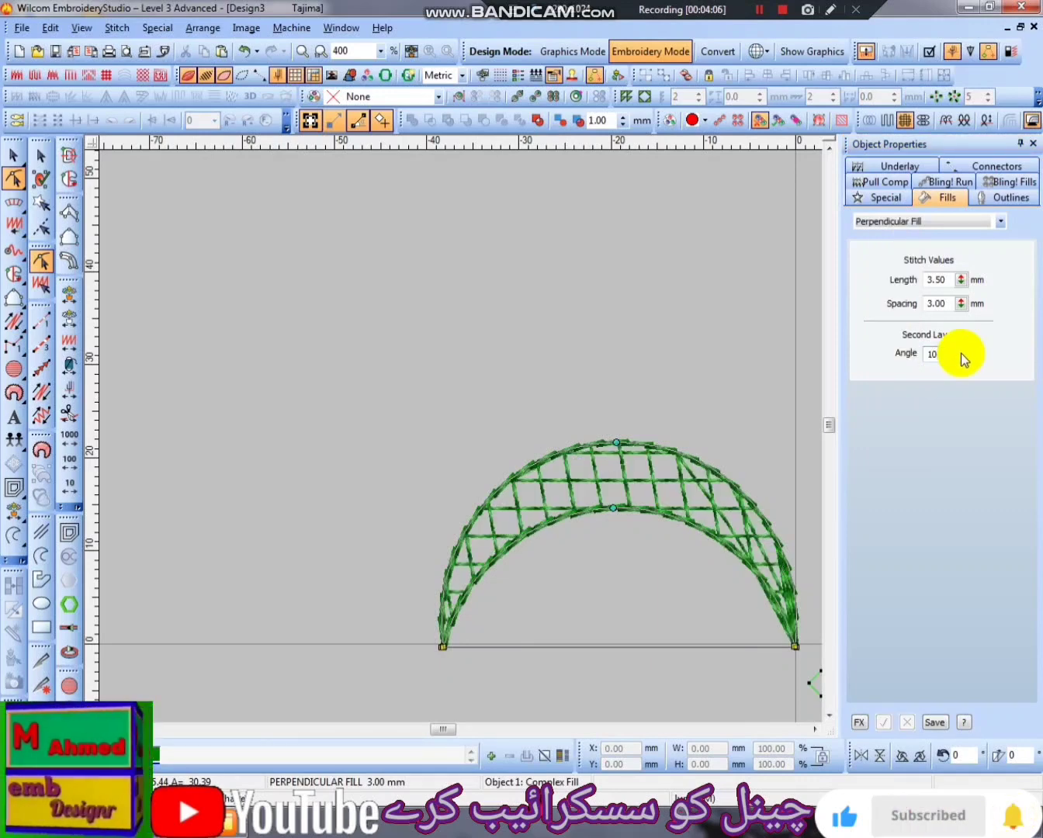
key("Escape")
scroll(776, 532, "up", 1)
scroll(779, 533, "down", 1)
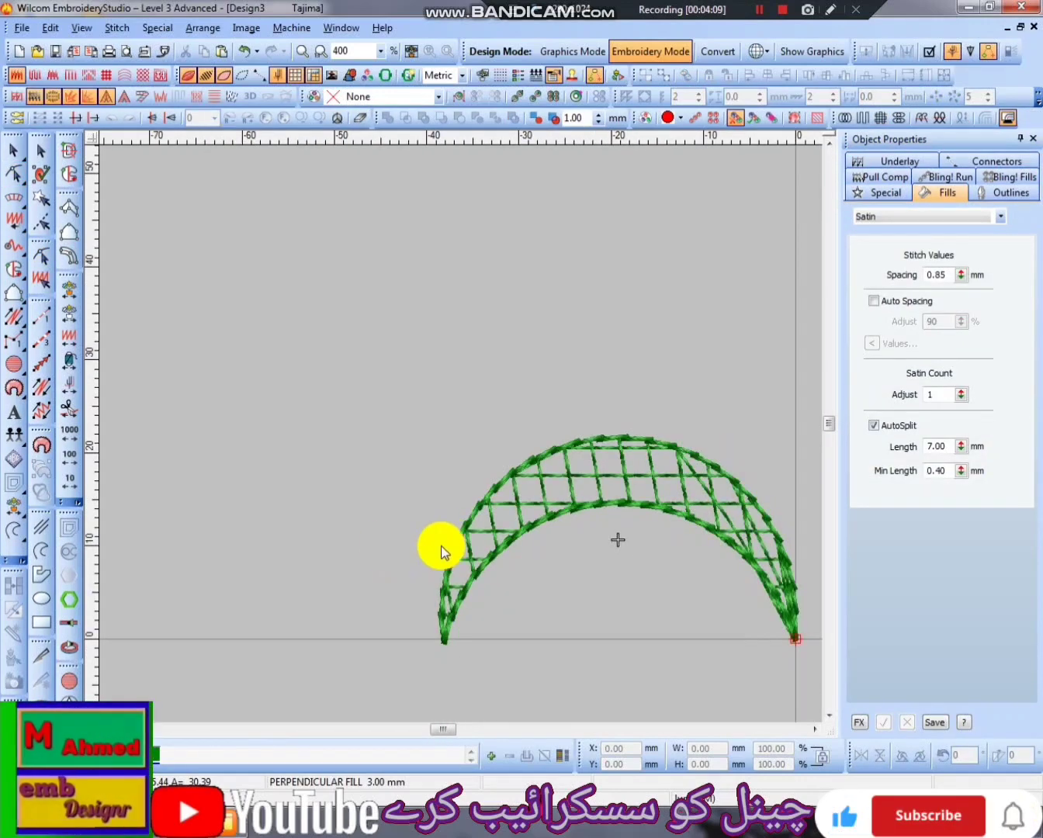
- Move the filled crescent's exit point to just below its left tip
key("h")
left_click(630, 466)
scroll(782, 657, "down", 1)
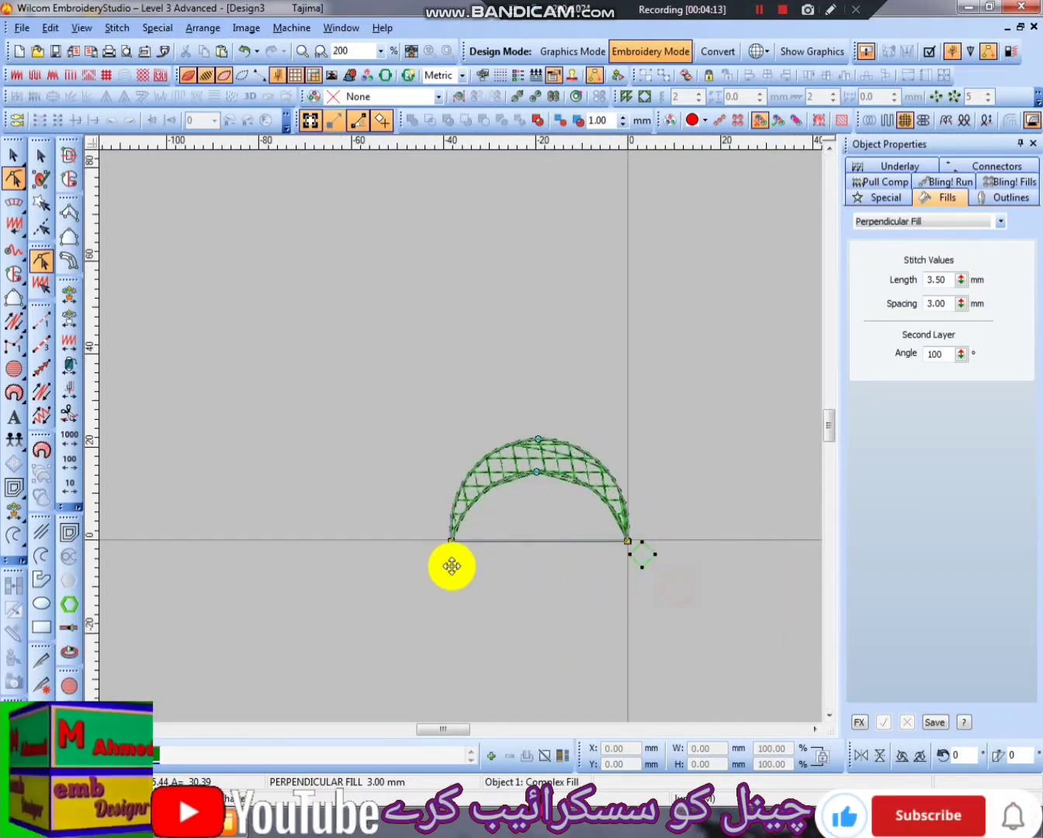
scroll(449, 565, "up", 1)
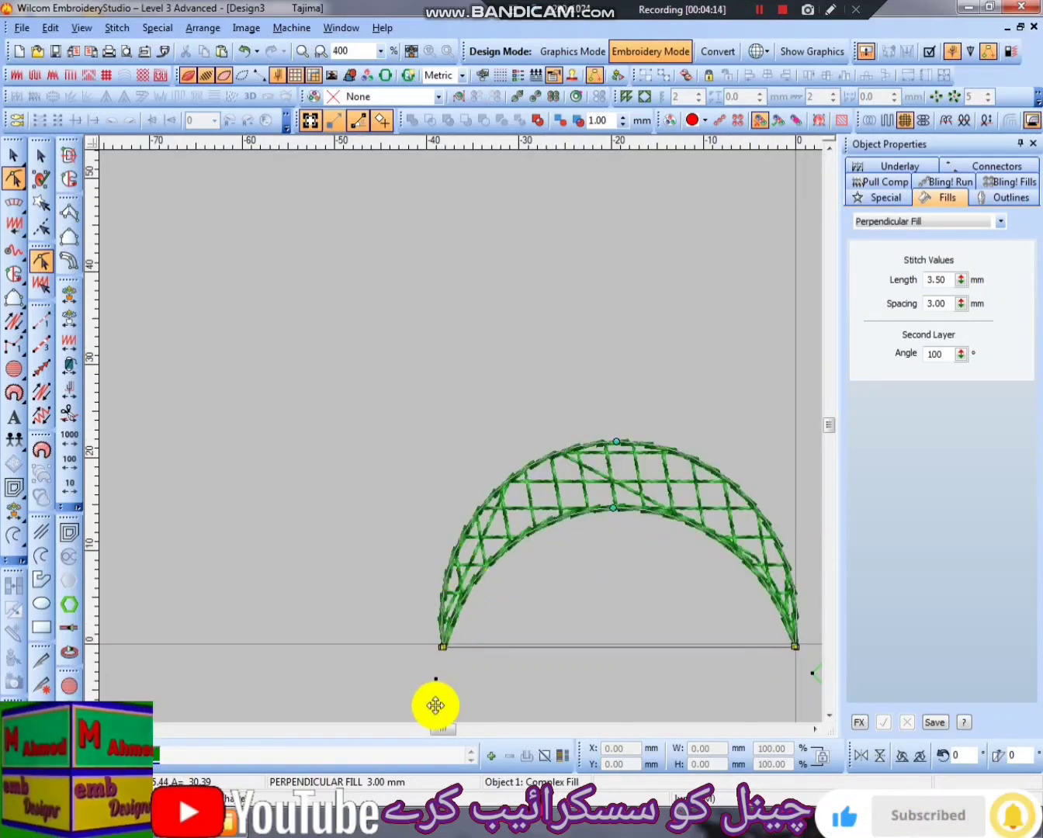
- Set the crescent's Perpendicular Fill spacing to 2.5 mm
double_click(942, 303)
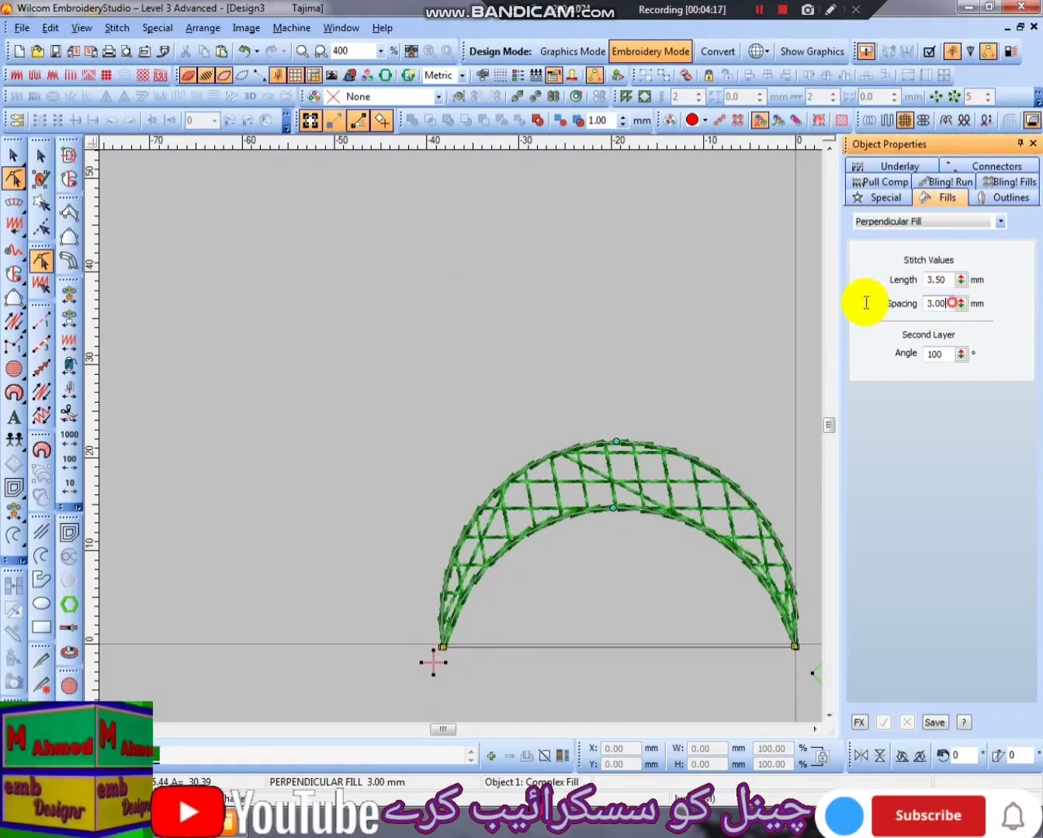
type("2.")
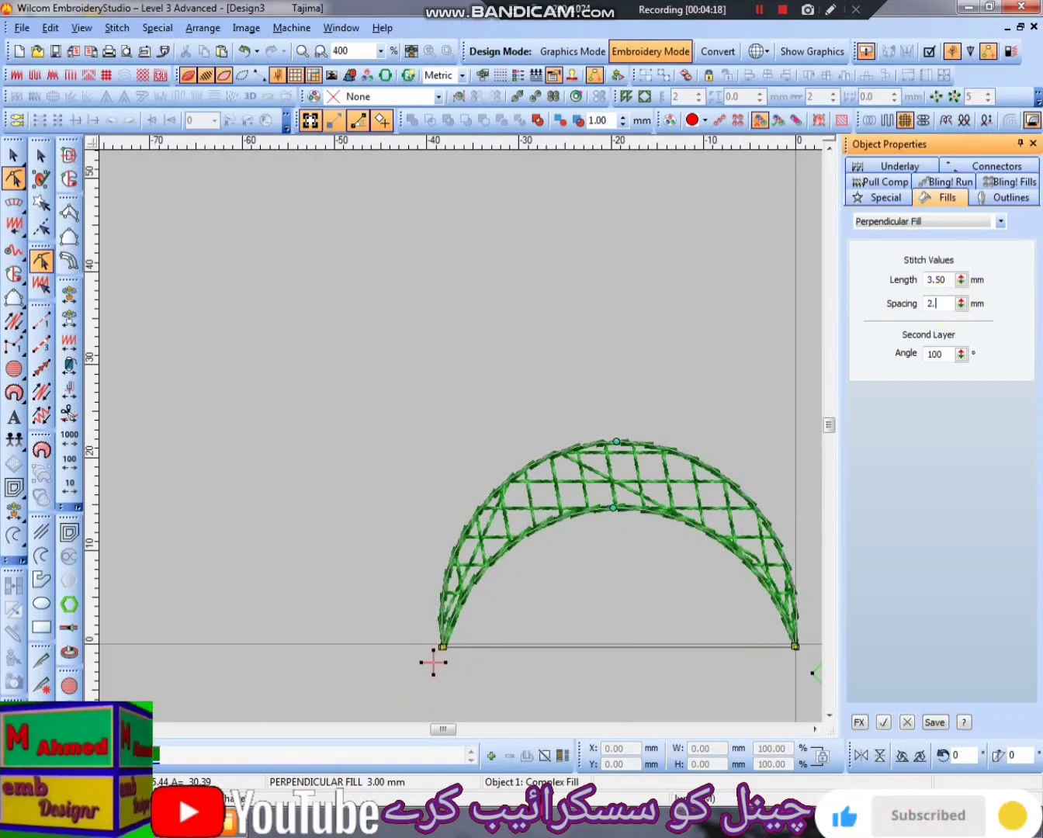
type("5")
key("Return")
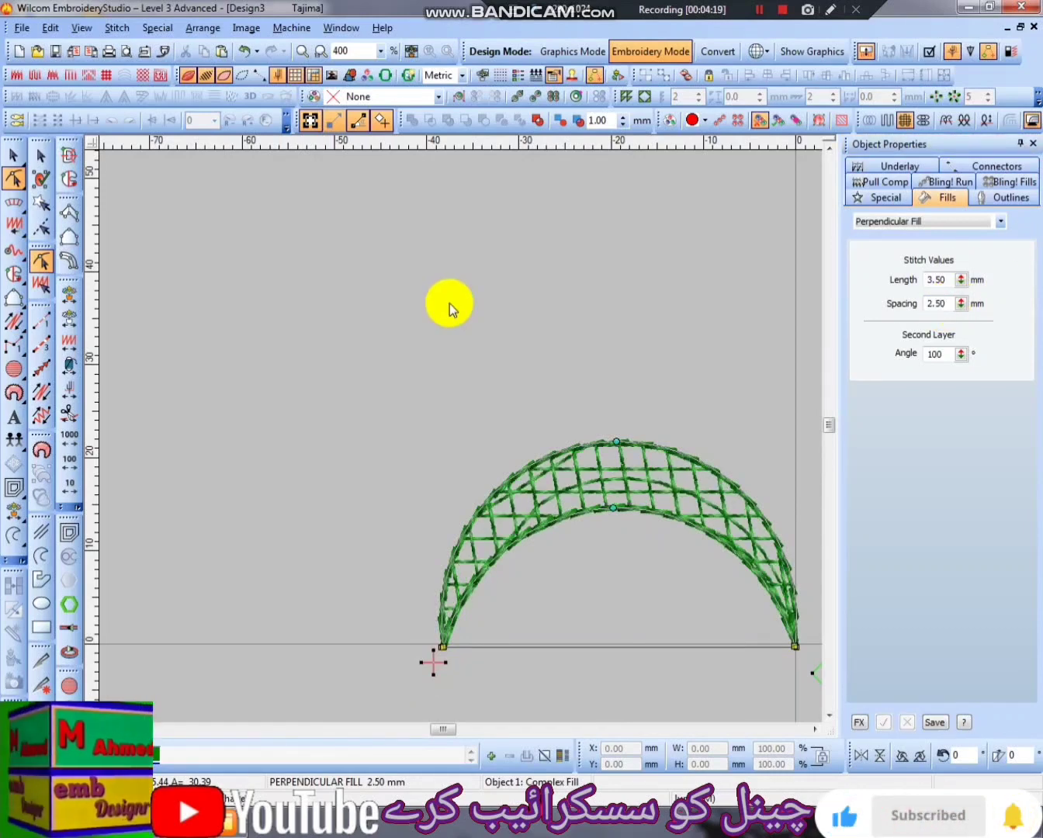
- Set the crescent's Perpendicular Fill spacing to 1.5 mm
double_click(947, 303)
type("1.5")
key("Return")
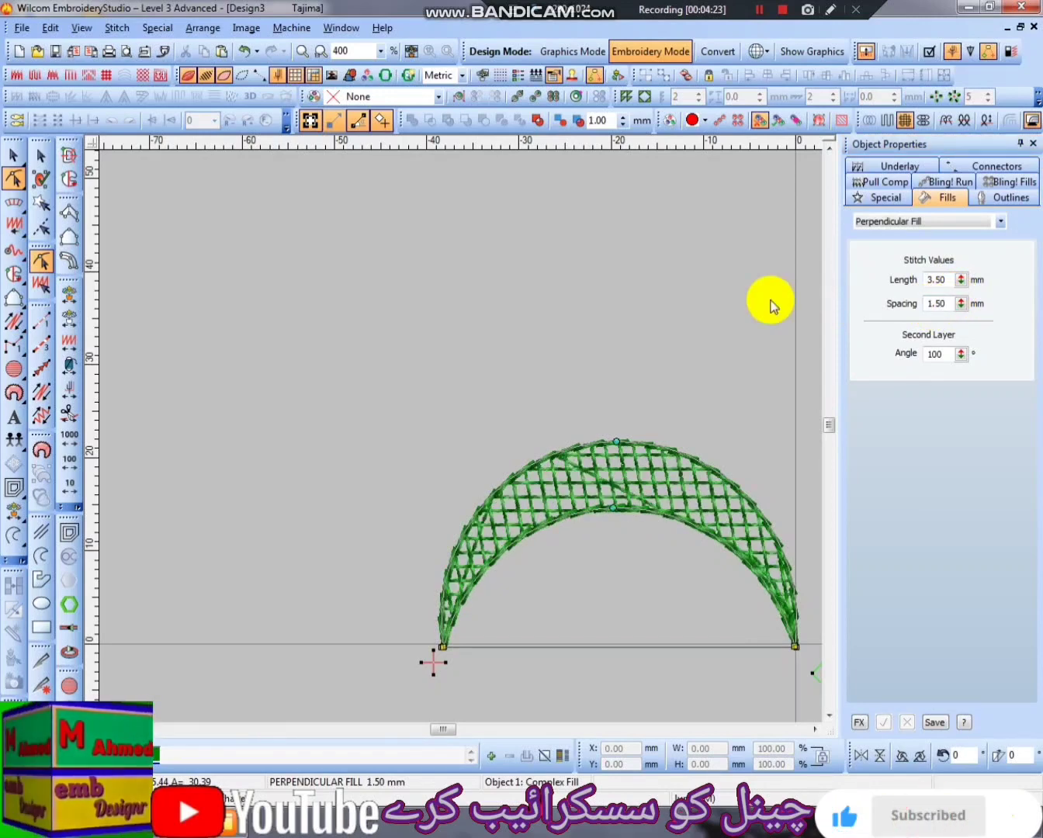
- Examine the lattice stitching on the crescent's left half up close and return to the whole crescent
key("z")
key("shift+z")
key("ctrl+a")
key("z")
scroll(594, 476, "down", 2)
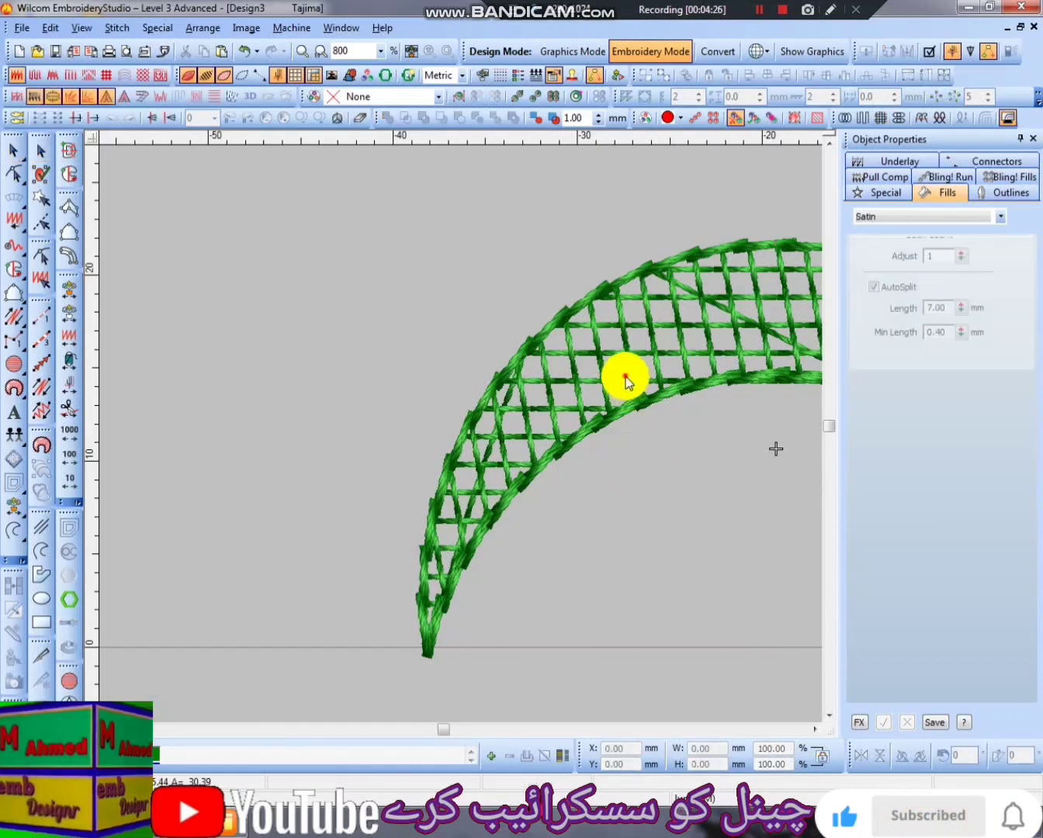
key("shift+z")
key("Escape")
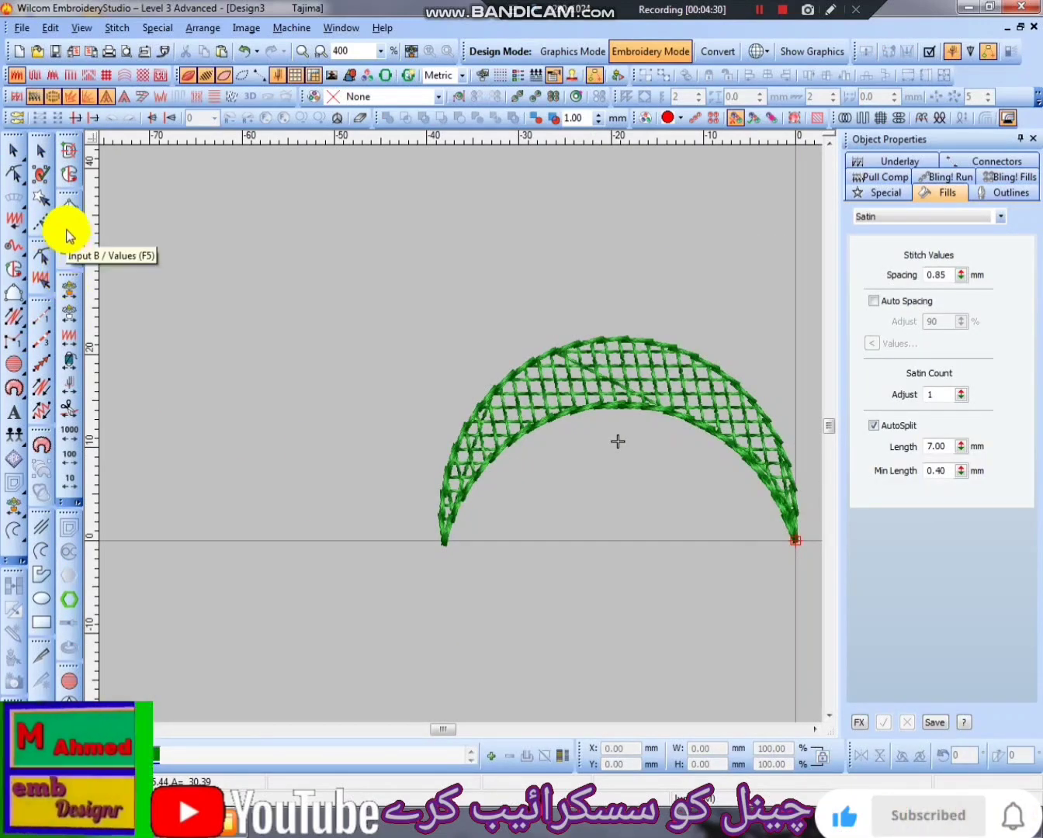
- Digitize the outer arc of a new Complex Fill crescent beside the left tip of the existing one, about 29 mm wide and 14 mm high
left_click(69, 174)
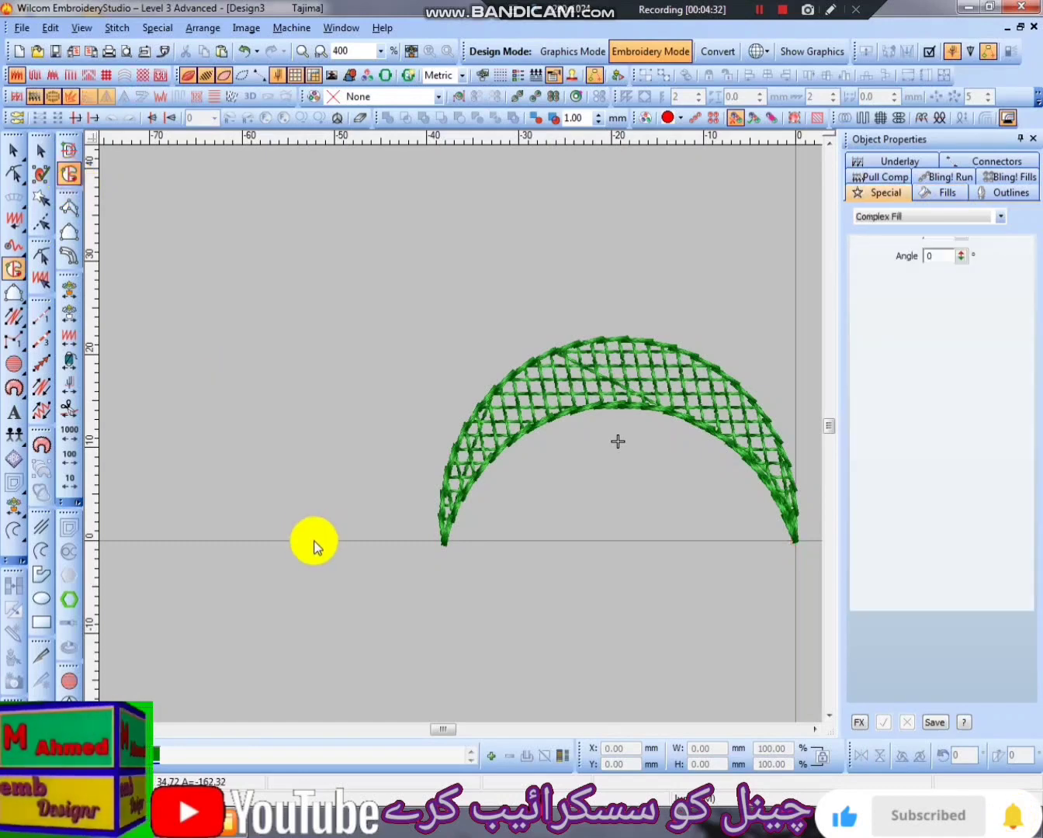
left_click(423, 541)
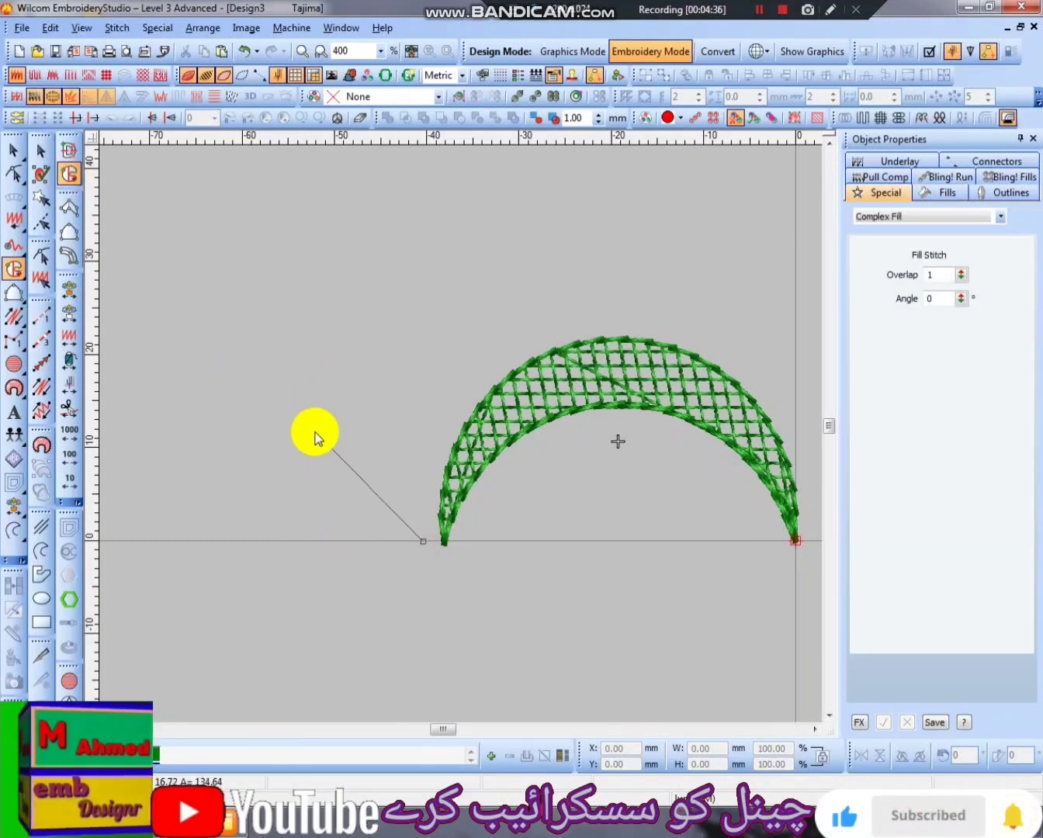
right_click(318, 411)
left_click(154, 542)
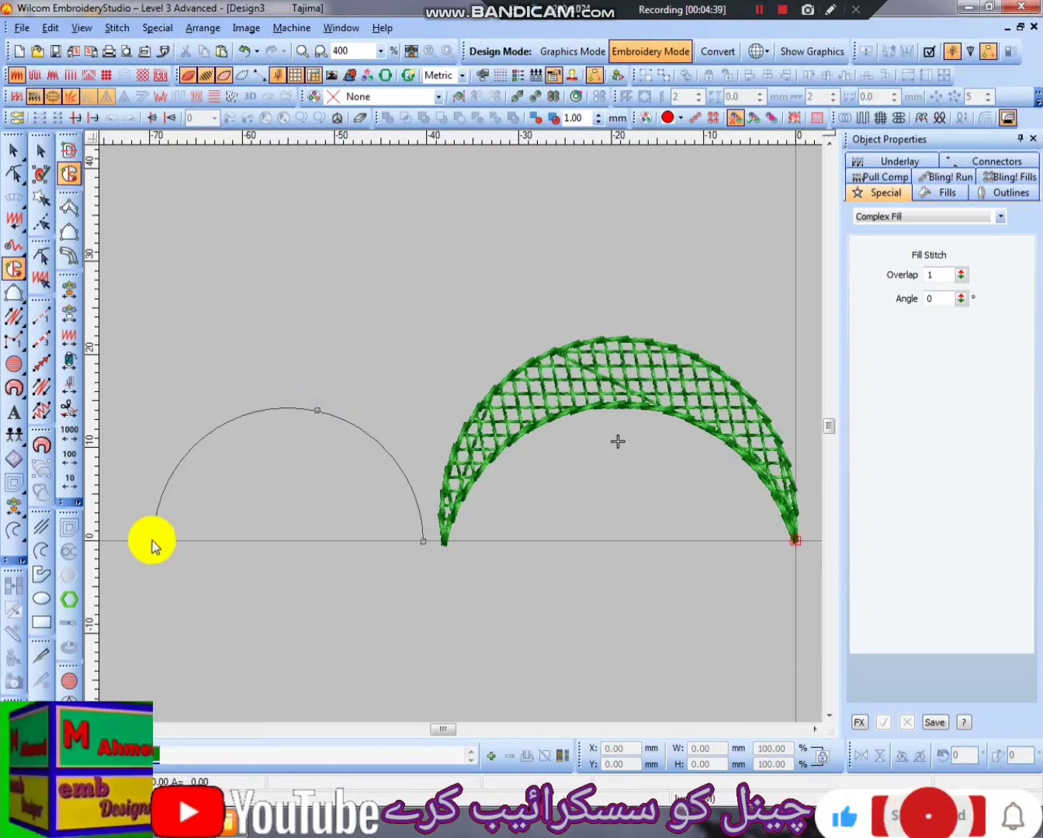
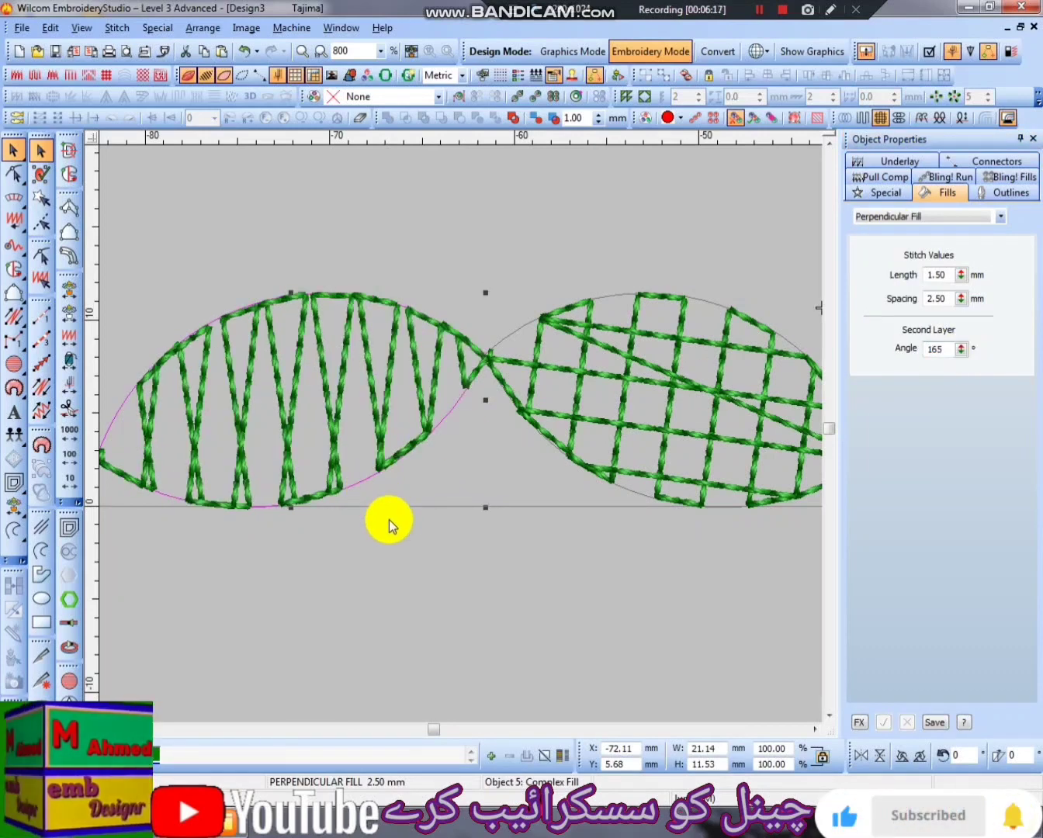
- Rotate the left leaf's stitch angle line so it runs steeply from upper left to lower right
key("h")
left_click_drag(603, 531, 551, 574)
scroll(546, 578, "down", 1)
scroll(202, 421, "up", 1)
scroll(268, 494, "down", 1)
scroll(395, 539, "up", 1)
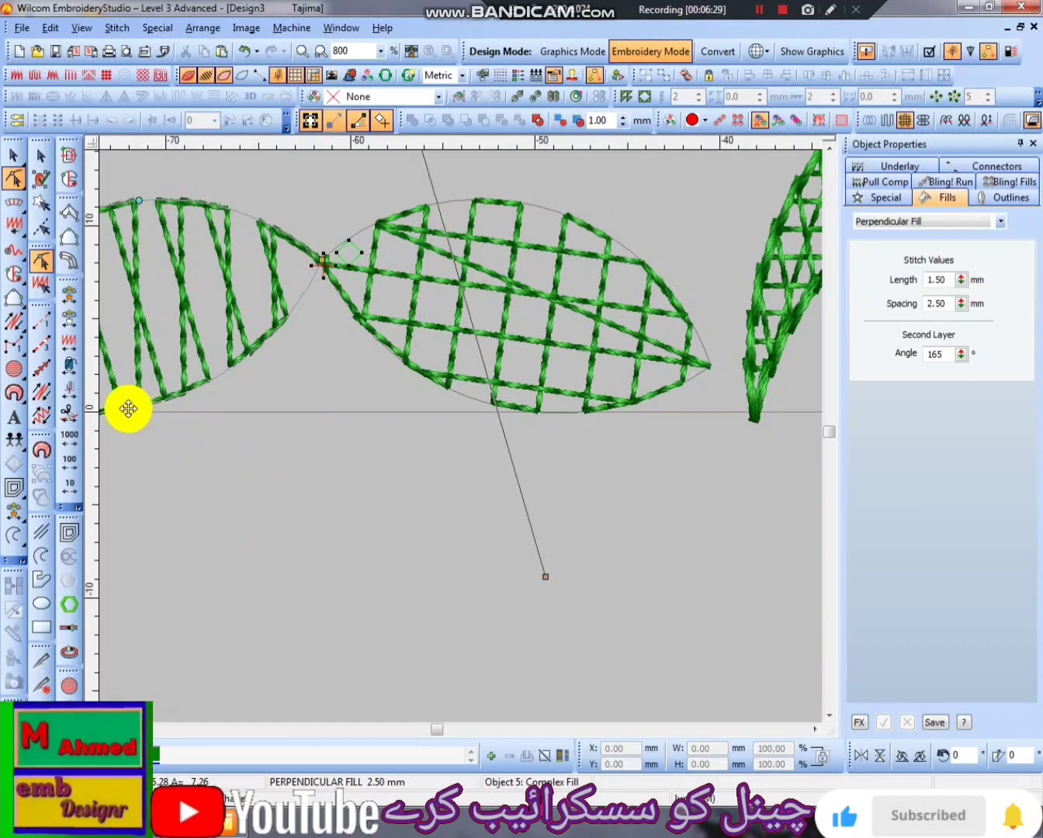
scroll(483, 380, "down", 1)
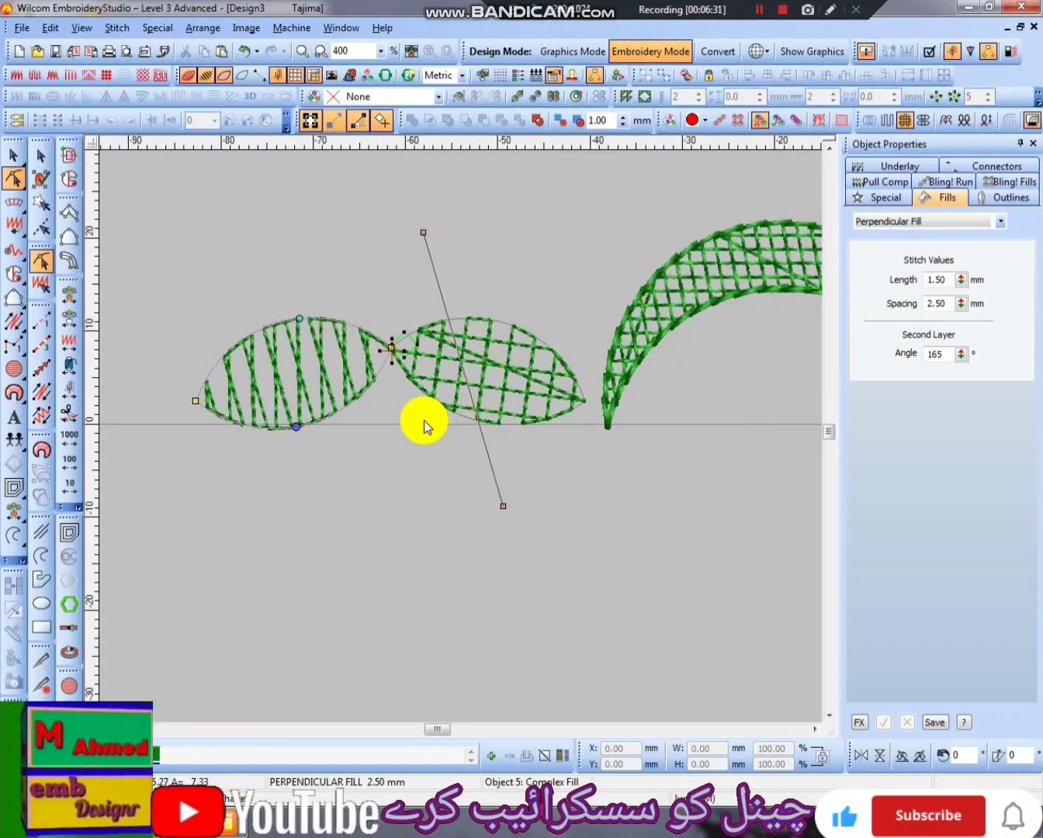
- Try a Second Layer angle of 179° on the left leaf's Perpendicular Fill, and undo it
scroll(431, 420, "up", 1)
left_click_drag(959, 355, 891, 231)
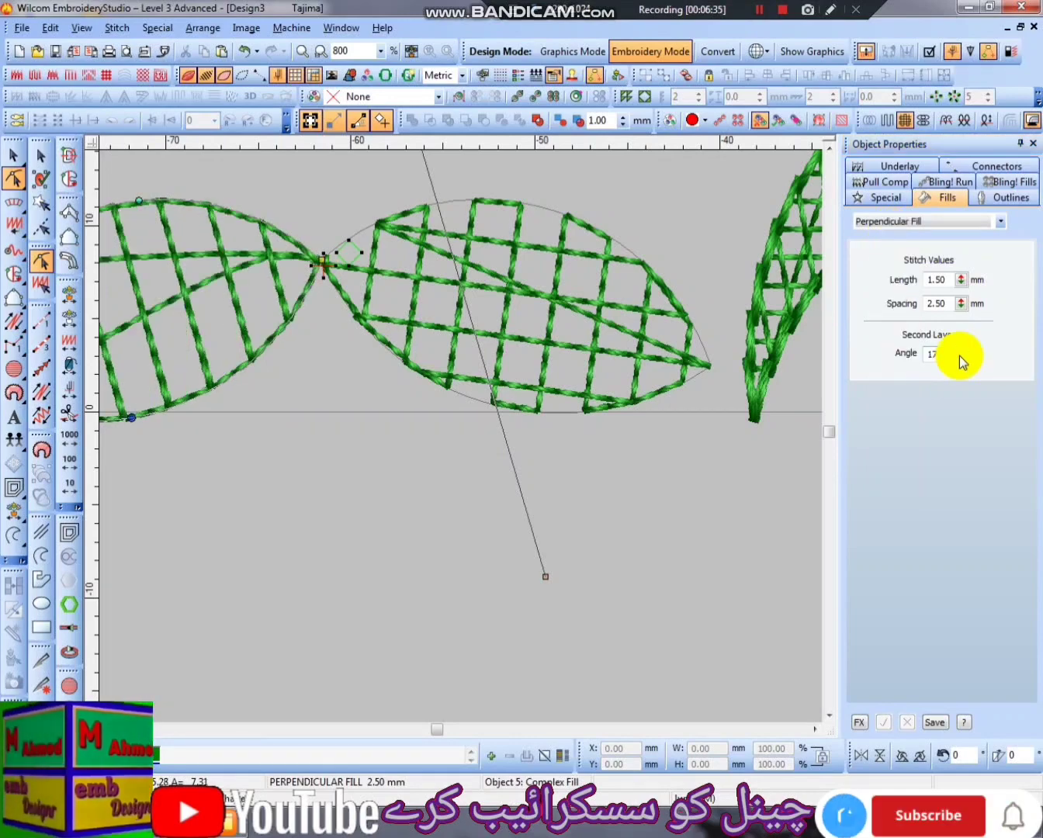
scroll(288, 400, "down", 1)
scroll(233, 361, "up", 1)
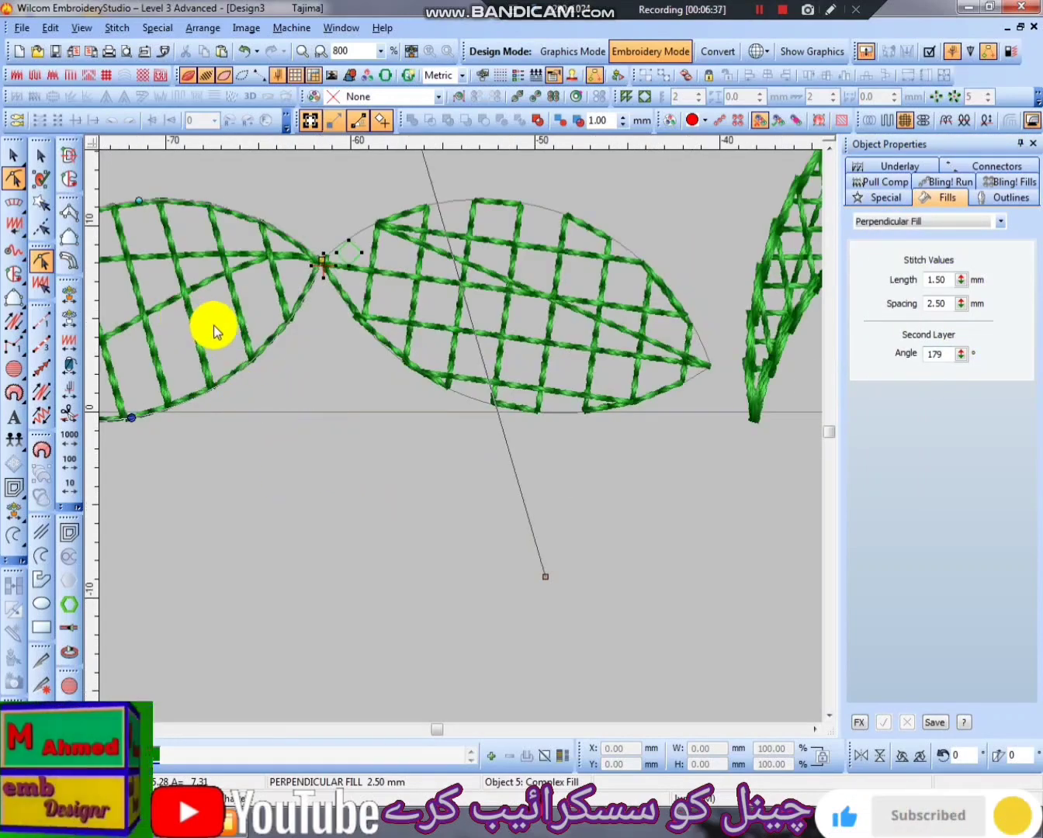
key("ctrl+z")
scroll(412, 432, "down", 2)
key("Escape")
scroll(426, 486, "up", 1)
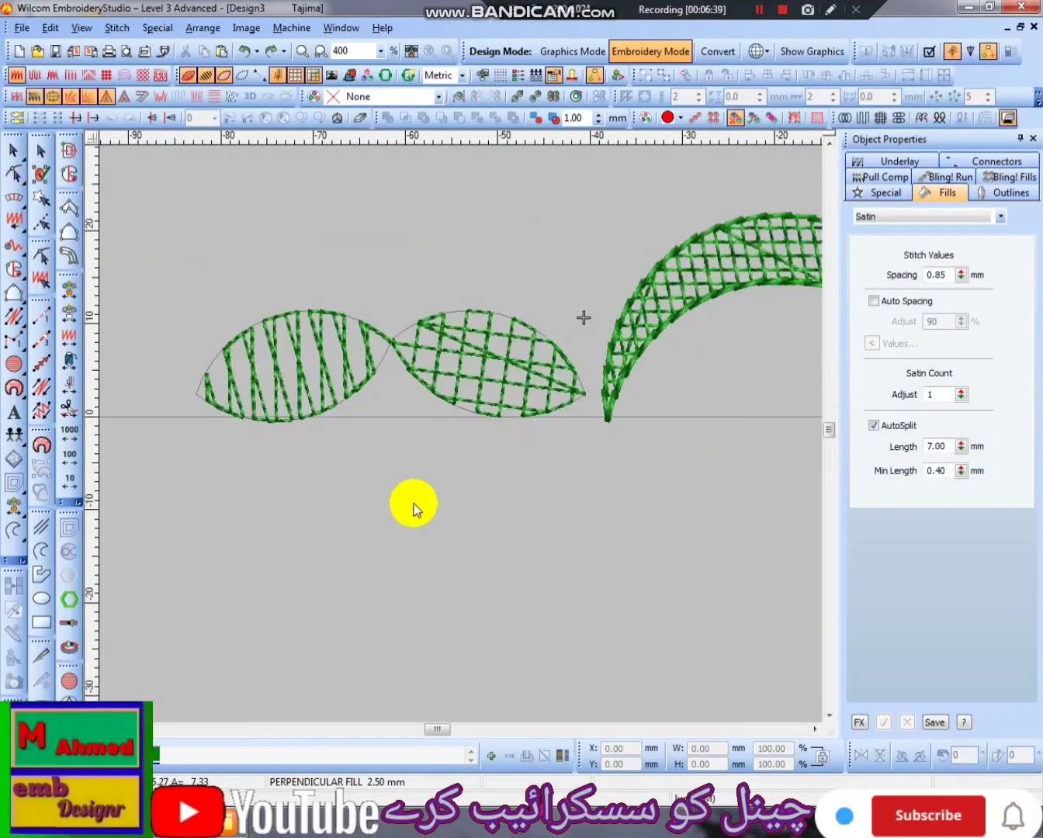
- Digitize a Triple Run outline around both leaves, crossing at their shared tip, about 42 mm wide and 12 mm high
scroll(419, 483, "up", 1)
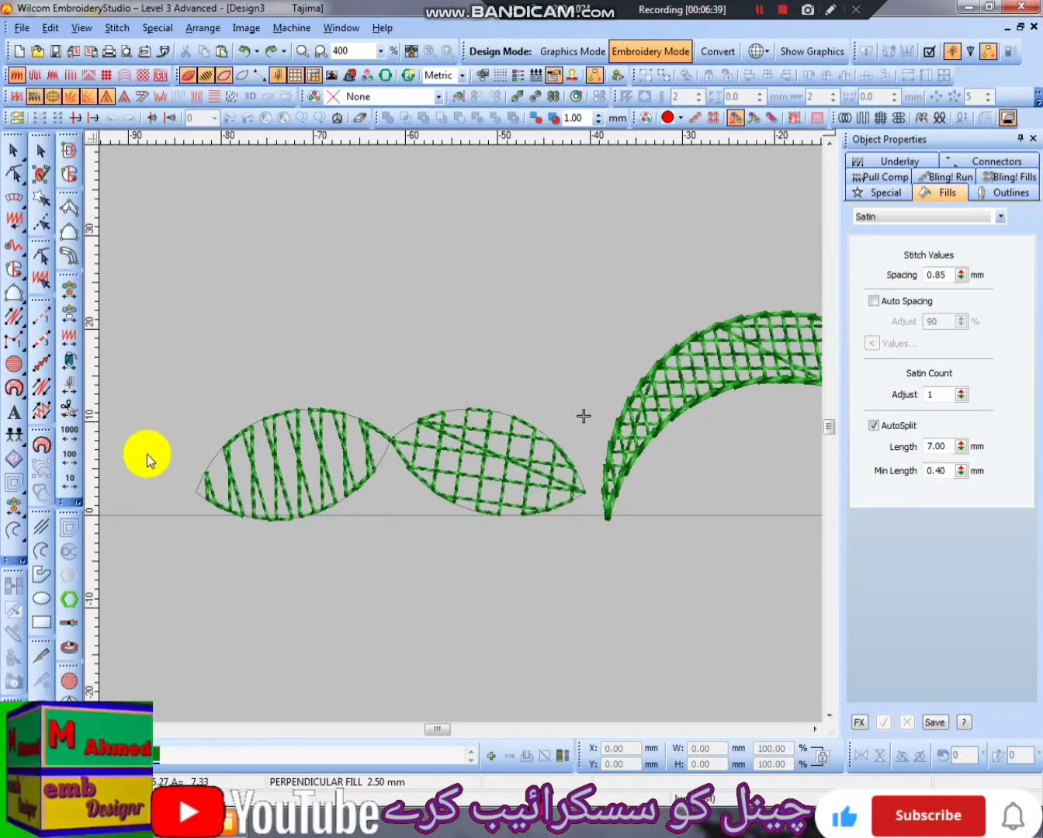
left_click(42, 344)
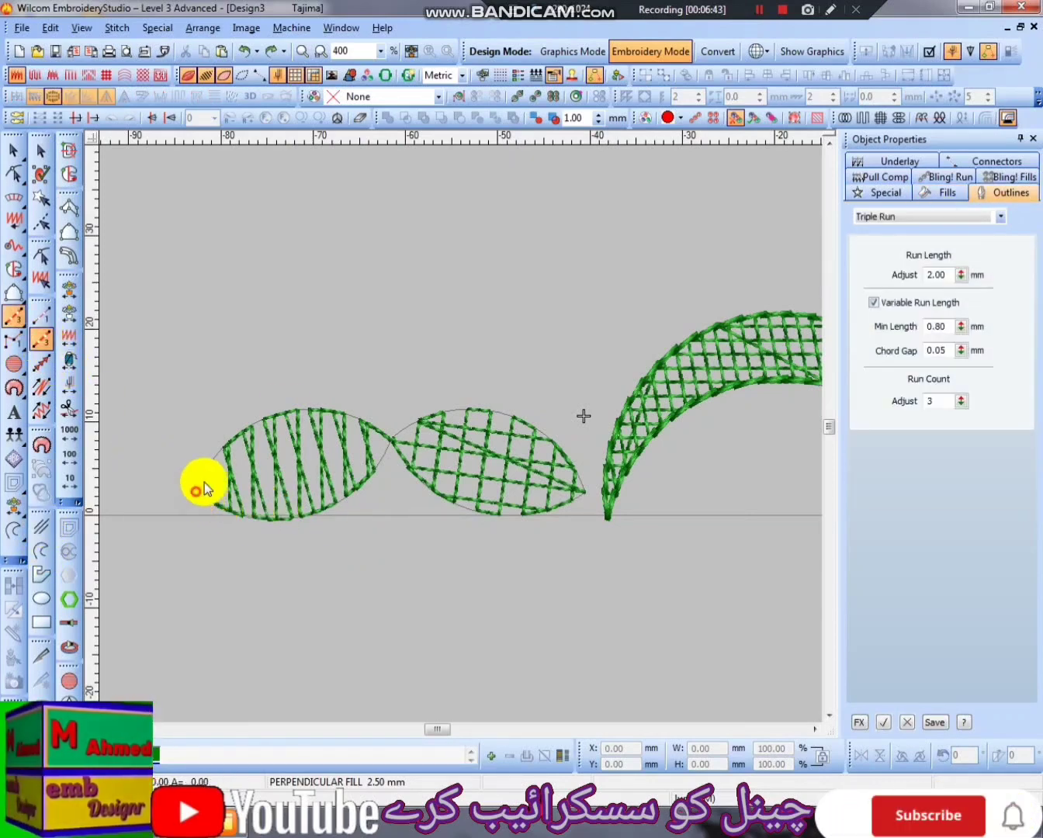
left_click(284, 414)
left_click(391, 438)
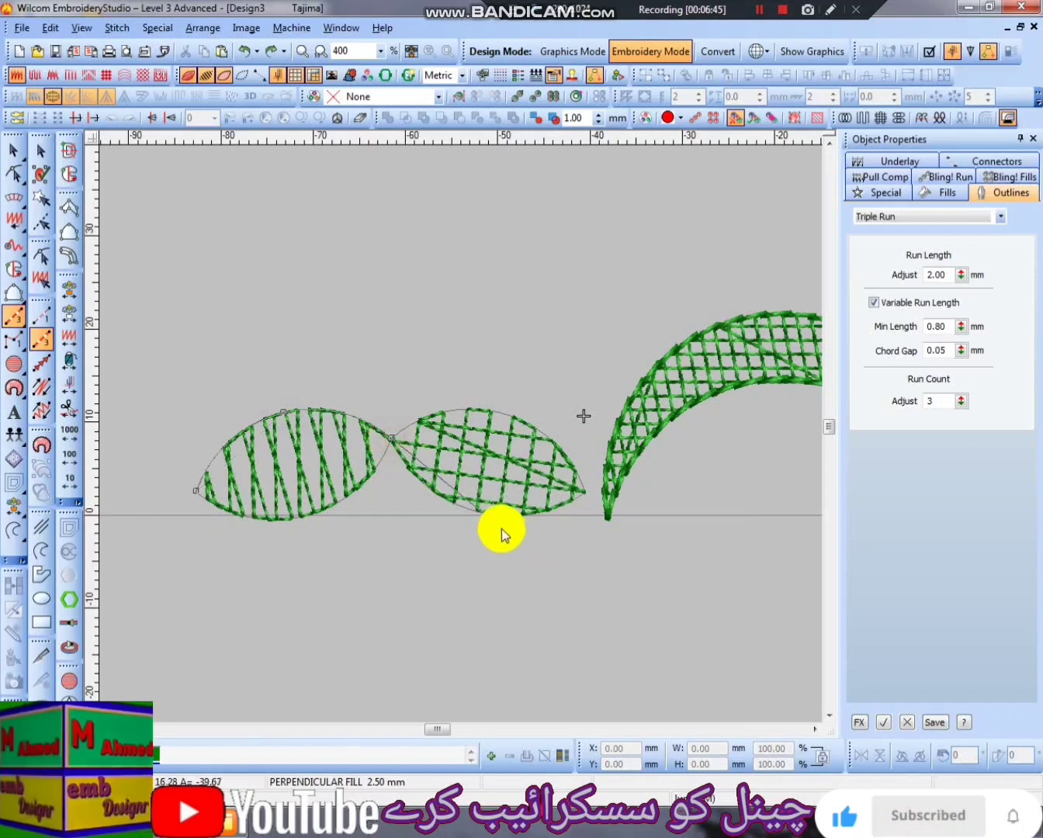
left_click(486, 513)
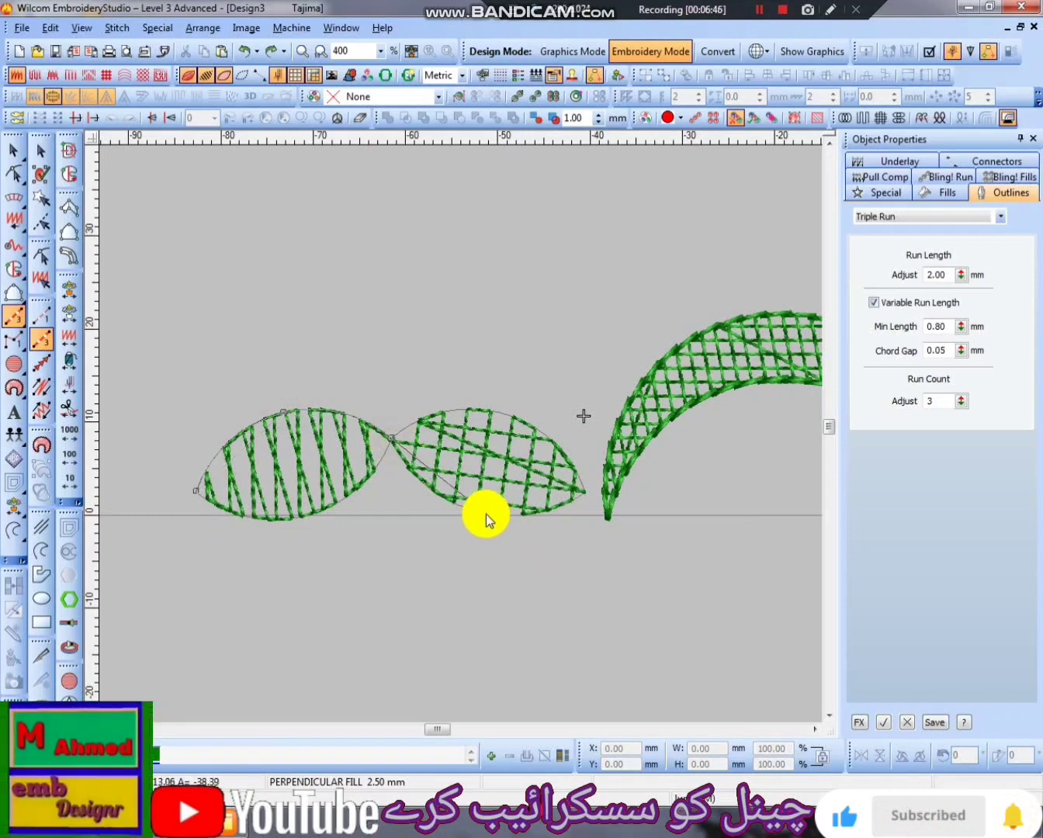
left_click(586, 493)
left_click(491, 411)
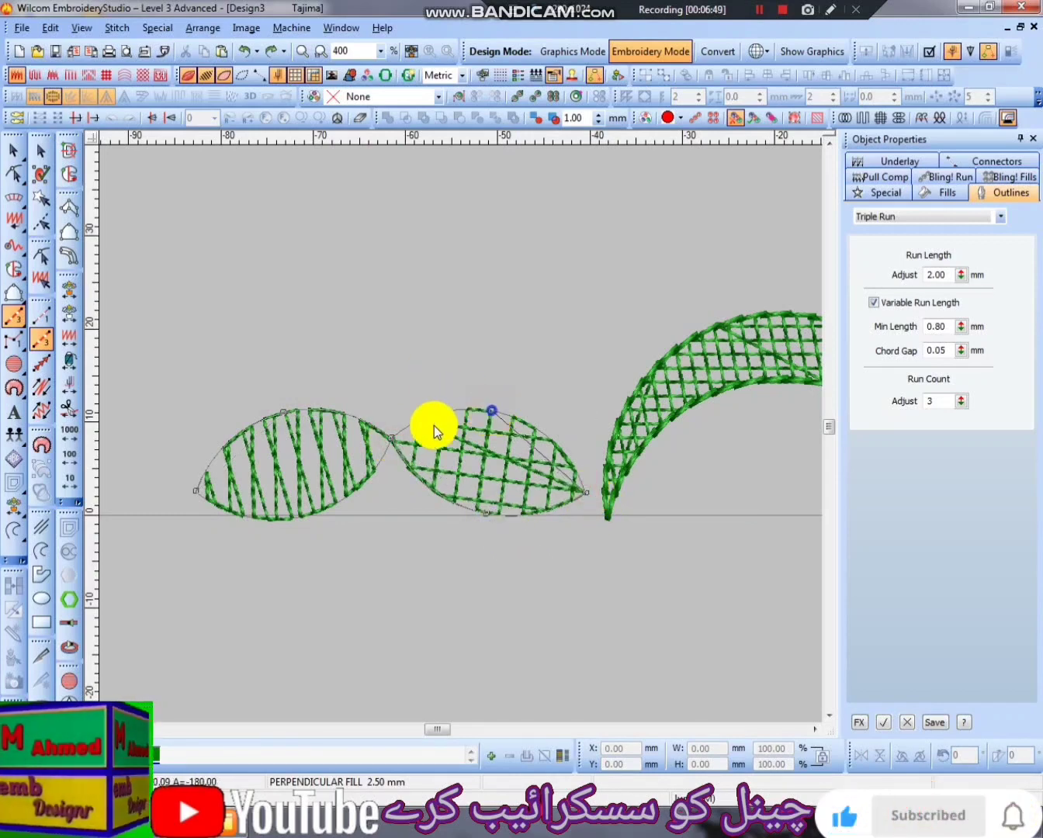
left_click(390, 438)
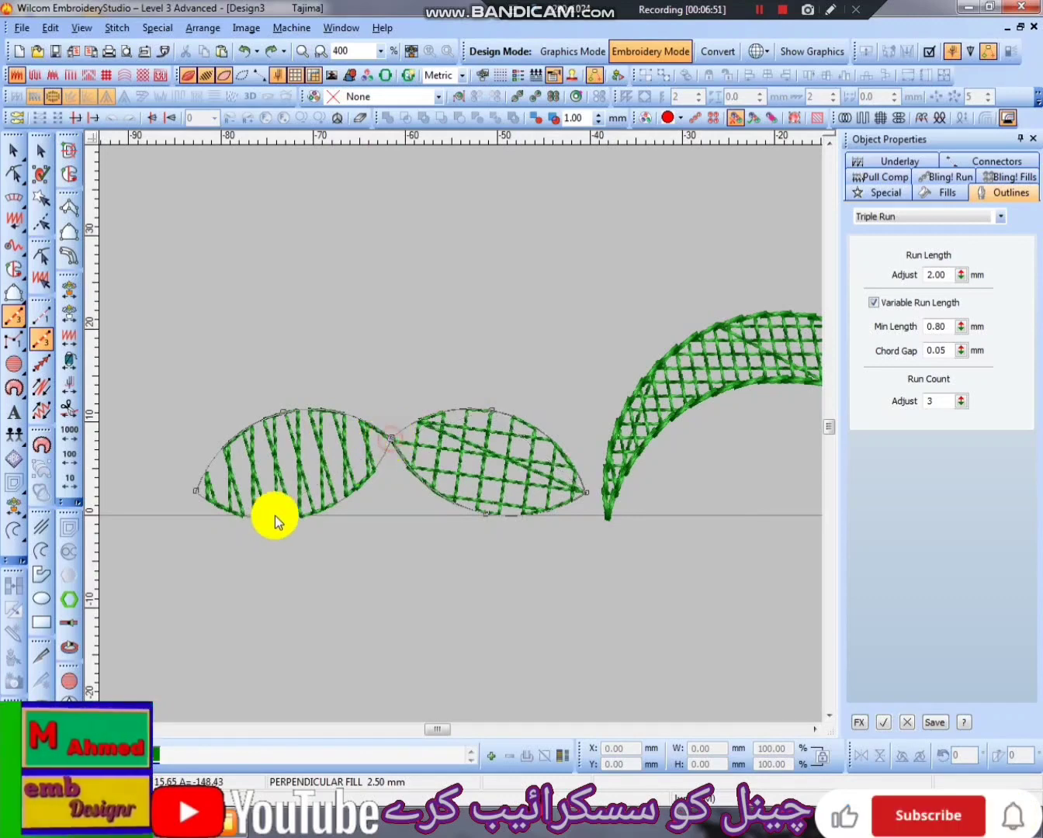
left_click(318, 512)
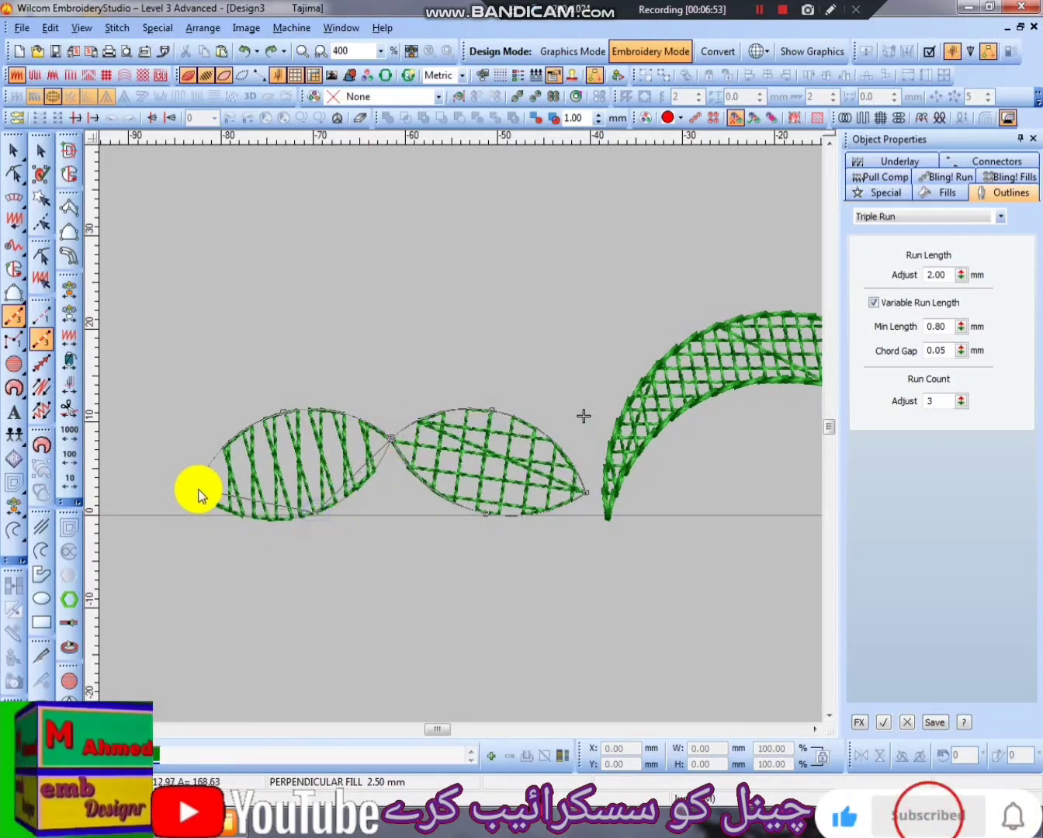
key("Return")
key("Escape")
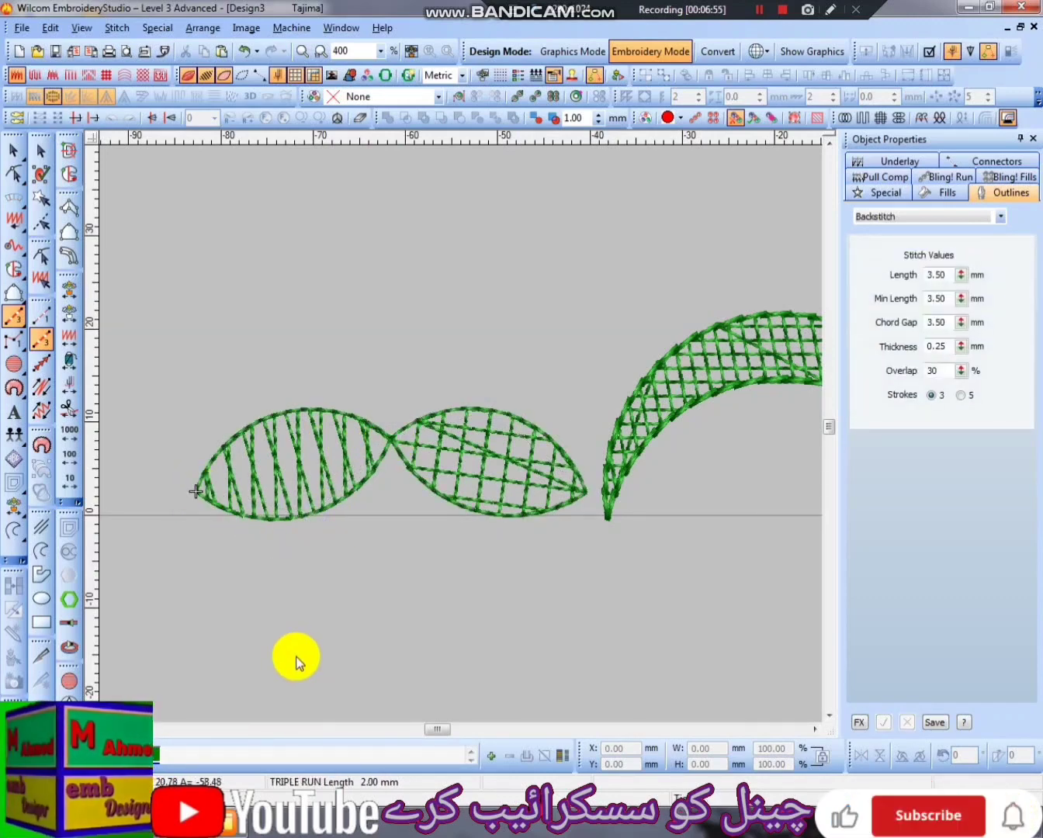
- Assign a new second thread to the leaf outline and change that thread's color to dark red
left_click(491, 757)
left_click(564, 761)
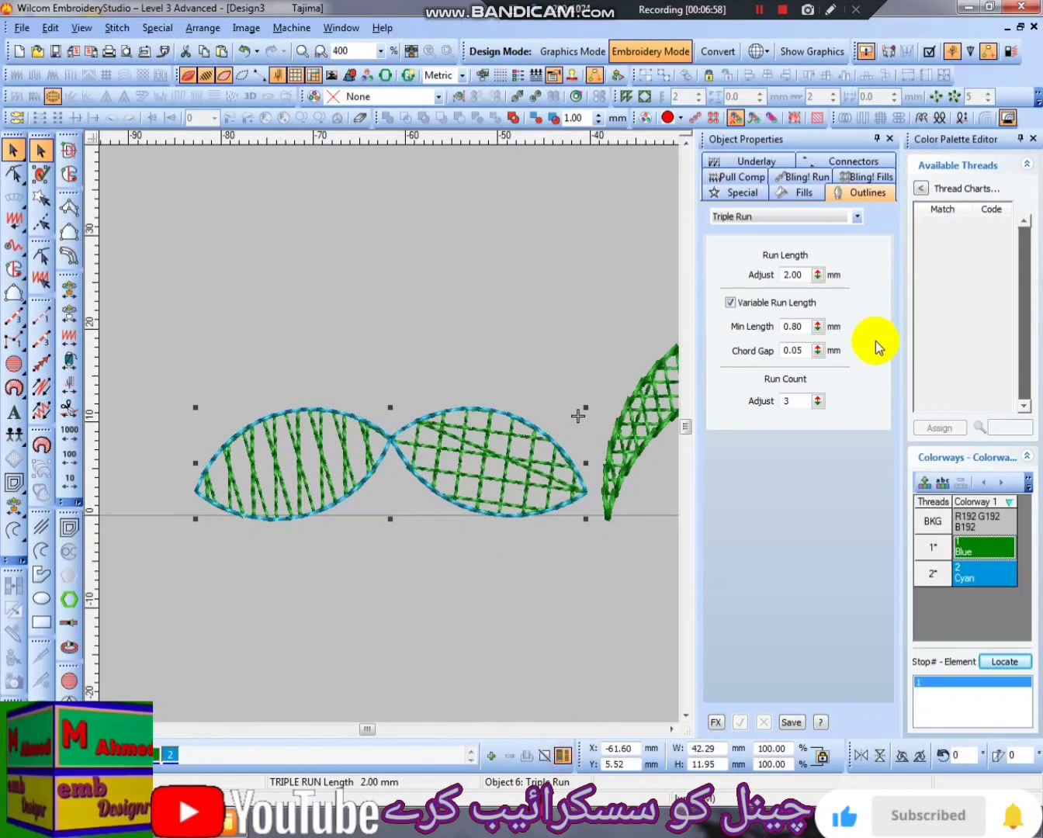
double_click(989, 575)
left_click(500, 367)
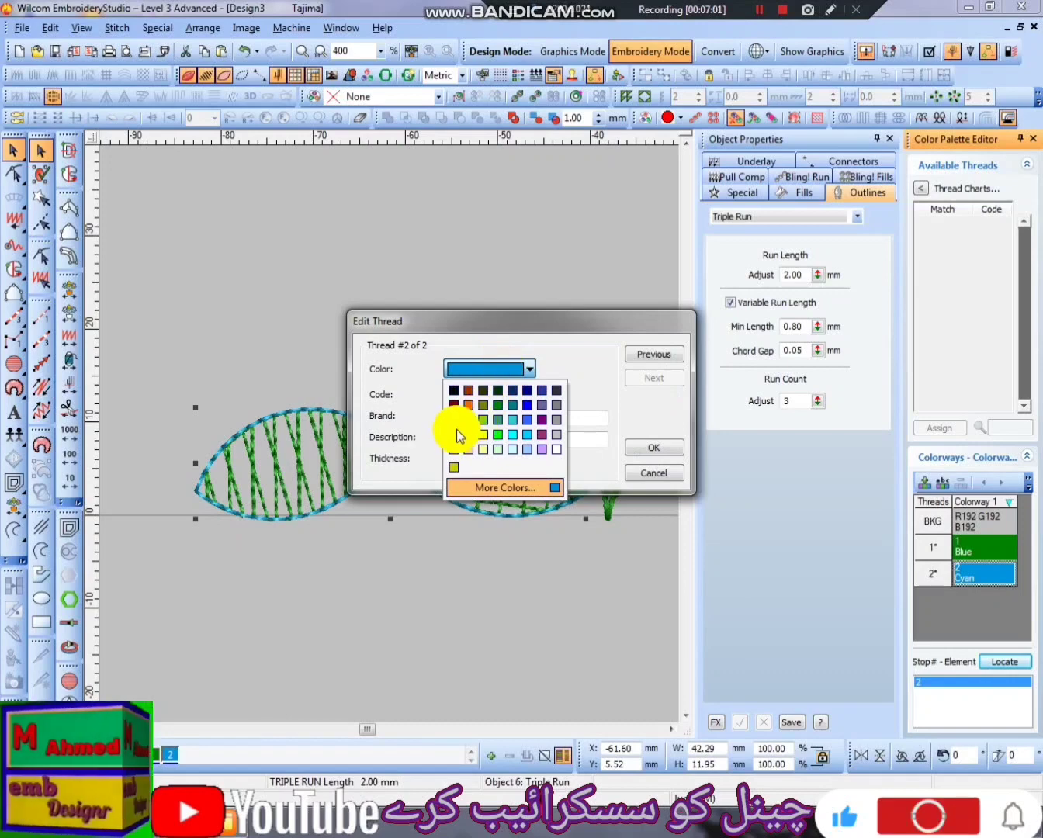
left_click(452, 404)
left_click(654, 447)
left_click(365, 549)
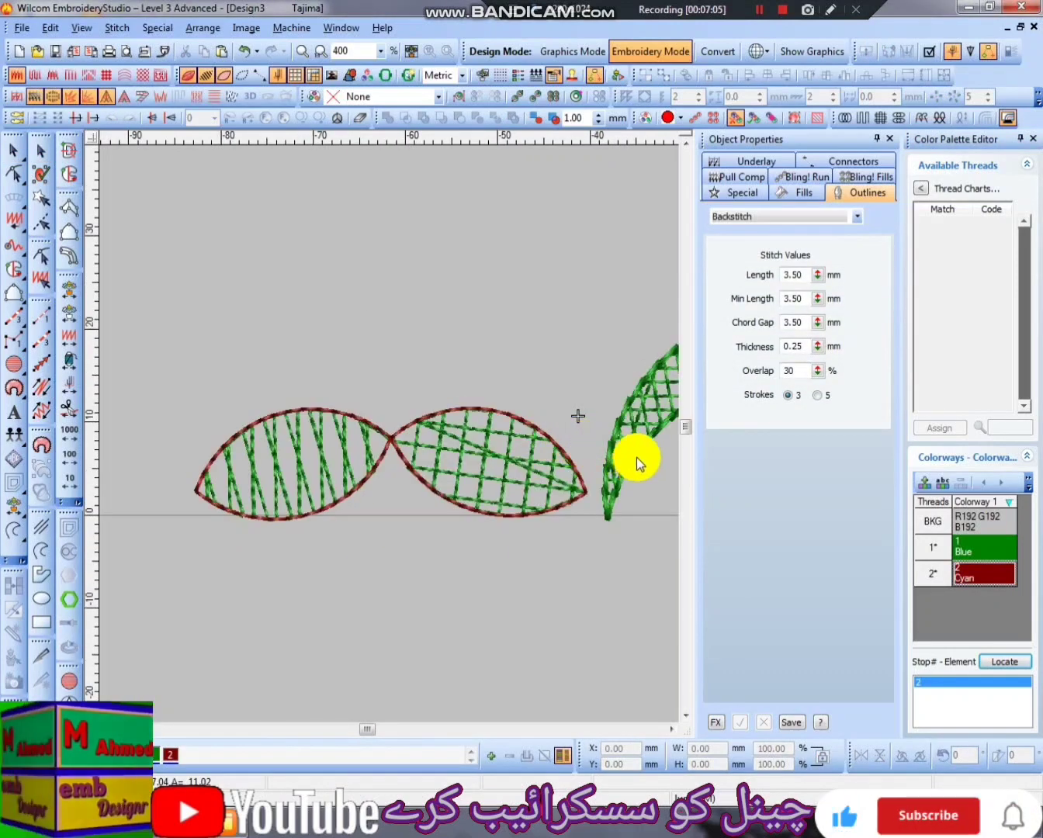
- Ungroup the crescent and apply the dark red thread to its Backstitch outline
left_click(636, 459)
key("shift+z")
key("ctrl+u")
left_click(579, 466)
left_click_drag(566, 411, 557, 458)
key("ctrl+z")
key("ctrl+z")
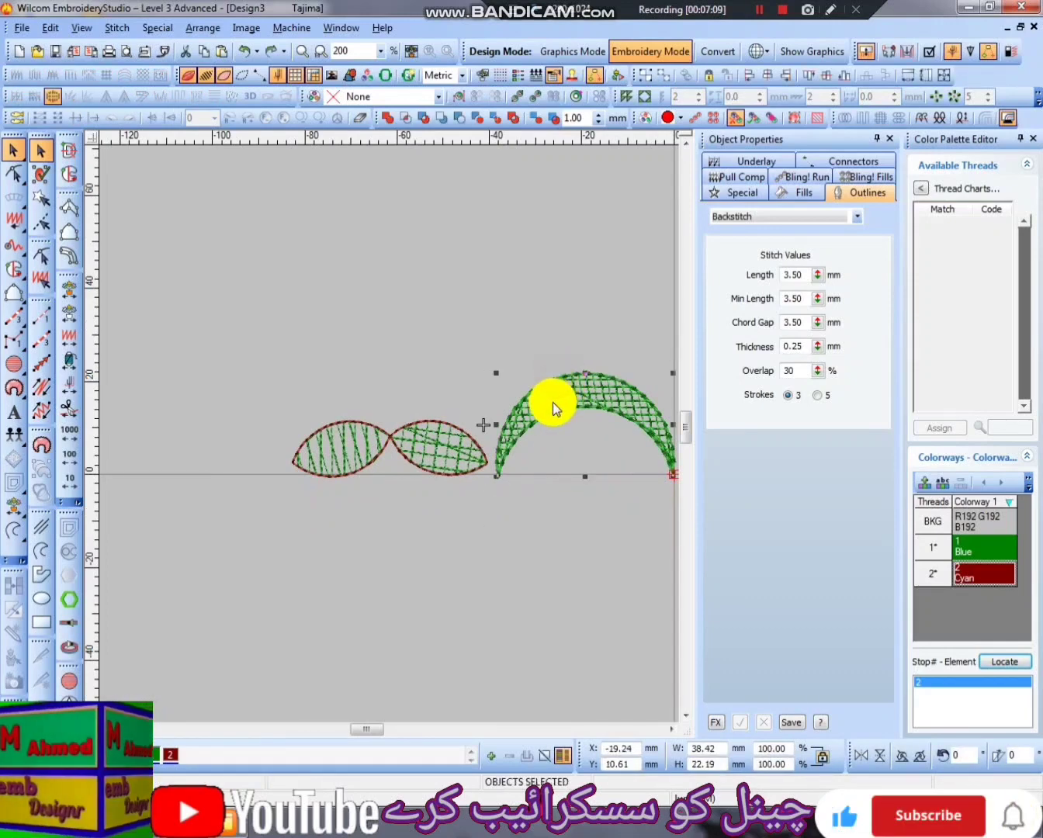
- Group the two leaves with their outline and place a copy of the crescent at their left tip
left_click_drag(214, 323, 481, 533)
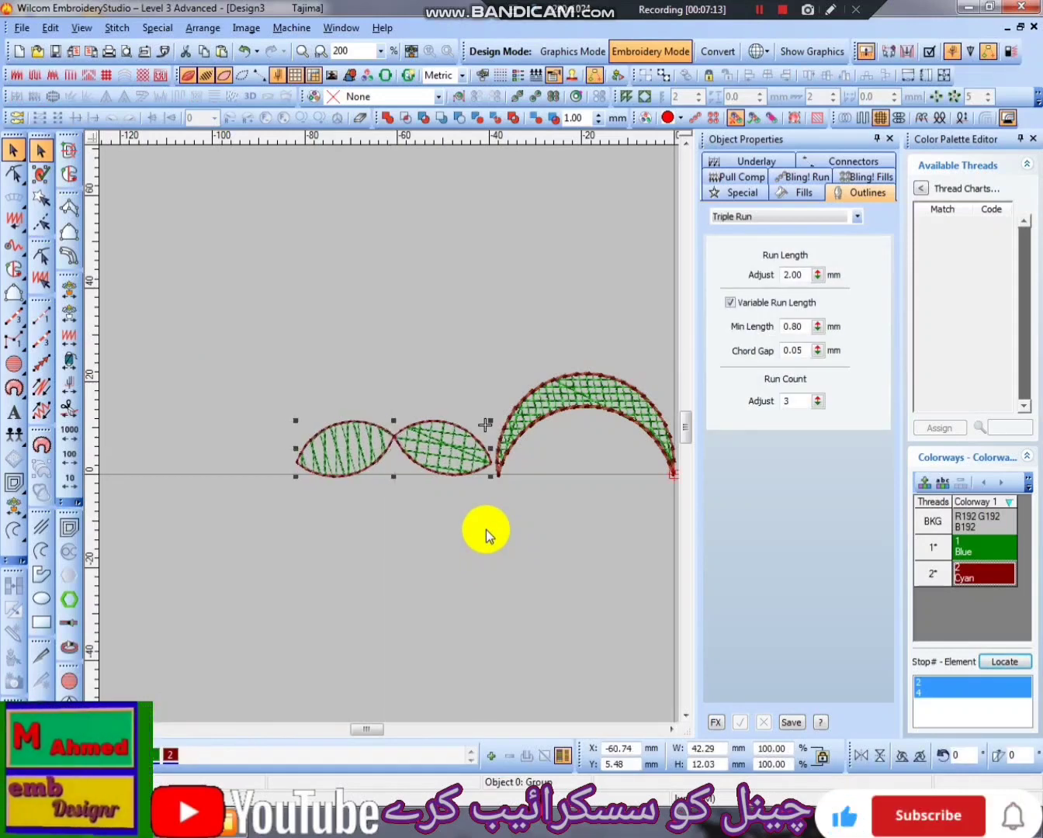
key("shift+z")
left_click_drag(577, 361, 431, 534)
key("z")
left_click_drag(151, 499, 208, 516)
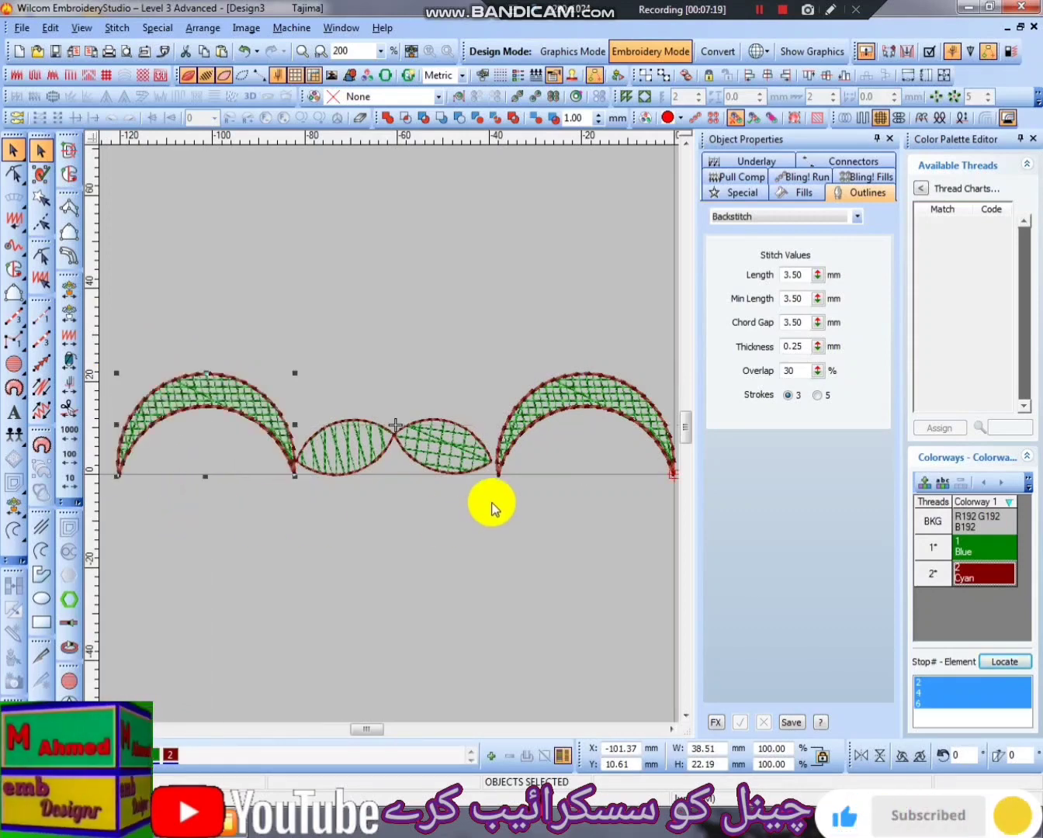
key("Escape")
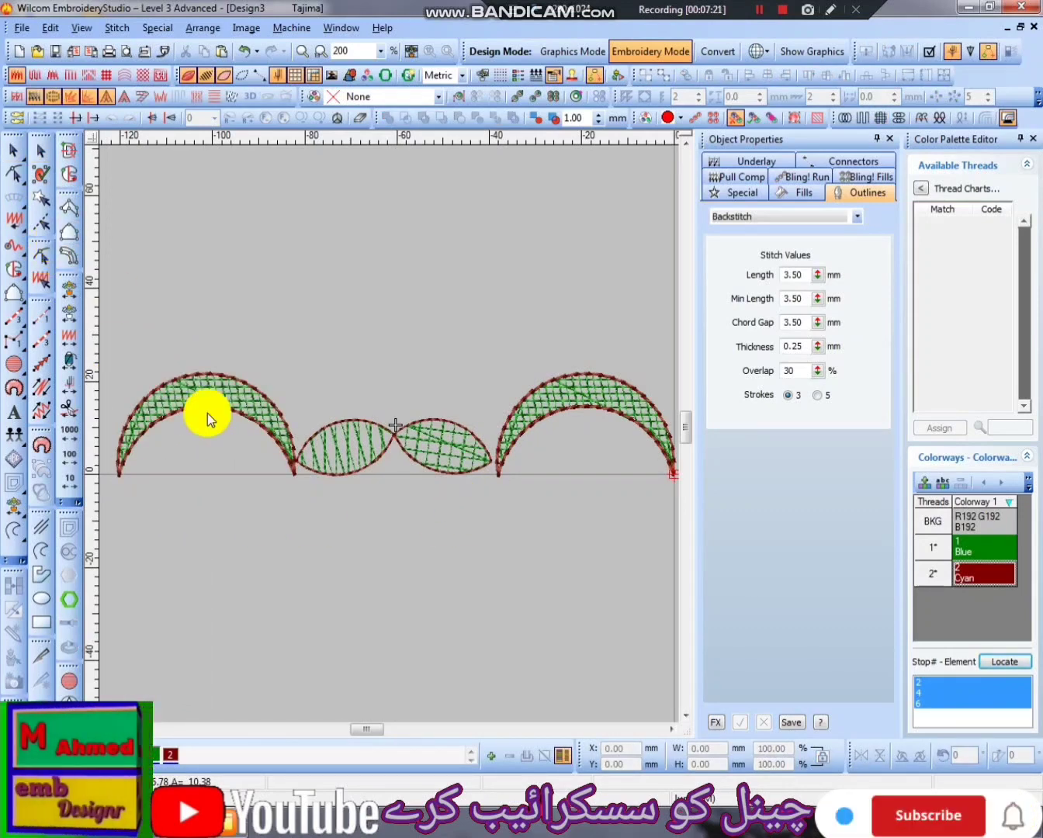
- Set the Perpendicular Fill spacing of both crescents to 0.5 mm and check the density up close
left_click(211, 392)
left_click(625, 404, "ctrl")
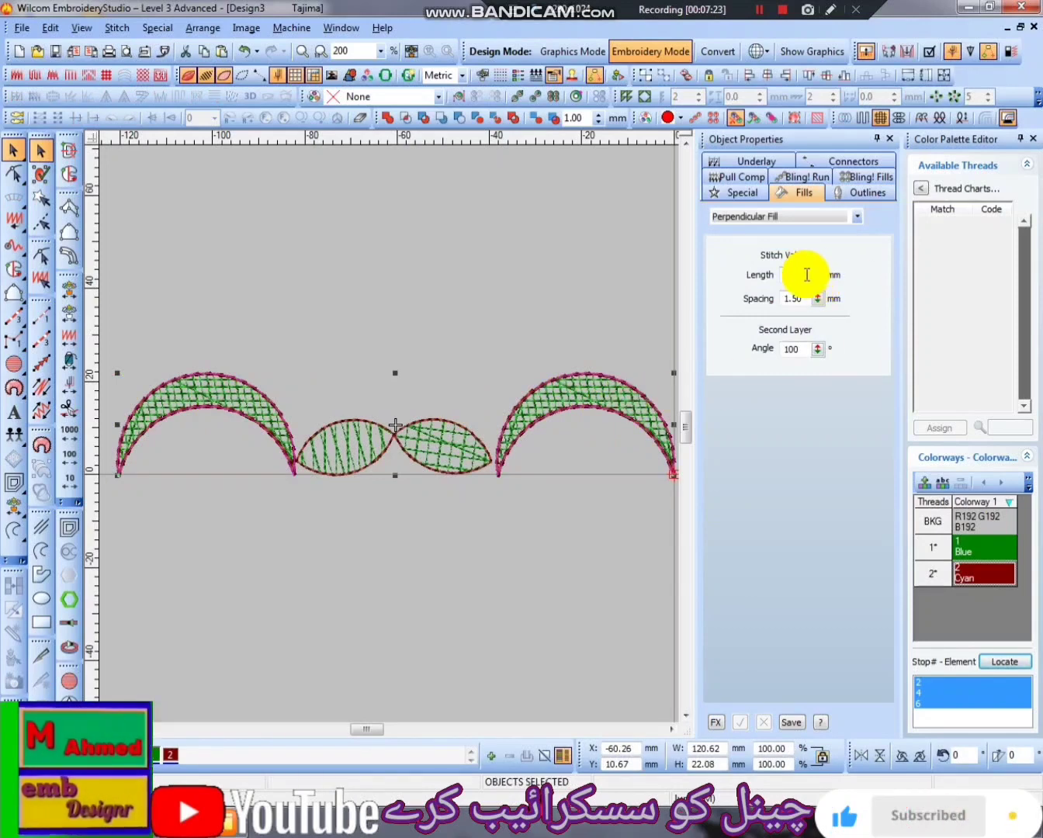
double_click(800, 299)
type("0.5")
key("Return")
key("z")
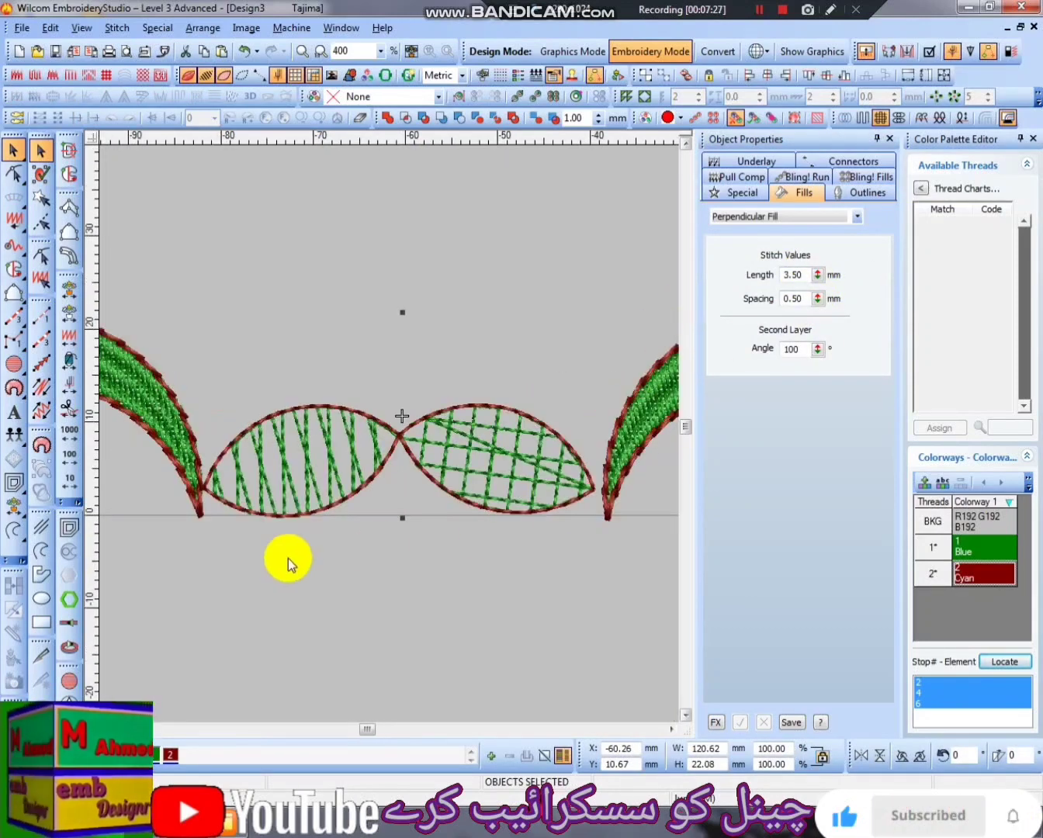
scroll(368, 525, "up", 2)
scroll(466, 546, "down", 3)
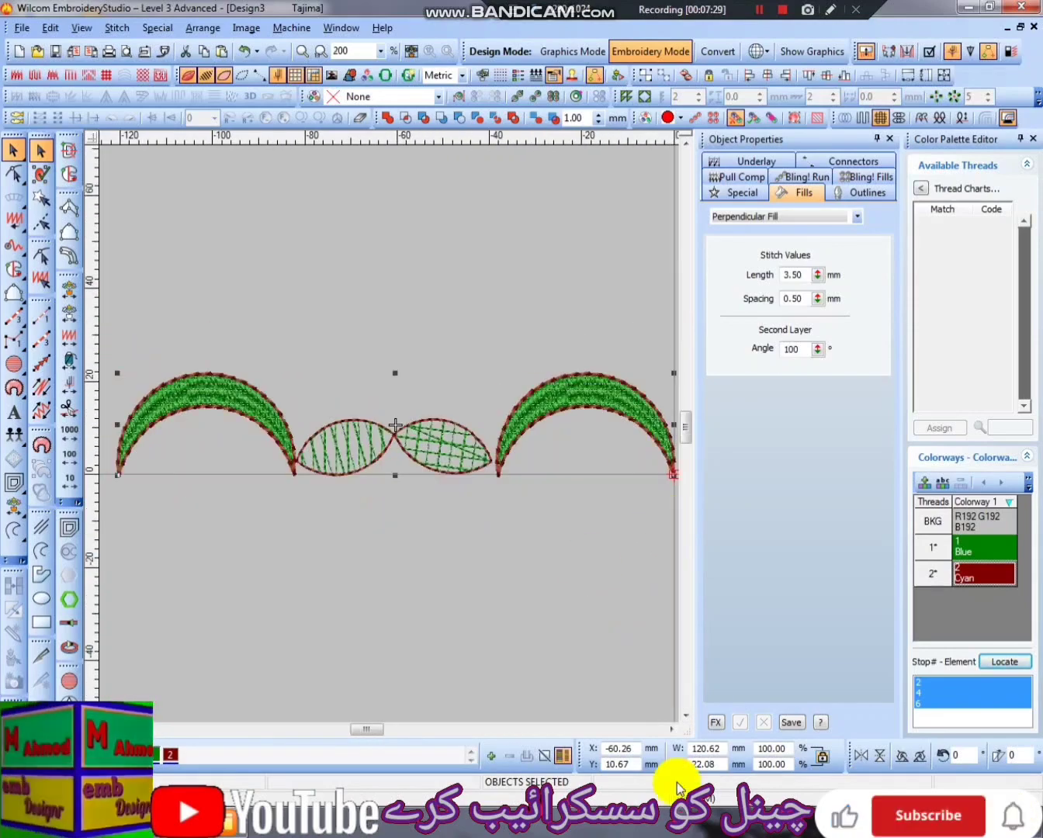
scroll(386, 481, "up", 3)
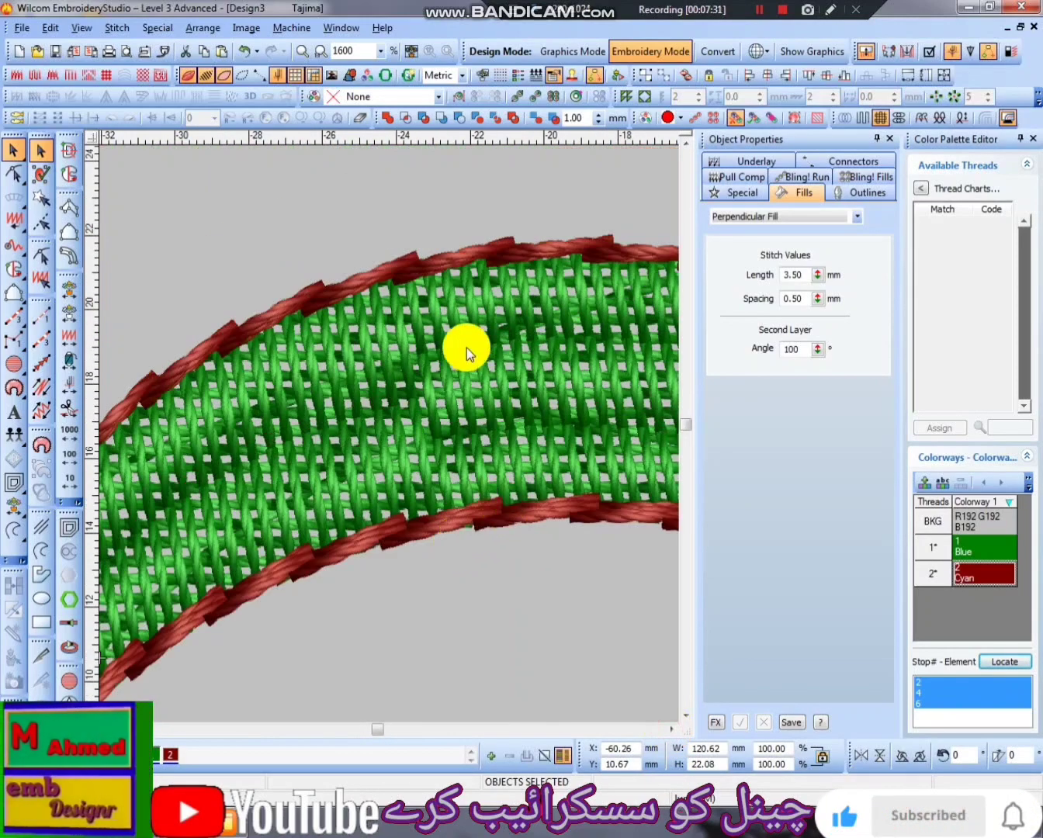
- Set the Perpendicular Fill spacing of both crescents to 0.85 mm
double_click(806, 299)
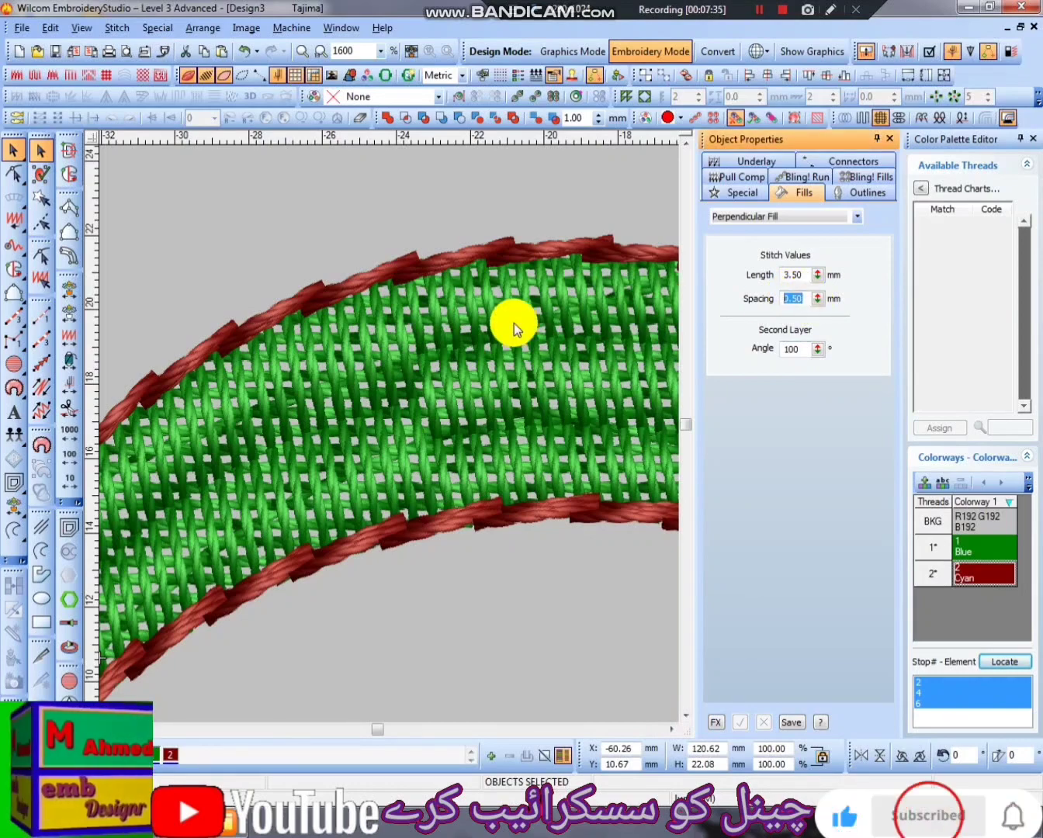
type(".85")
key("Return")
- Examine the lattice stitching along the right crescent up close and return to the overall design
scroll(513, 323, "up", 2)
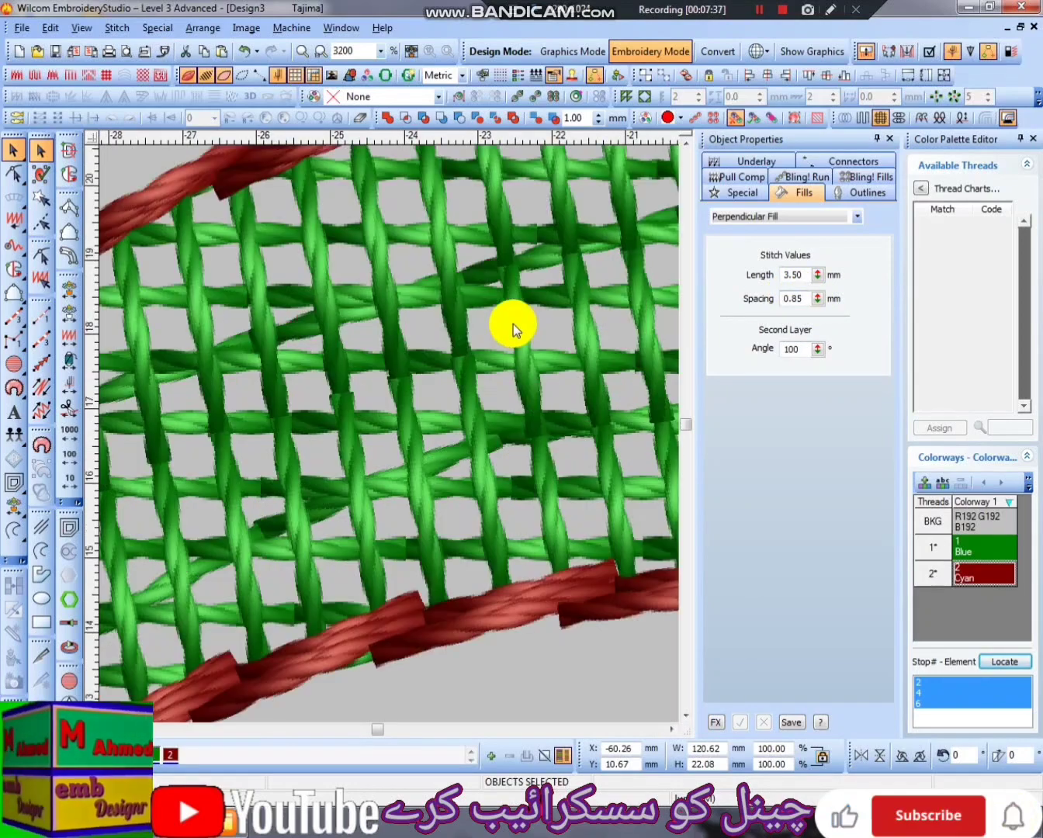
scroll(416, 541, "down", 2)
scroll(585, 636, "down", 1)
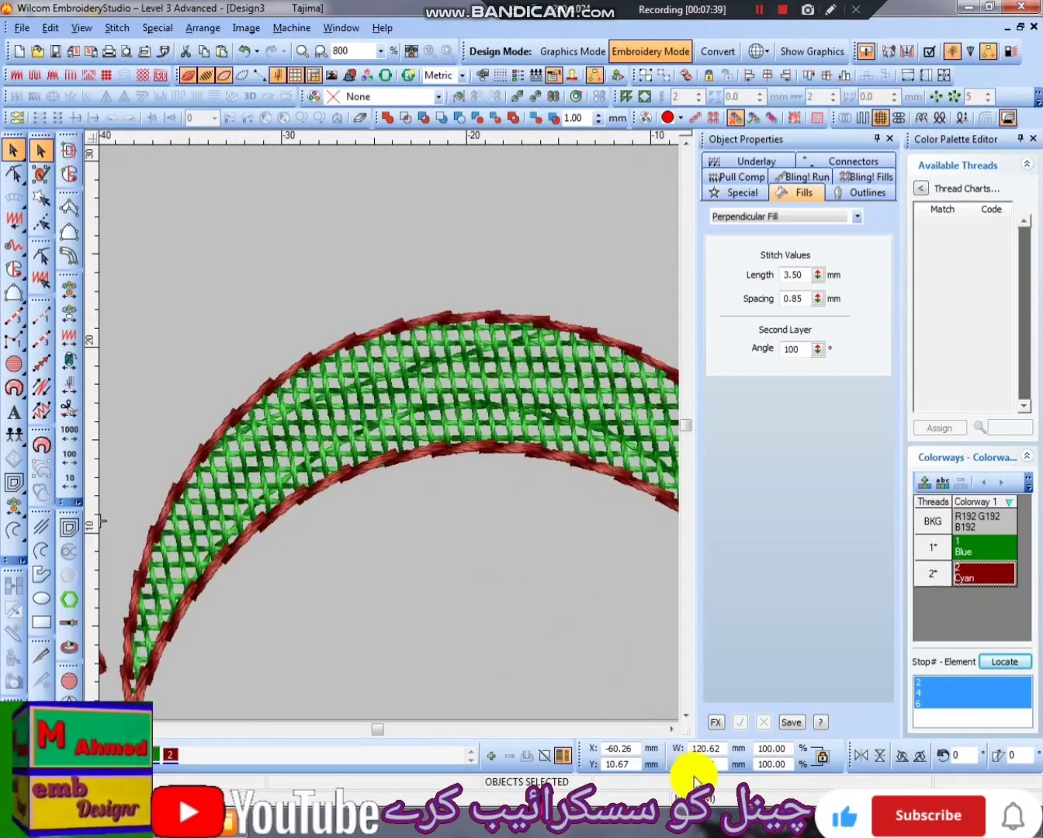
left_click(673, 729)
left_click(674, 729)
left_click(674, 729)
scroll(348, 478, "up", 1)
scroll(350, 503, "up", 2)
scroll(386, 514, "down", 2)
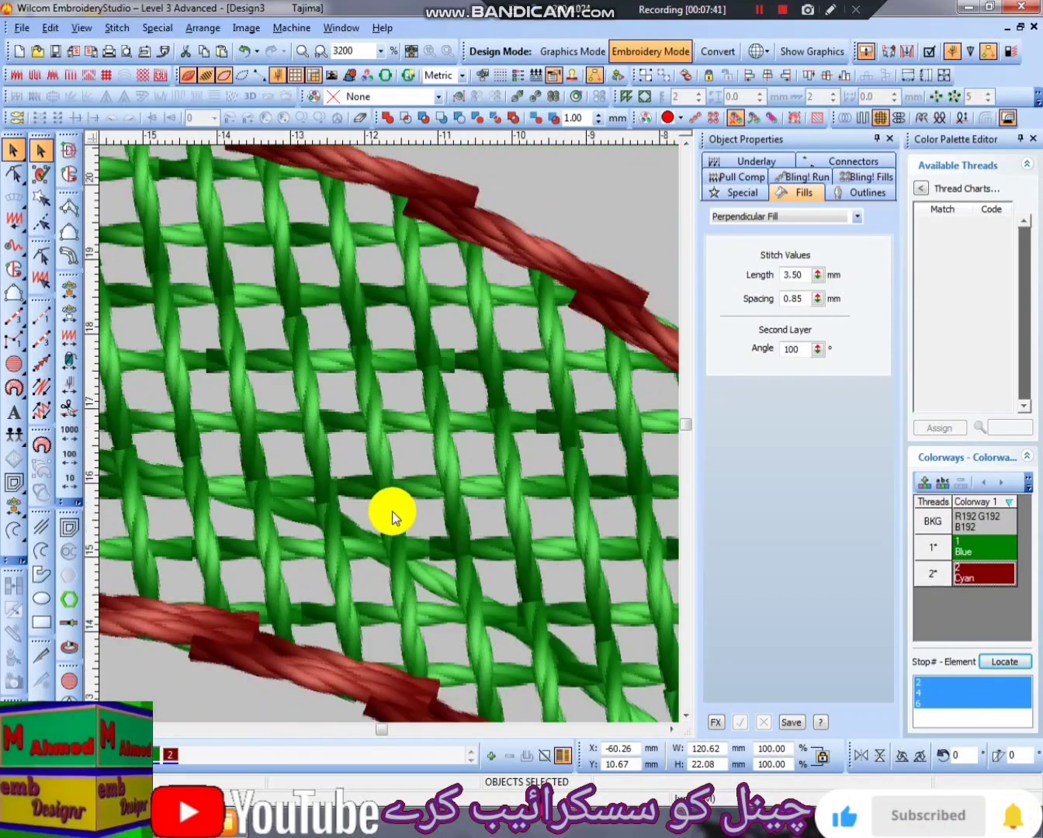
key("Escape")
scroll(415, 402, "up", 2)
scroll(412, 472, "down", 3)
scroll(475, 462, "up", 1)
scroll(475, 462, "up", 1)
scroll(475, 463, "down", 2)
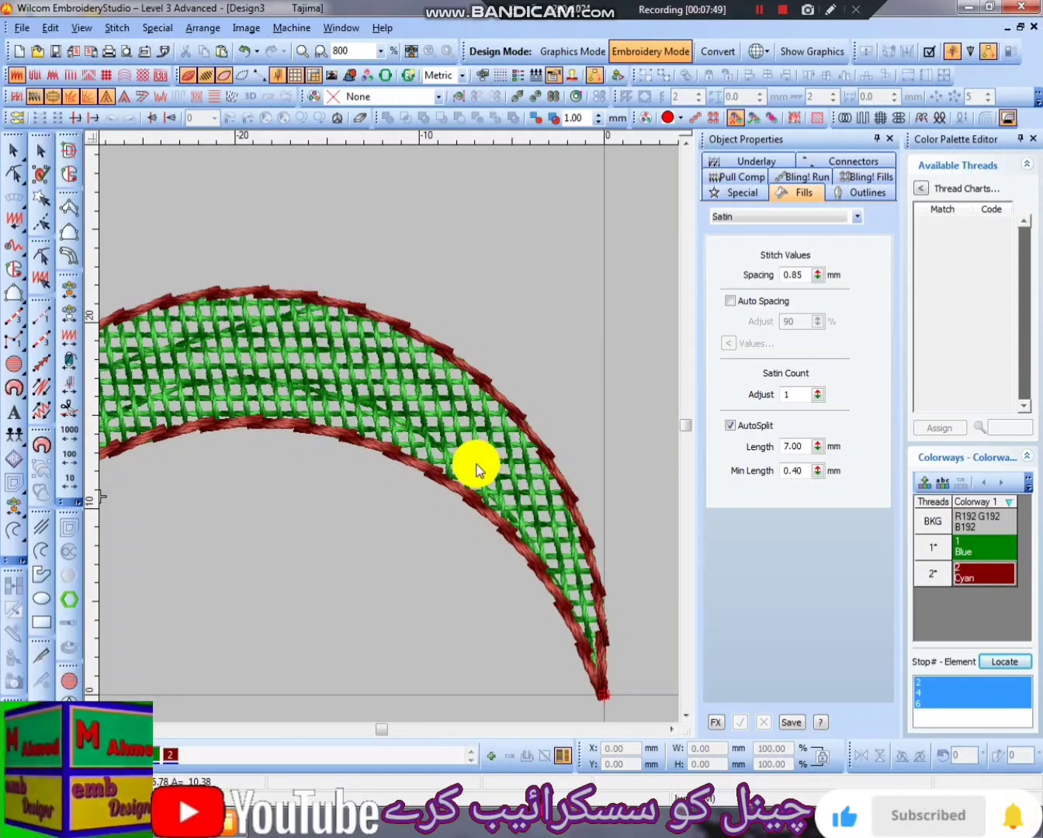
scroll(164, 450, "down", 2)
scroll(163, 450, "up", 1)
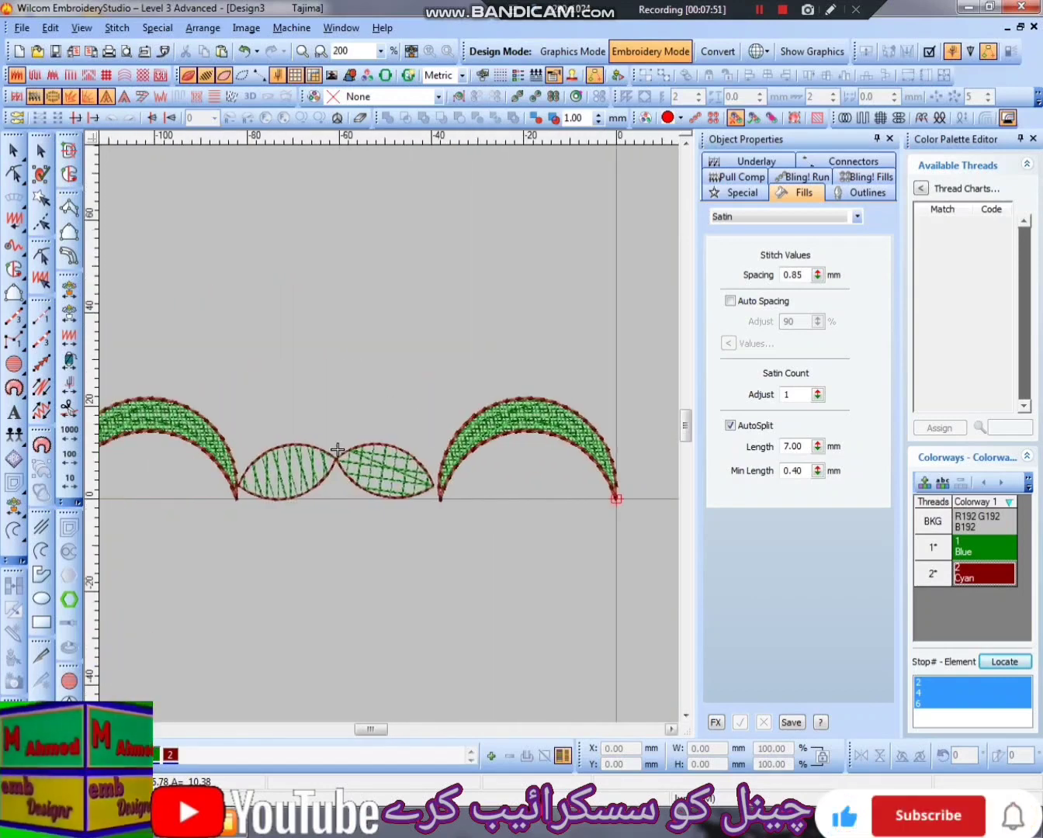
- Set the Perpendicular Fill spacing of the grouped leaves to 0.65 mm
left_click(438, 504)
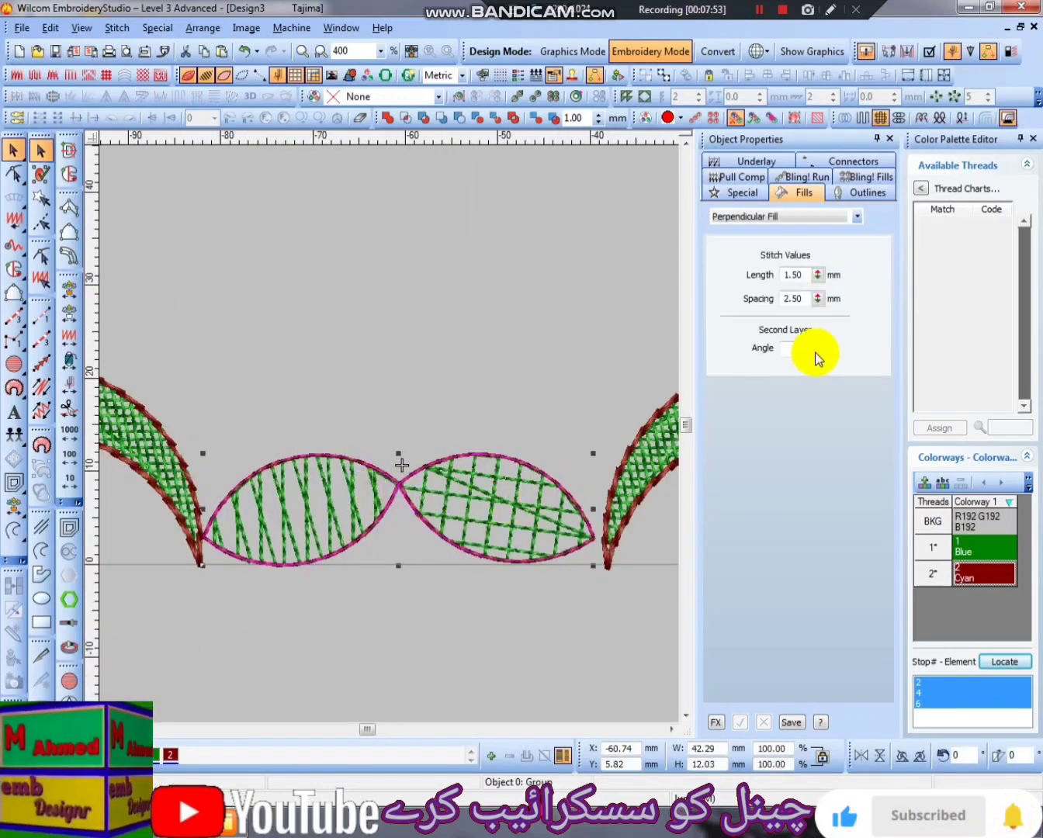
double_click(806, 298)
type(".")
key("Return")
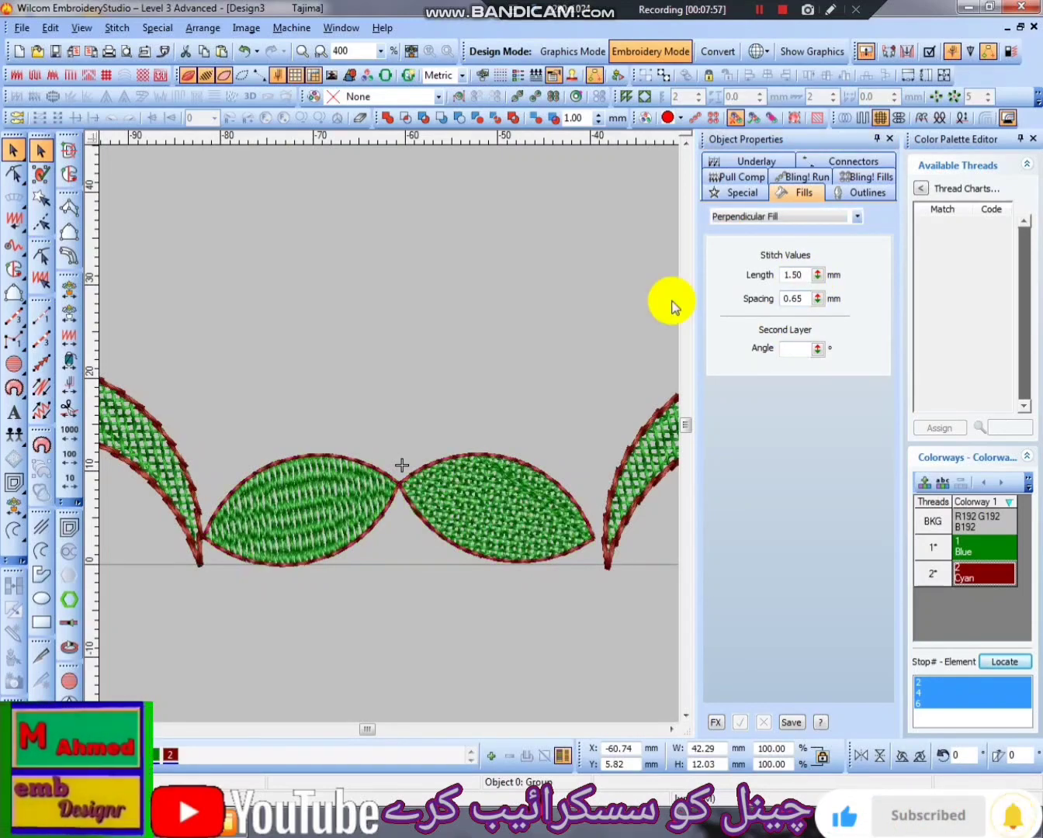
- Examine the fill stitching of both leaves up close, from their shared tip to the right leaf
scroll(568, 378, "up", 1)
scroll(385, 534, "up", 1)
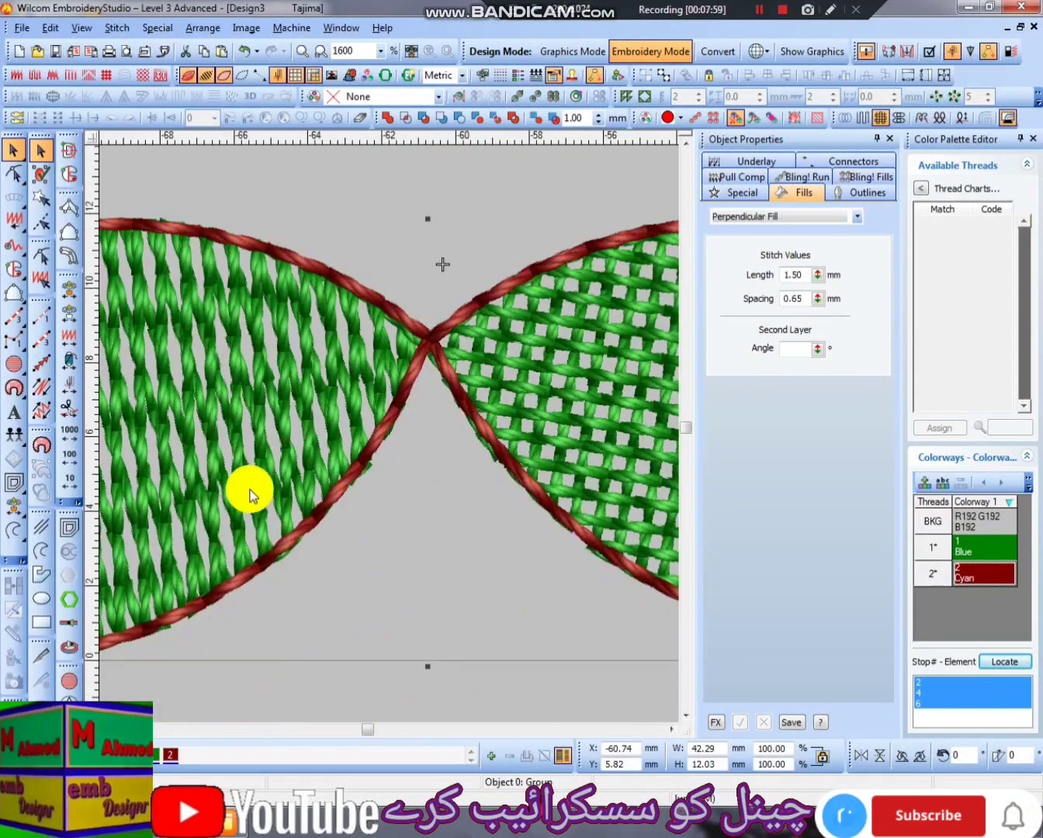
scroll(219, 336, "down", 1)
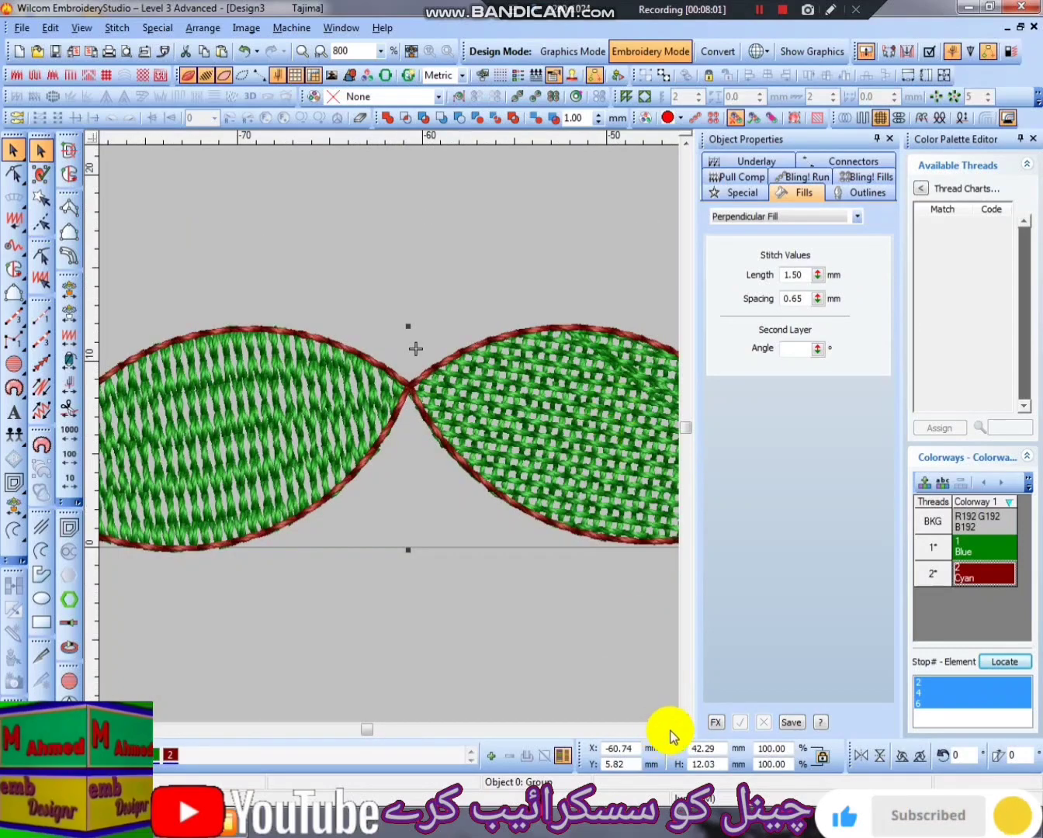
left_click(672, 730)
scroll(459, 581, "up", 1)
scroll(373, 426, "up", 1)
scroll(372, 429, "down", 2)
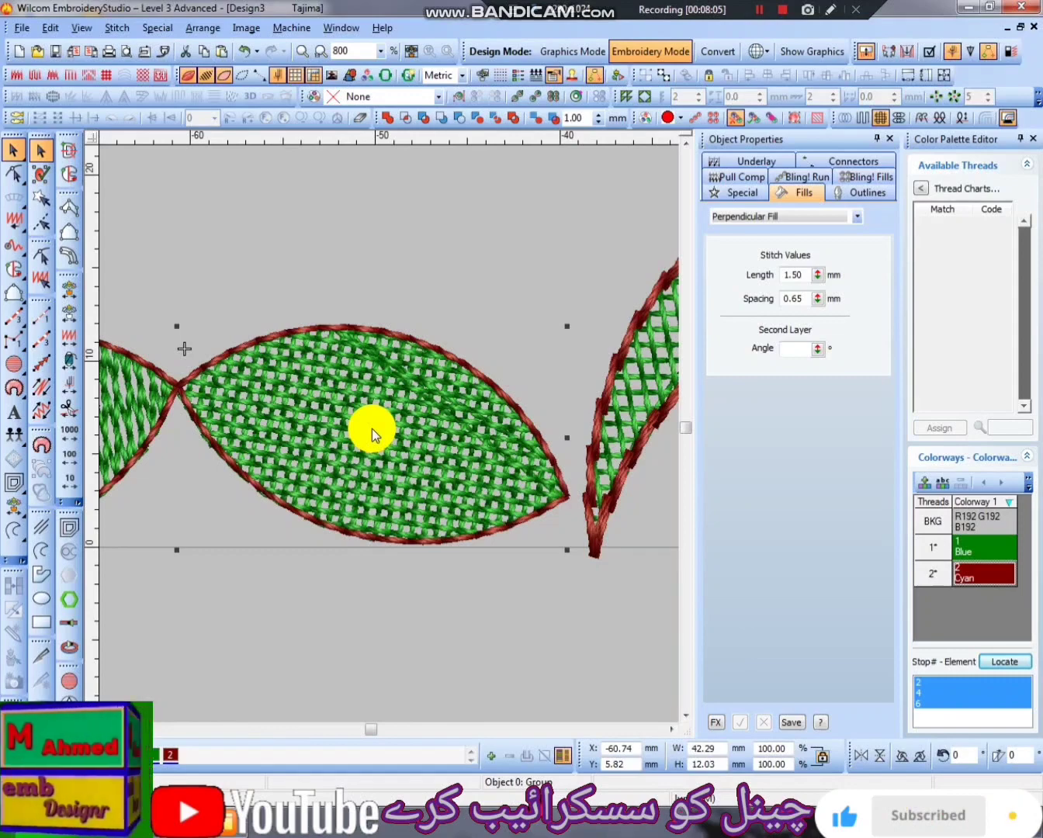
- Move the left crescent slightly away from the leaves so a small gap separates them
scroll(403, 432, "down", 2)
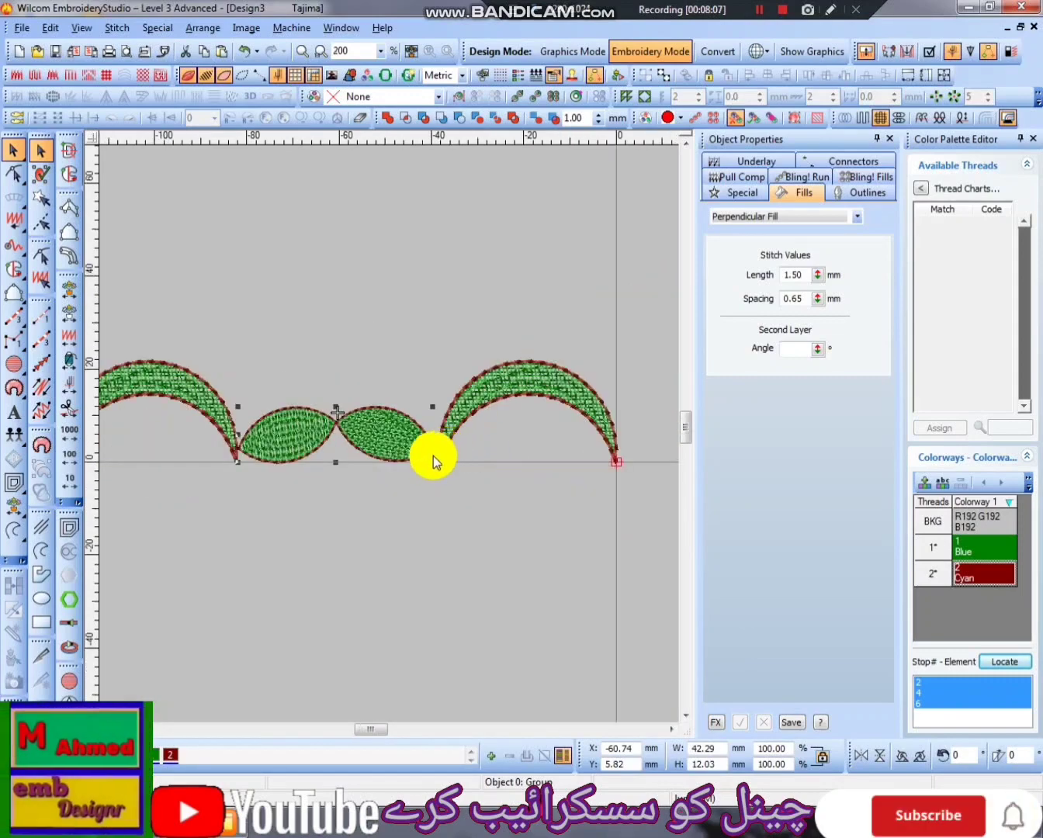
left_click(234, 431)
left_click(216, 415)
left_click_drag(266, 299, 256, 467)
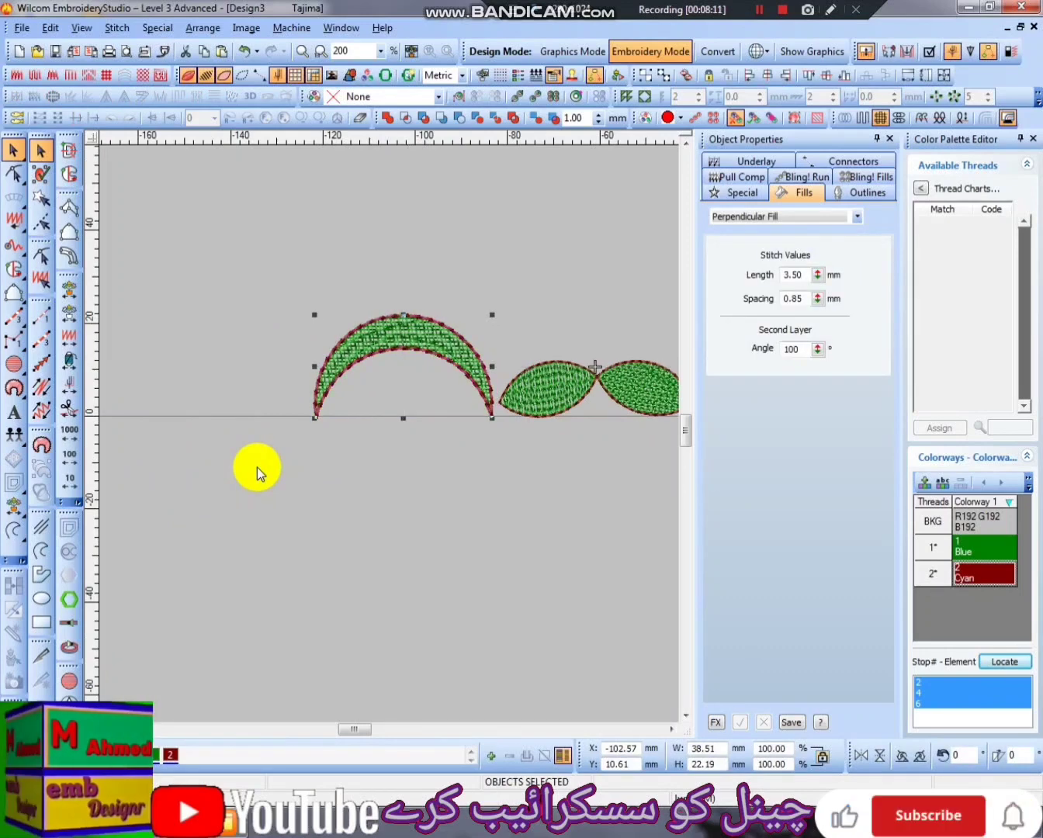
left_click(257, 467)
- Duplicate the grouped leaves above the border, ungroup the copy, and delete its right leaf and outline
left_click(536, 385)
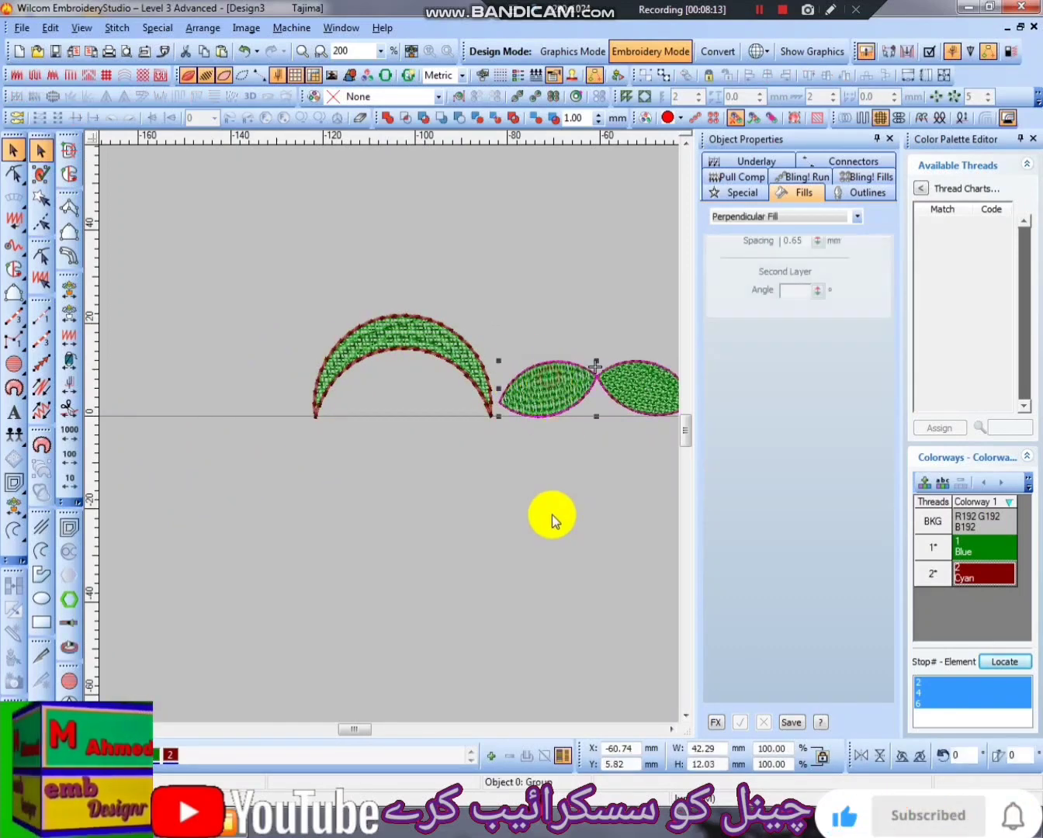
key("ctrl+d")
key("ctrl+u")
left_click_drag(570, 237, 598, 509)
key("Delete")
left_click(408, 396)
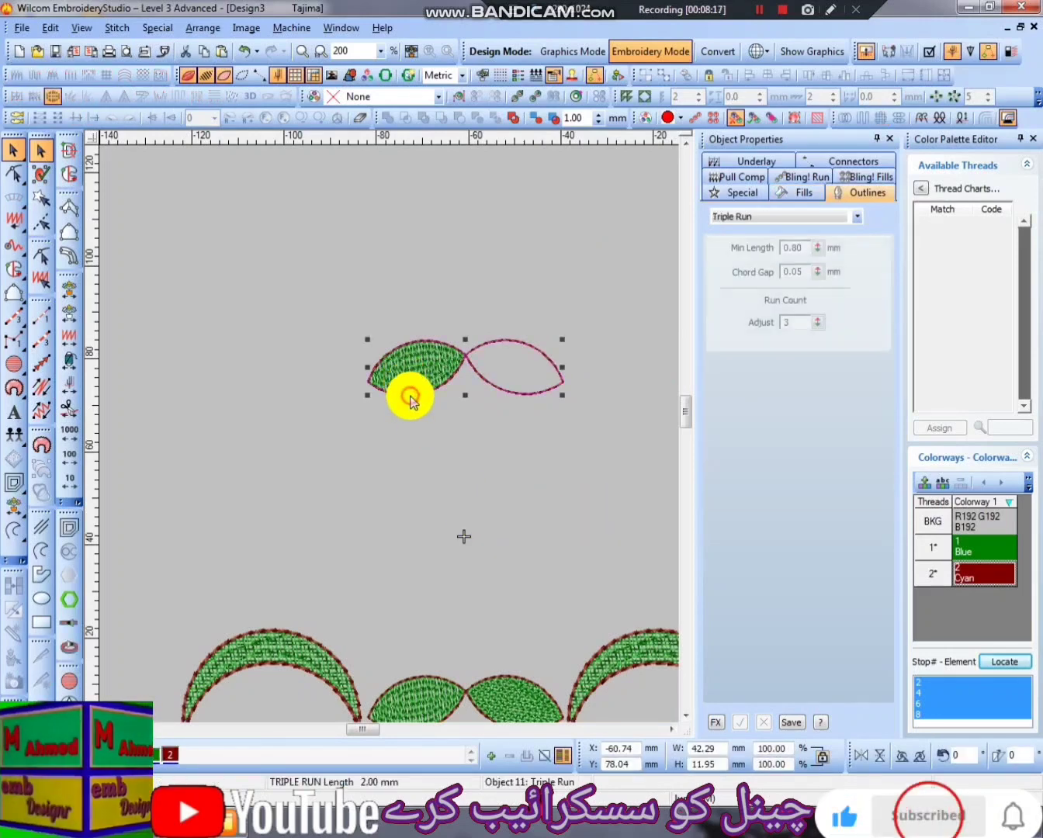
key("Delete")
left_click(435, 376)
- Change the remaining leaf copy to a Satin fill with a stitch angle of about 110°
key("z")
key("z")
scroll(449, 596, "up", 2)
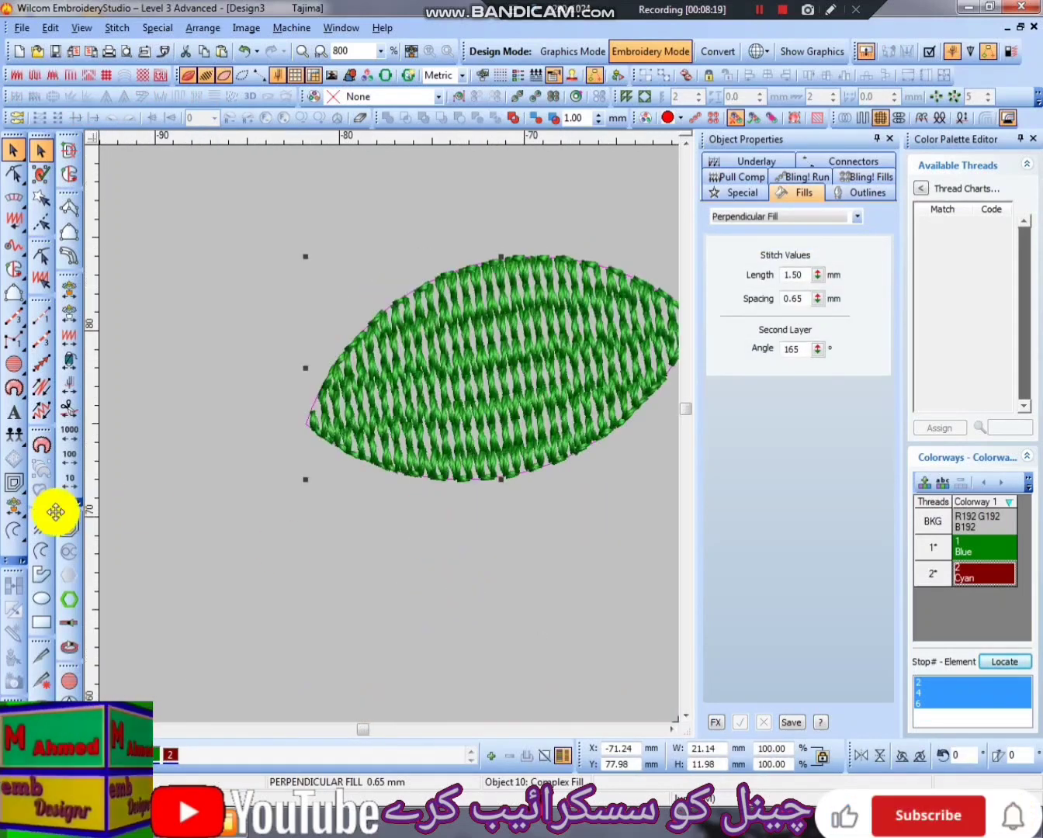
left_click(43, 701)
left_click(449, 226)
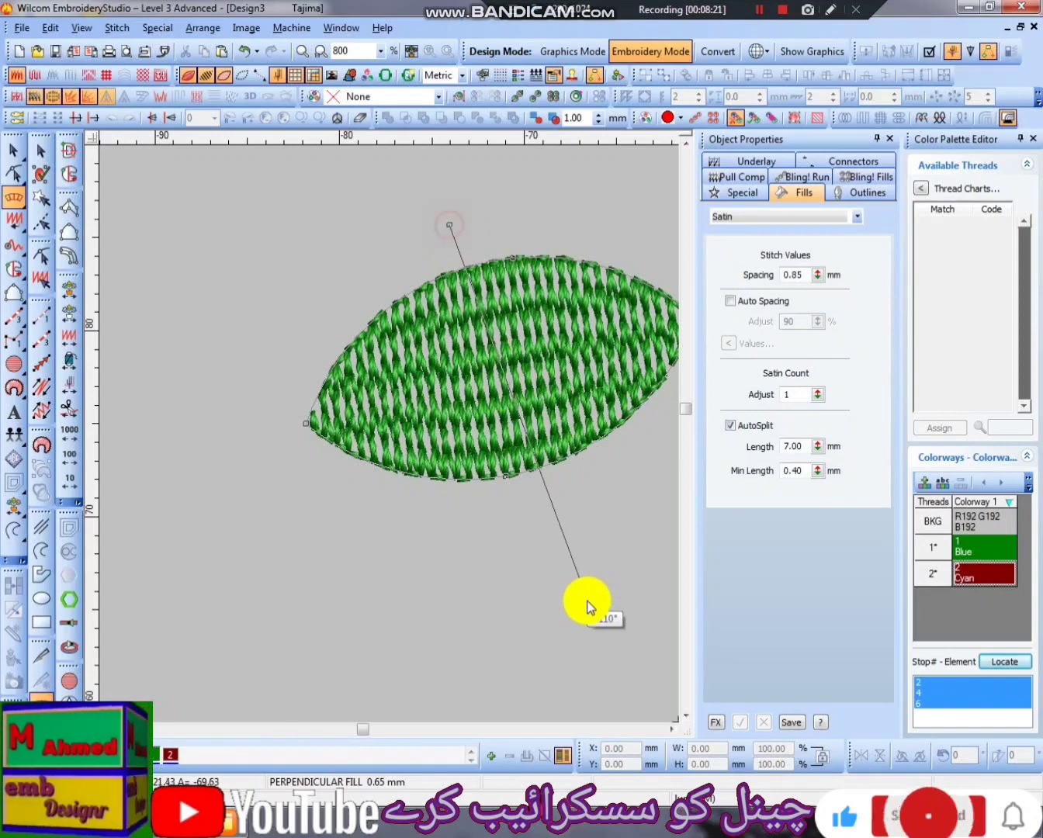
left_click(588, 618)
key("Return")
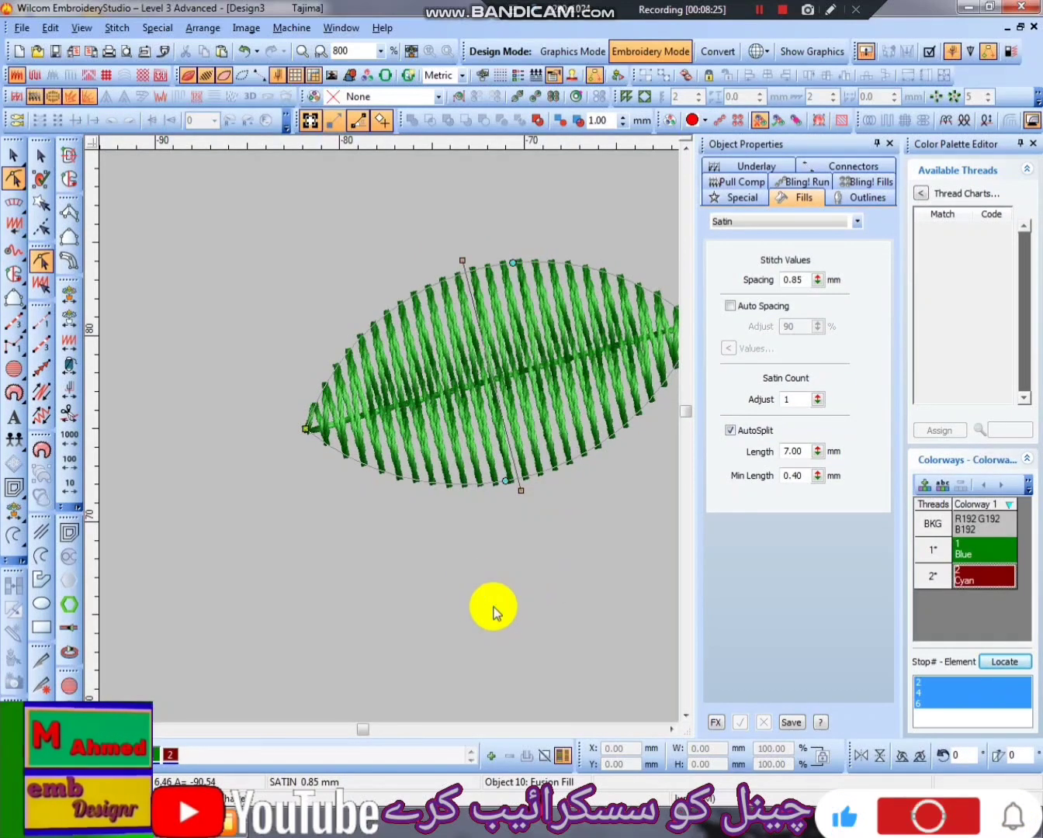
key("shift+z")
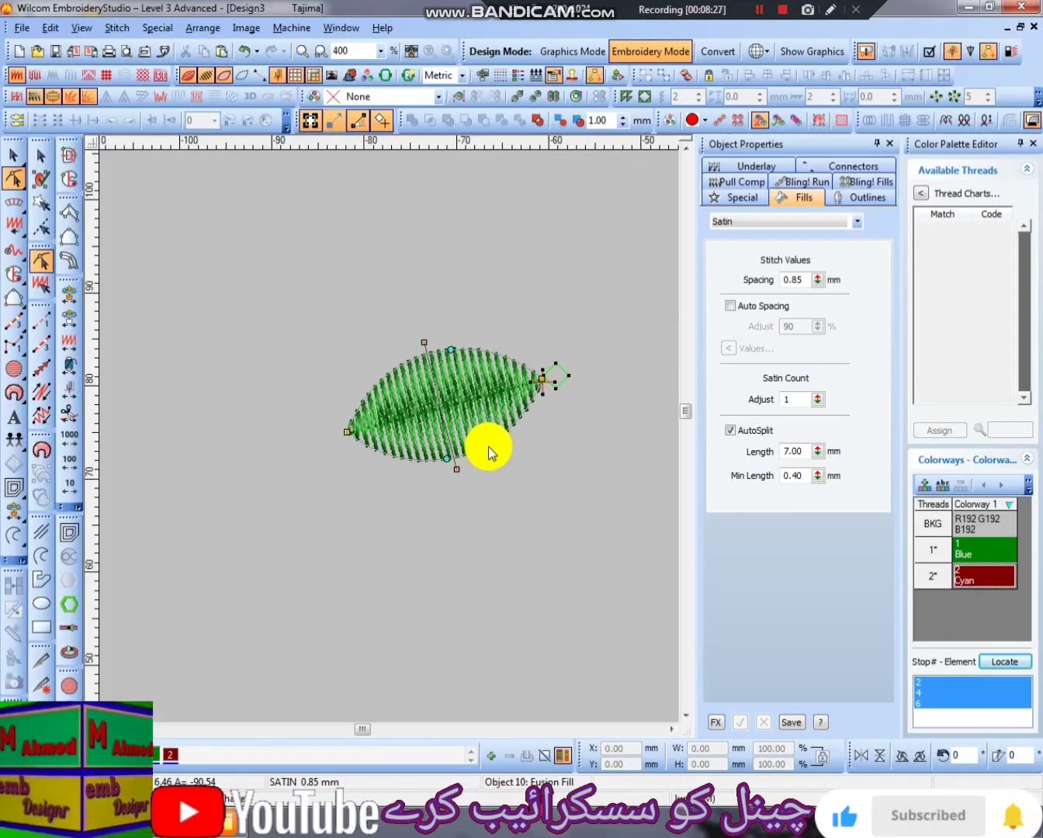
left_click(466, 484)
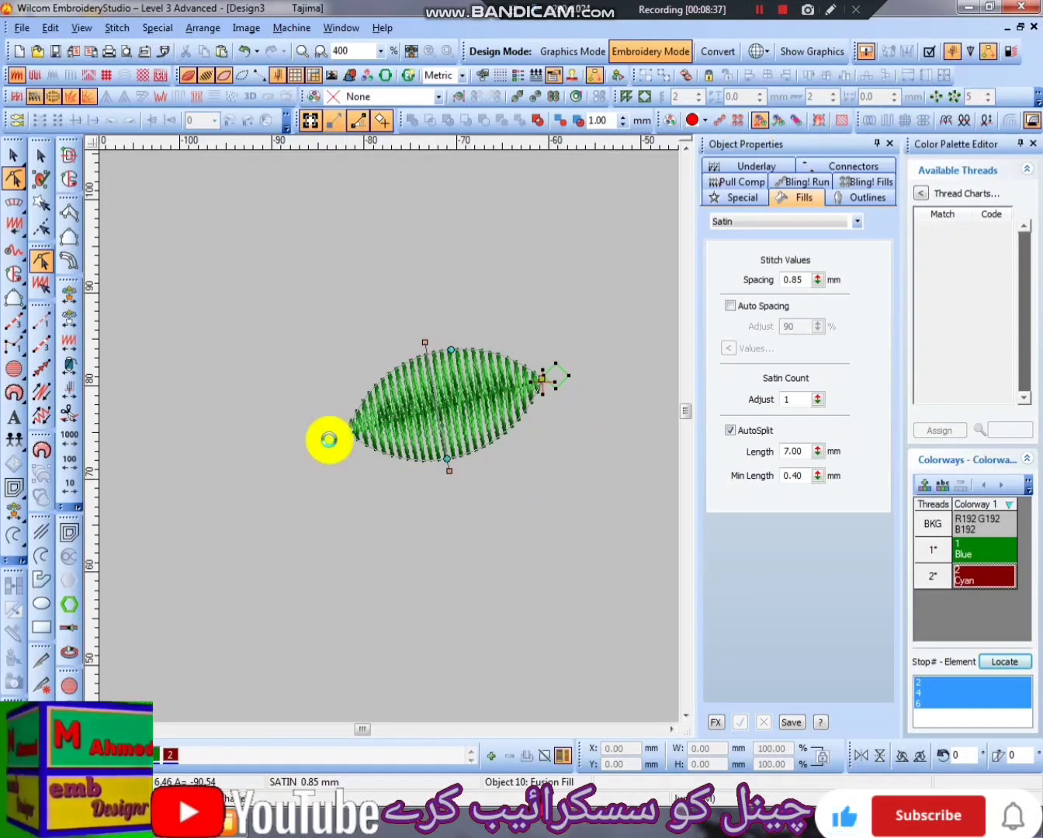
- Undo the Satin test and clear the leaf copy from above the border
scroll(544, 441, "down", 2)
key("ctrl+z")
key("ctrl+z")
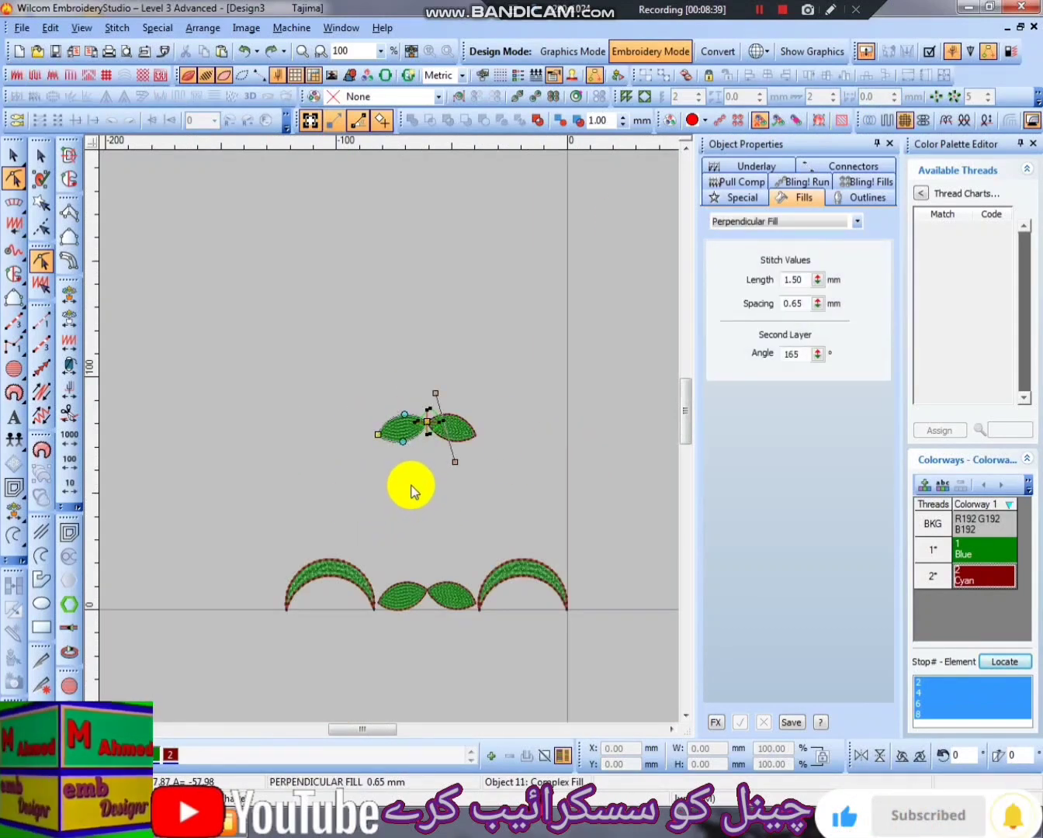
key("ctrl+y")
key("ctrl+y")
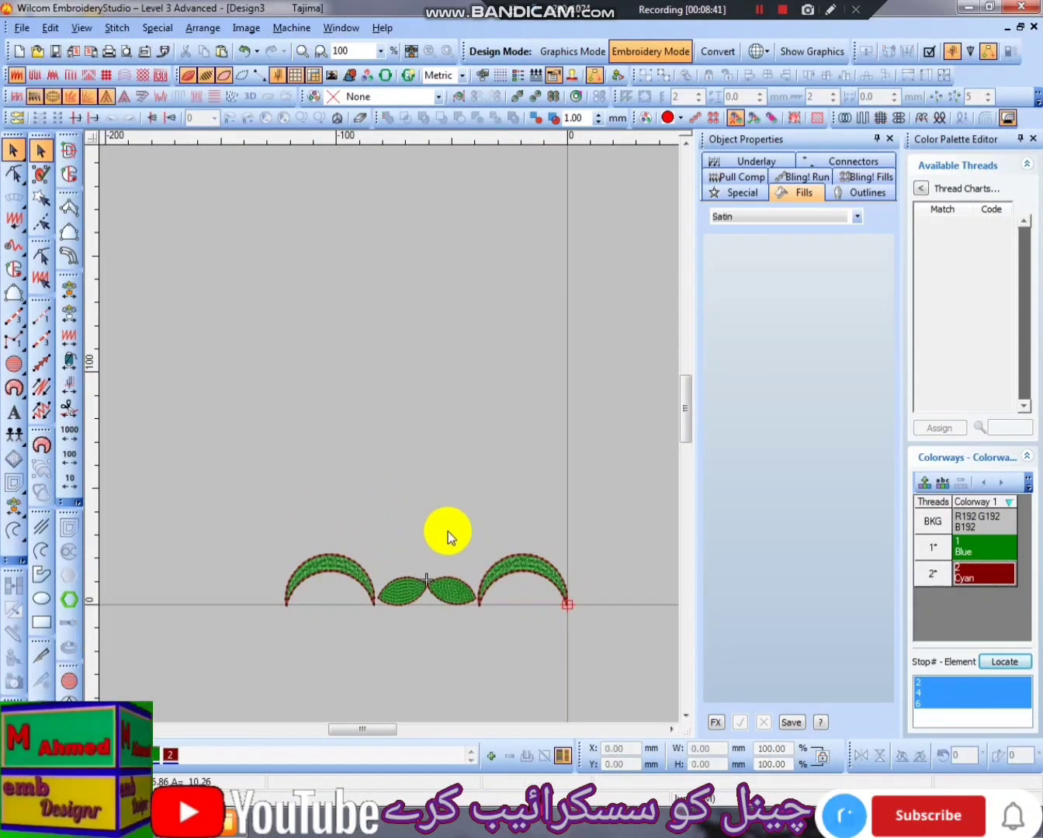
- Draw a horizontal Complex Fill rectangle about 135 mm wide and 21 mm high above the crescents and leaves
left_click(69, 174)
left_click(257, 488)
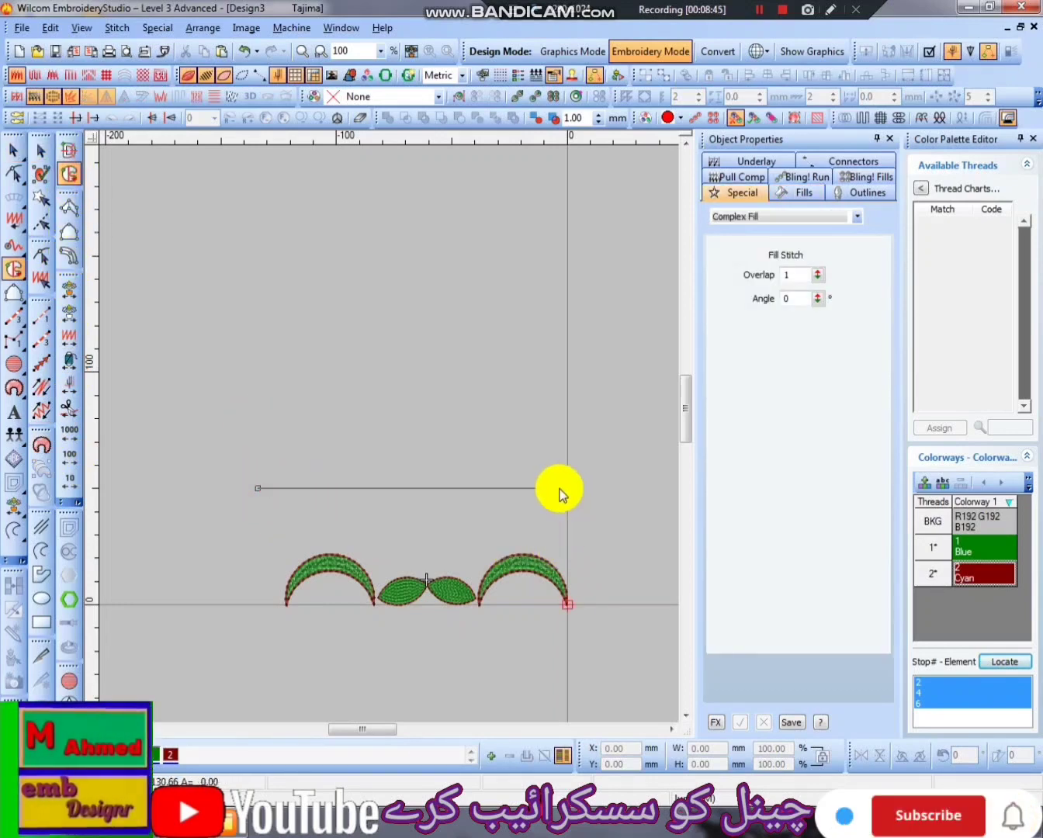
left_click(567, 488)
left_click(567, 537)
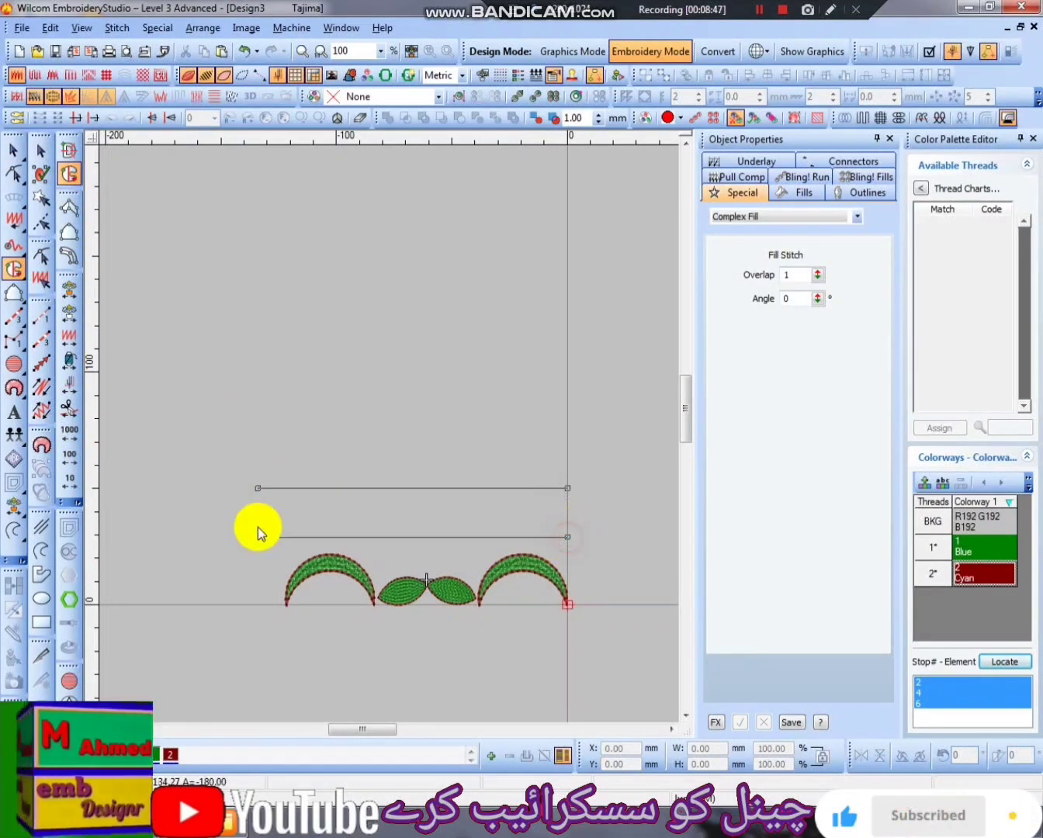
left_click(257, 530)
key("Return")
key("Return")
key("z")
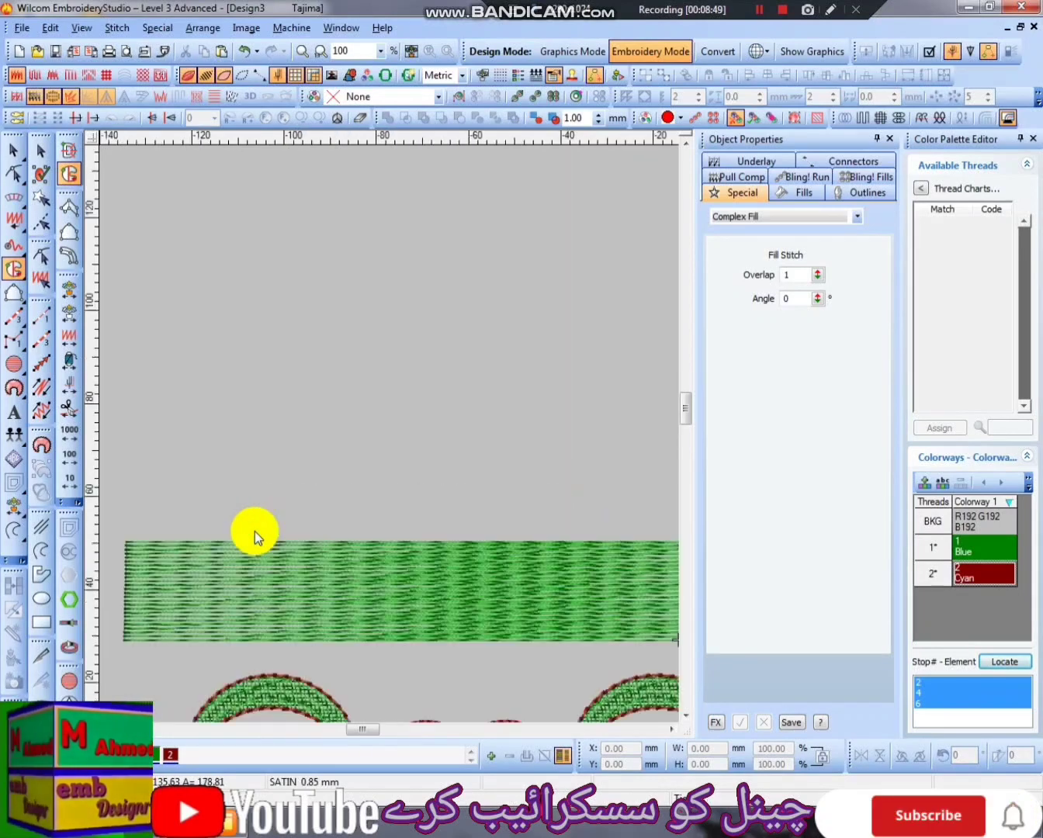
key("Escape")
- Apply Perpendicular Fill to the rectangle with length 1.00 mm, spacing 1.00 mm and second layer angle 165°
left_click(444, 623)
left_click(884, 123)
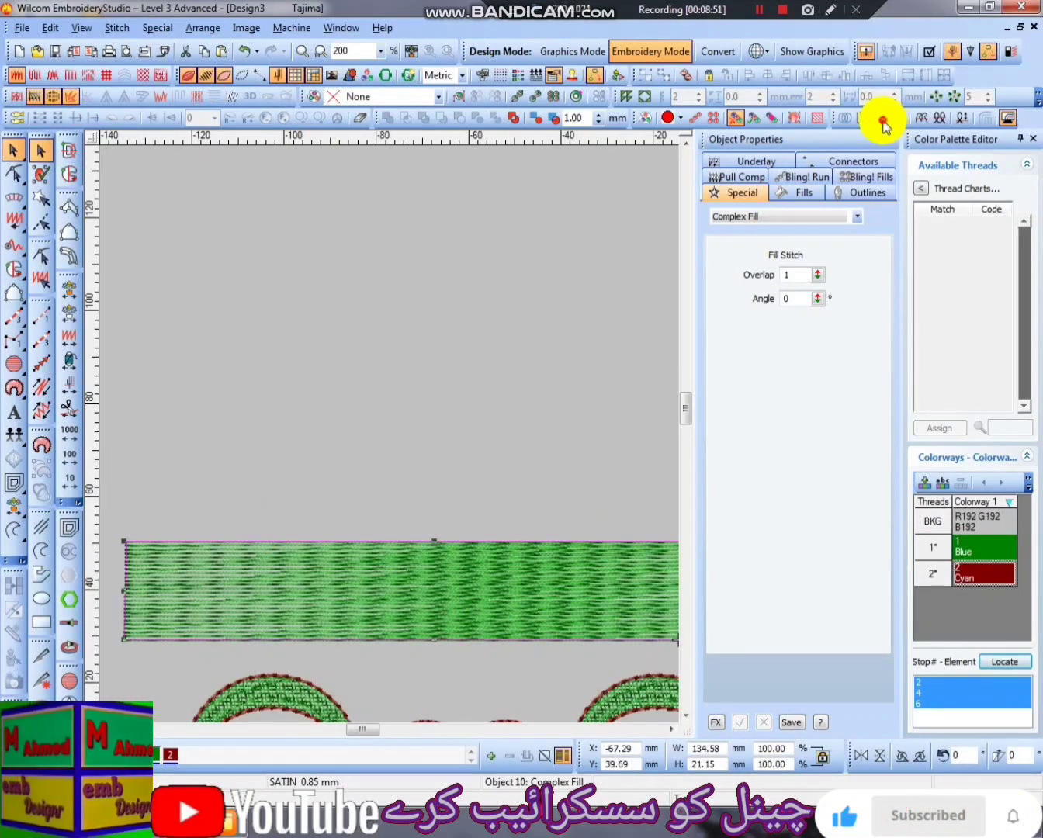
double_click(807, 276)
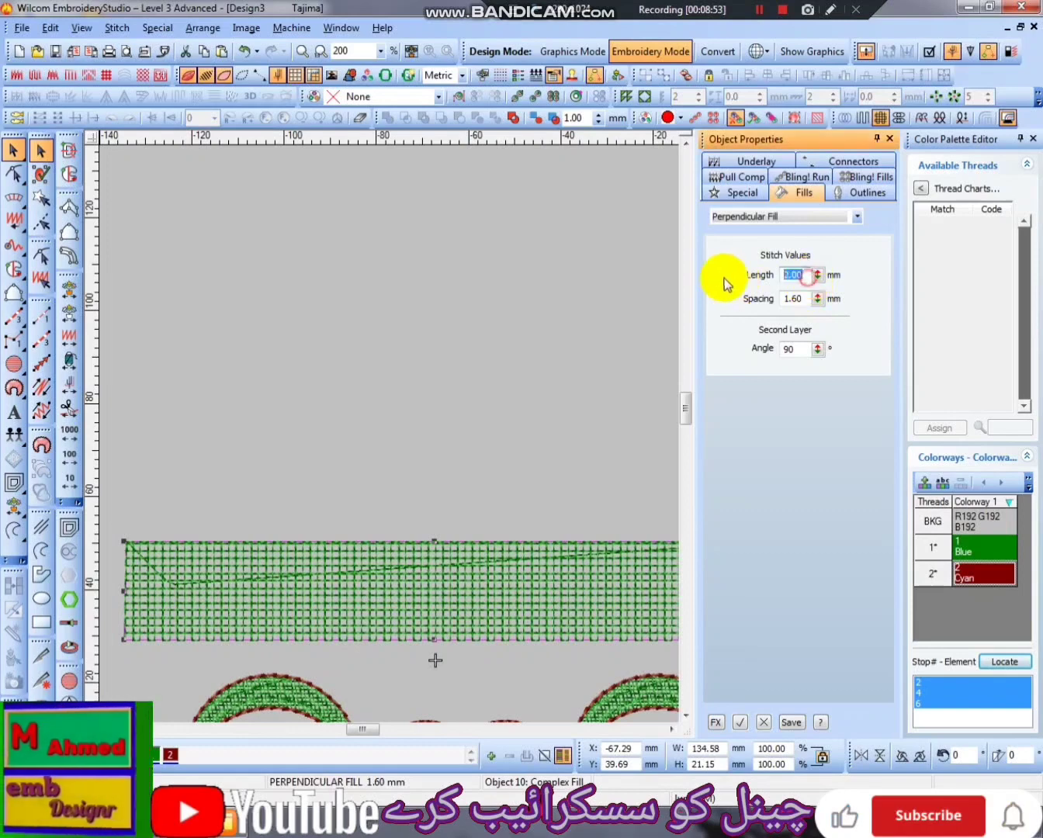
type("1")
key("Tab")
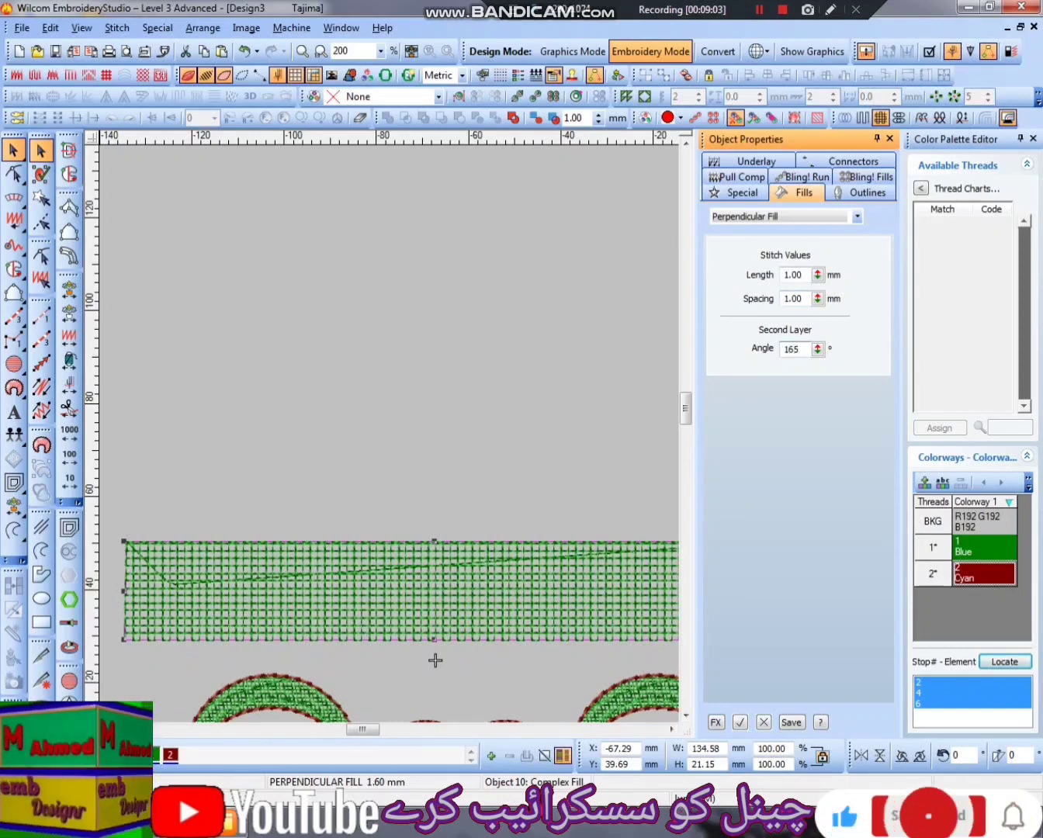
key("Return")
- Set the rectangle's Perpendicular Fill stitch length to 2.50 mm and check the stitching
scroll(419, 533, "up", 3)
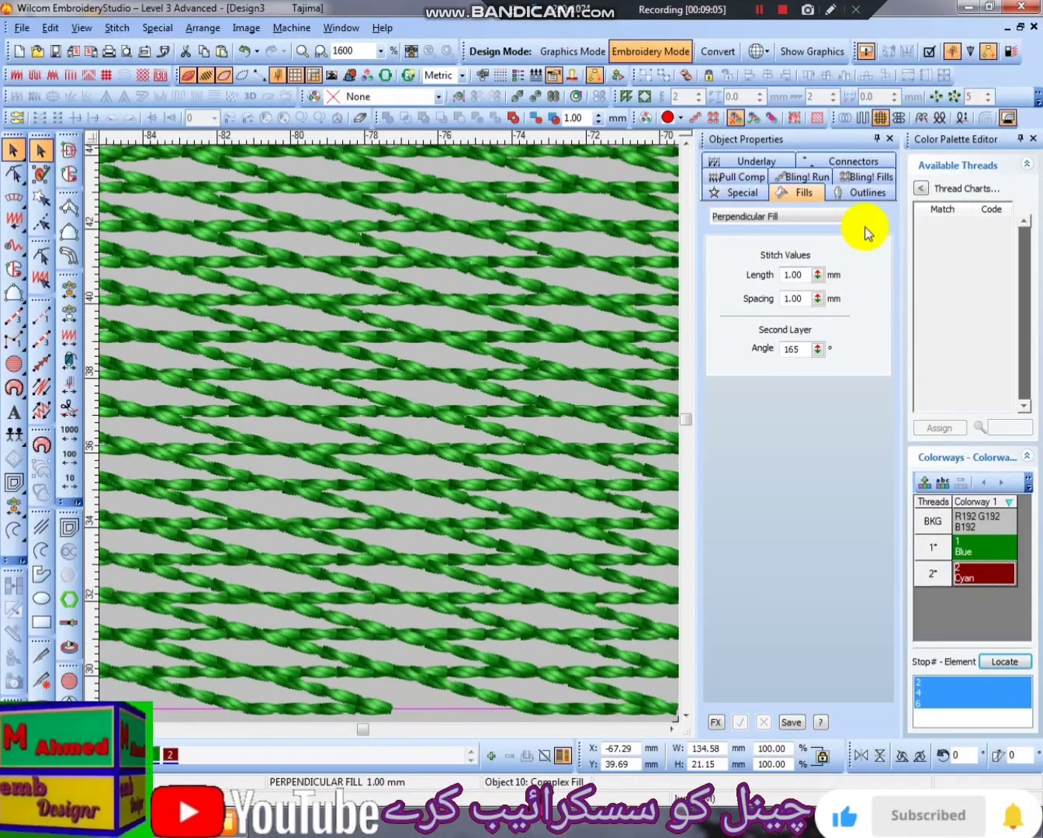
double_click(791, 274)
type("2.55")
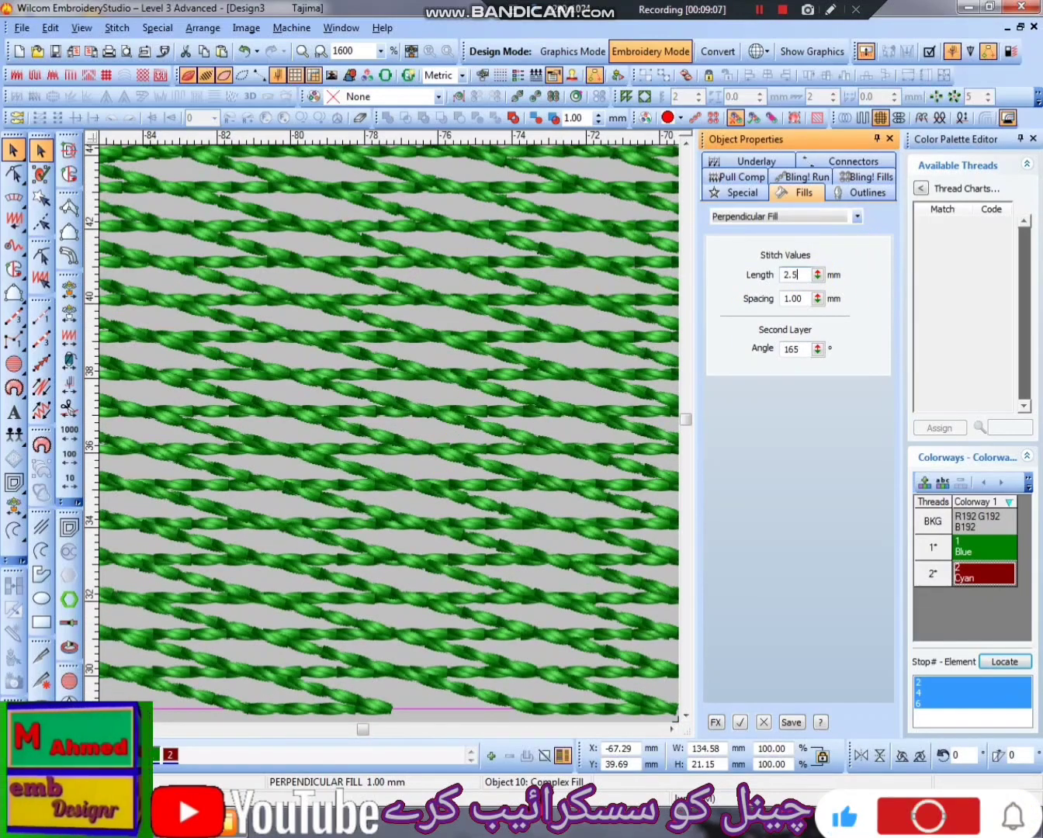
key("Return")
scroll(571, 280, "down", 3)
key("Escape")
left_click(471, 432)
scroll(458, 448, "up", 1)
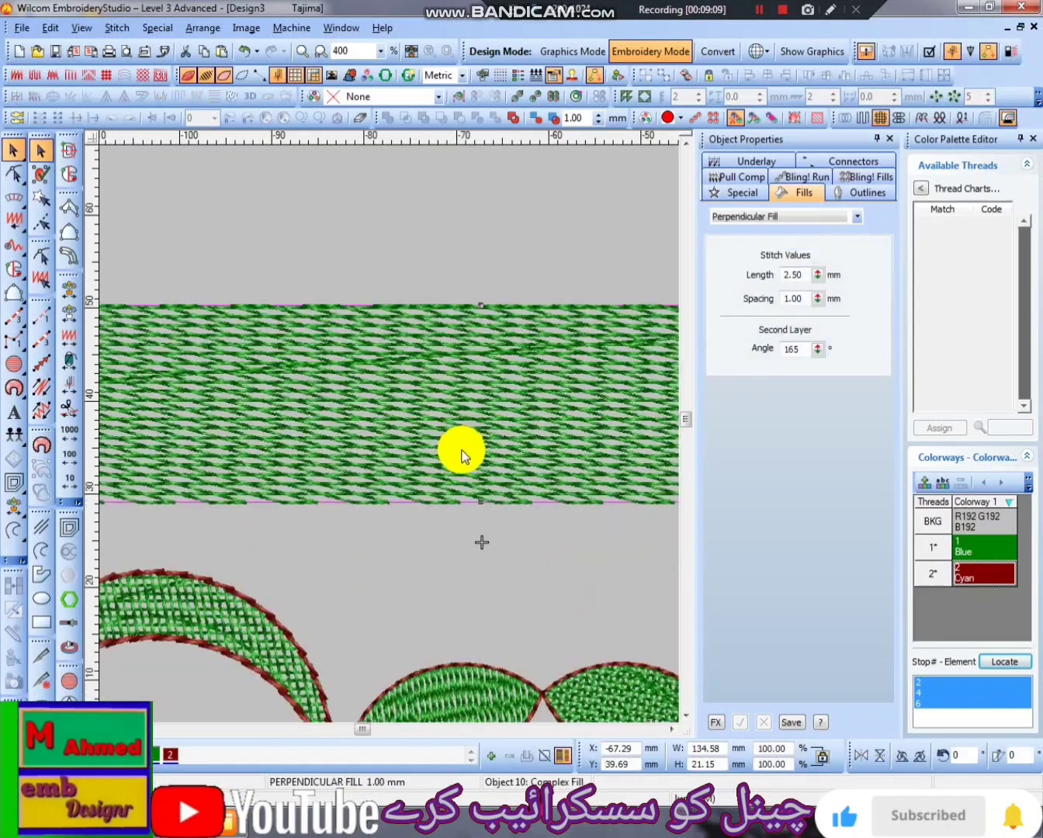
- Resize the rectangle into a narrower band about 108 mm wide and 9 mm high
scroll(467, 469, "down", 2)
scroll(432, 479, "up", 1)
left_click_drag(434, 468, 494, 479)
scroll(544, 470, "down", 1)
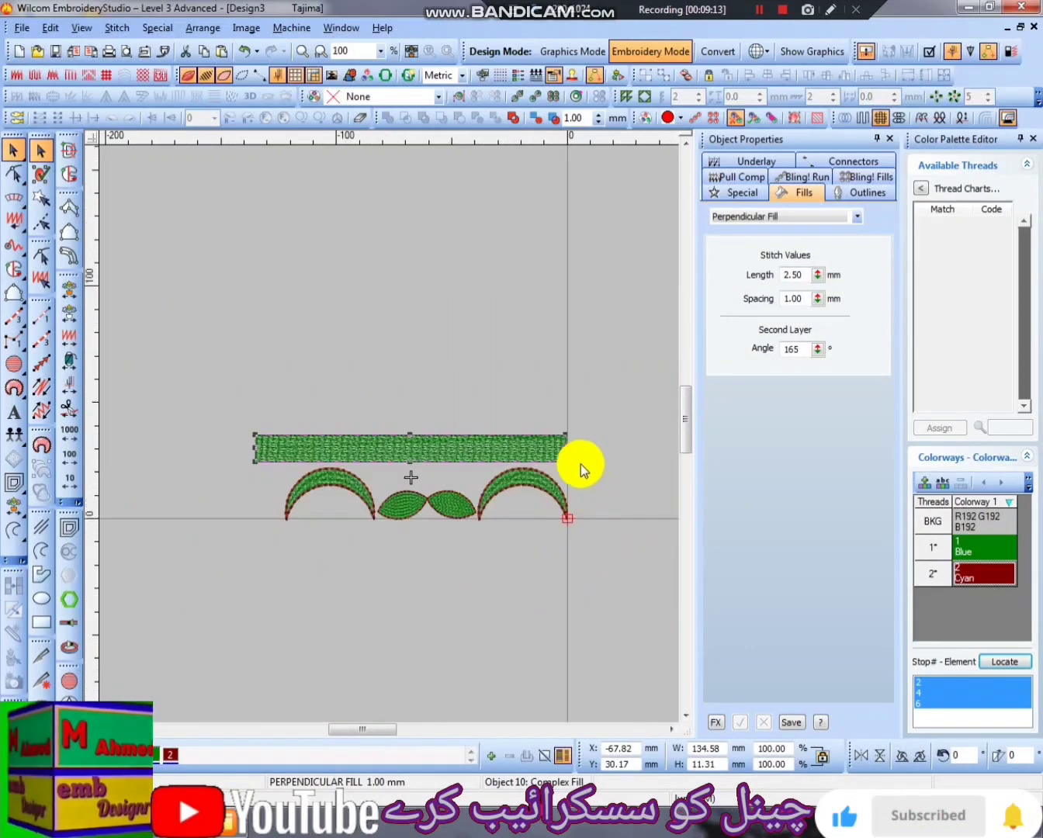
left_click_drag(565, 448, 504, 449)
scroll(470, 478, "up", 1)
scroll(484, 541, "up", 1)
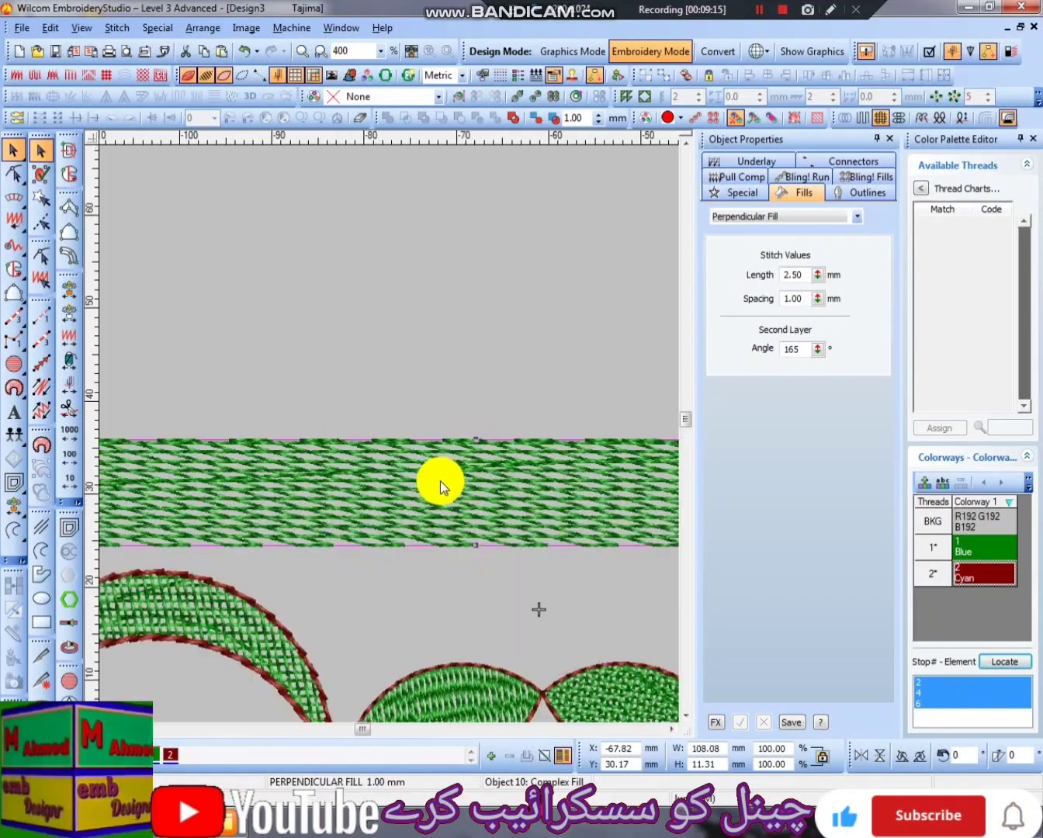
scroll(474, 545, "up", 1)
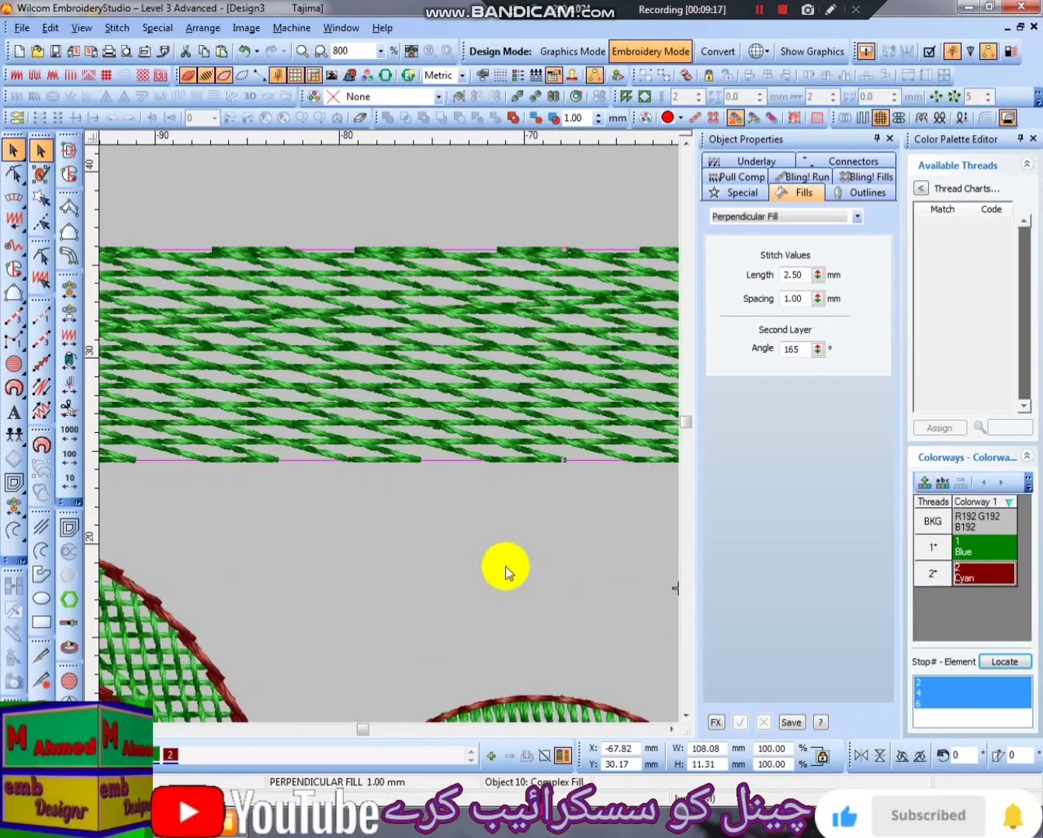
left_click_drag(561, 464, 564, 438)
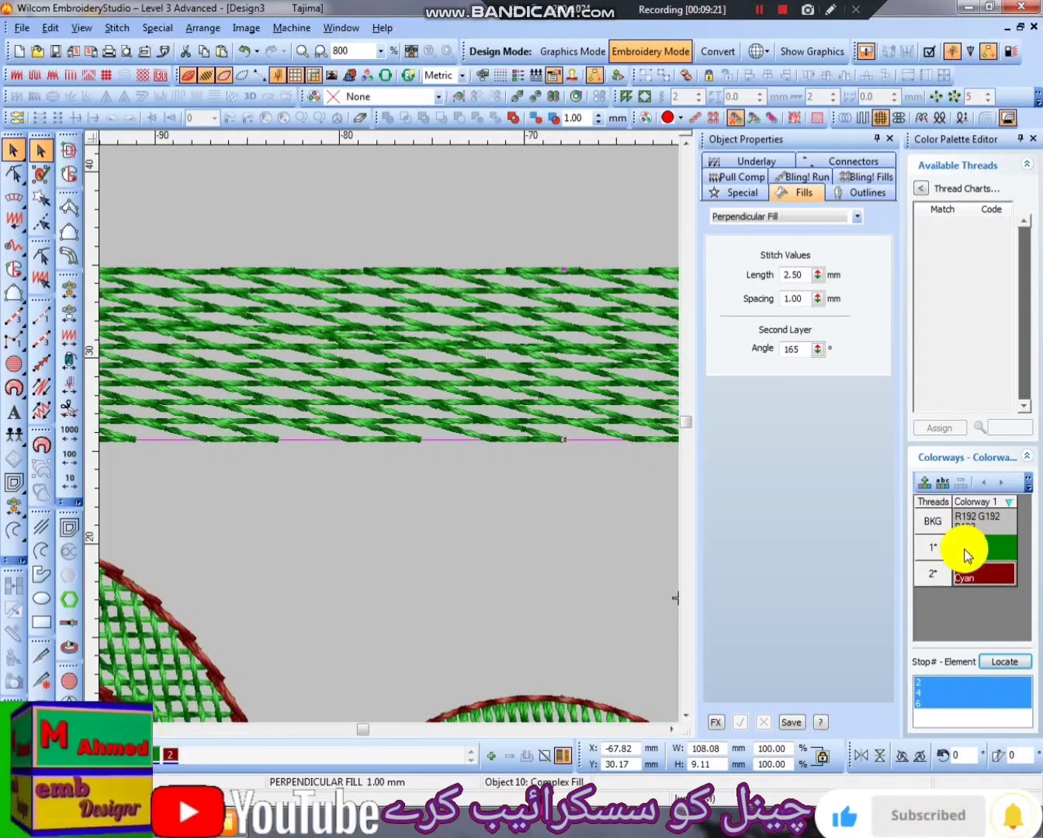
- Assign thread 3 to the band and change that thread's color to orange
left_click(494, 757)
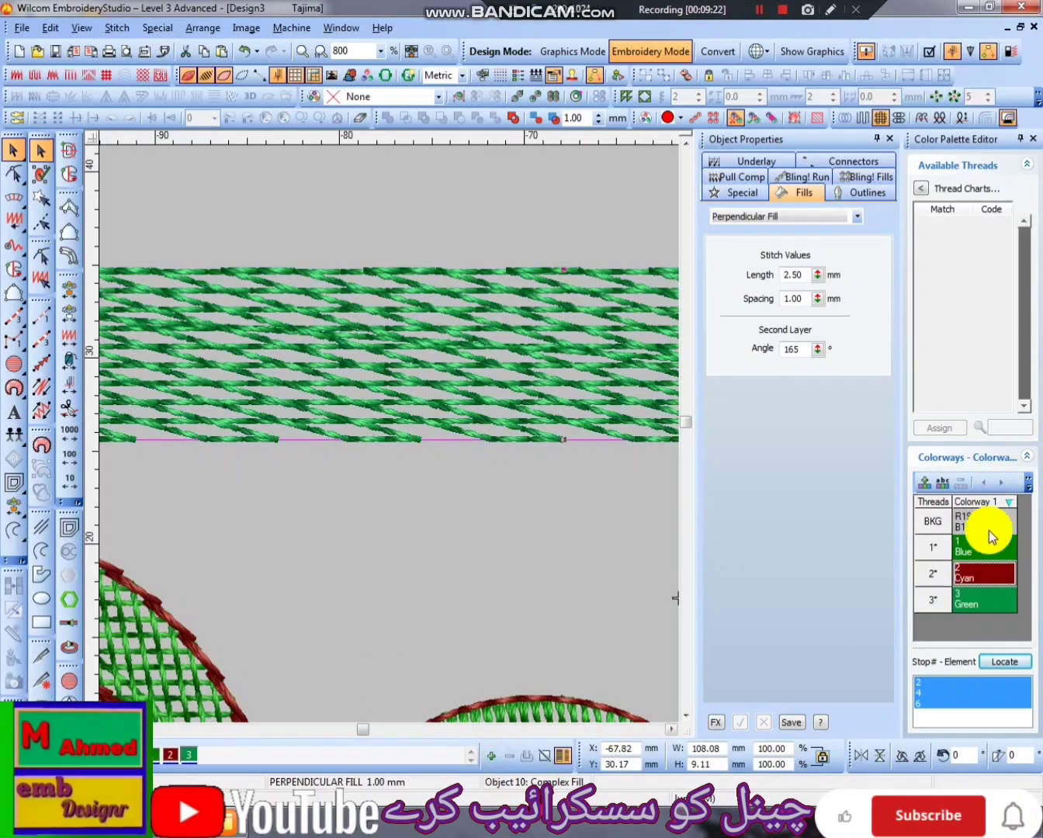
double_click(994, 602)
left_click(489, 369)
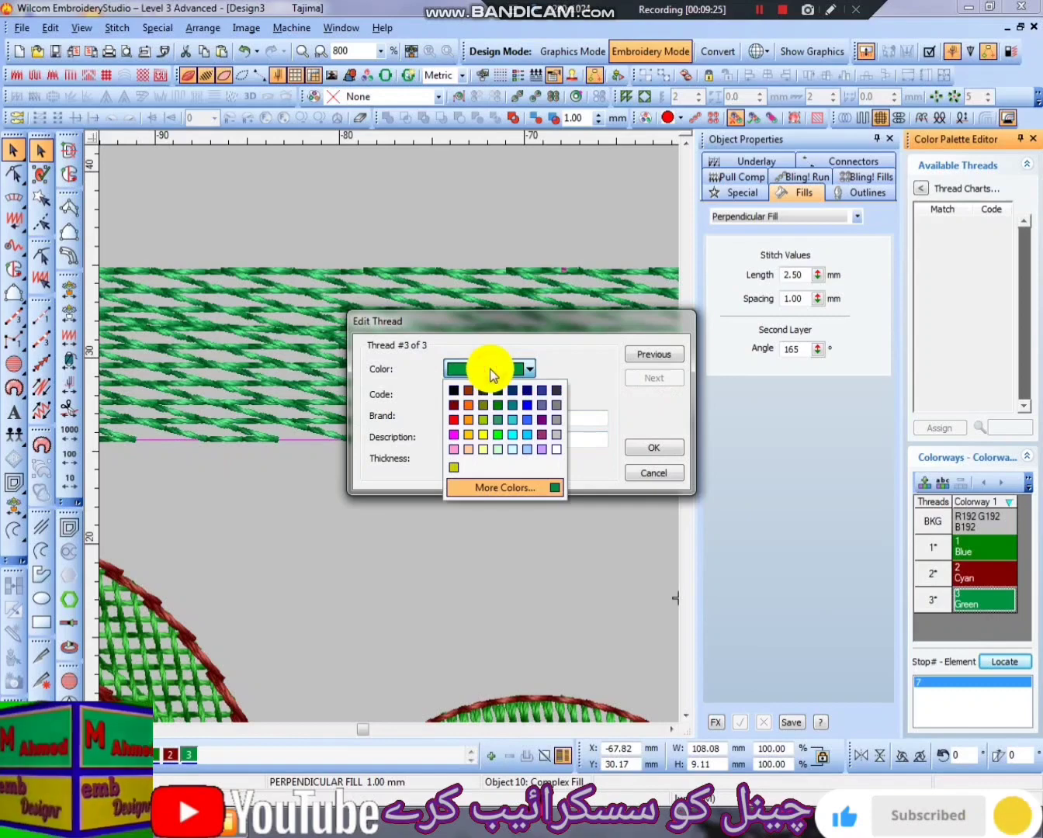
left_click(467, 404)
left_click(651, 451)
- Try a spiral Stemstitch offset of the band with a fixed offset of -1.50 mm and an offset count of 5
scroll(535, 442, "down", 2)
left_click(470, 415)
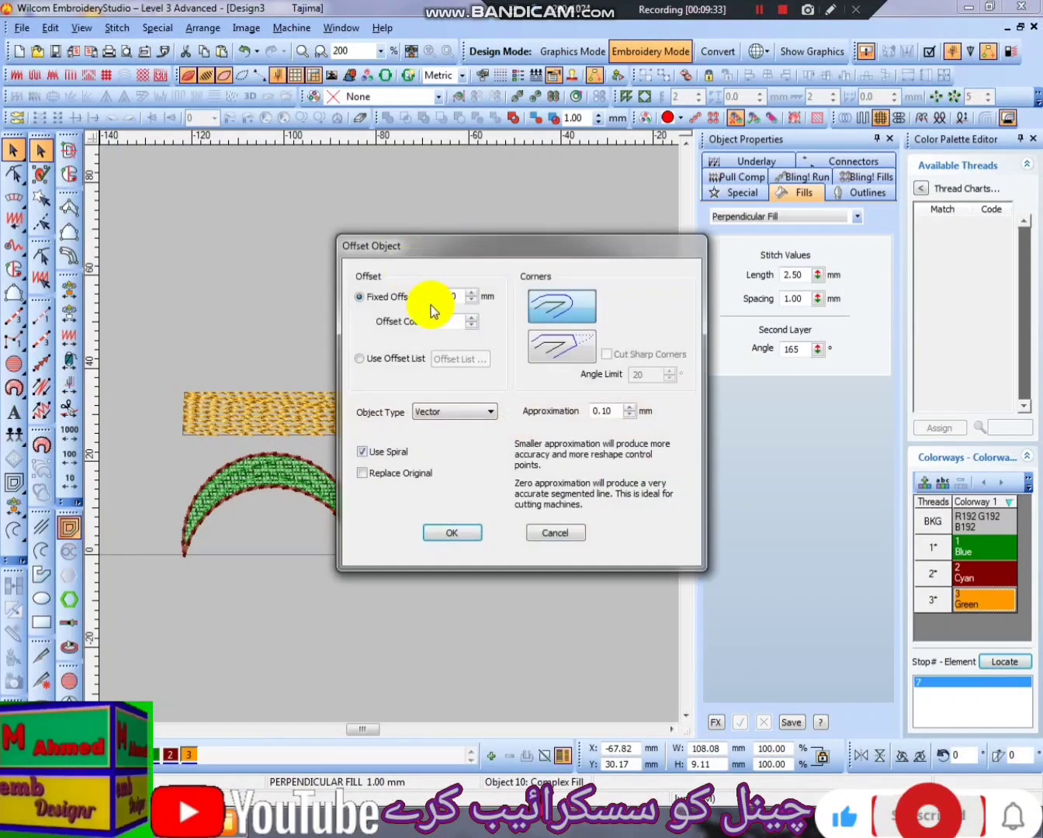
left_click(464, 413)
left_click(436, 479)
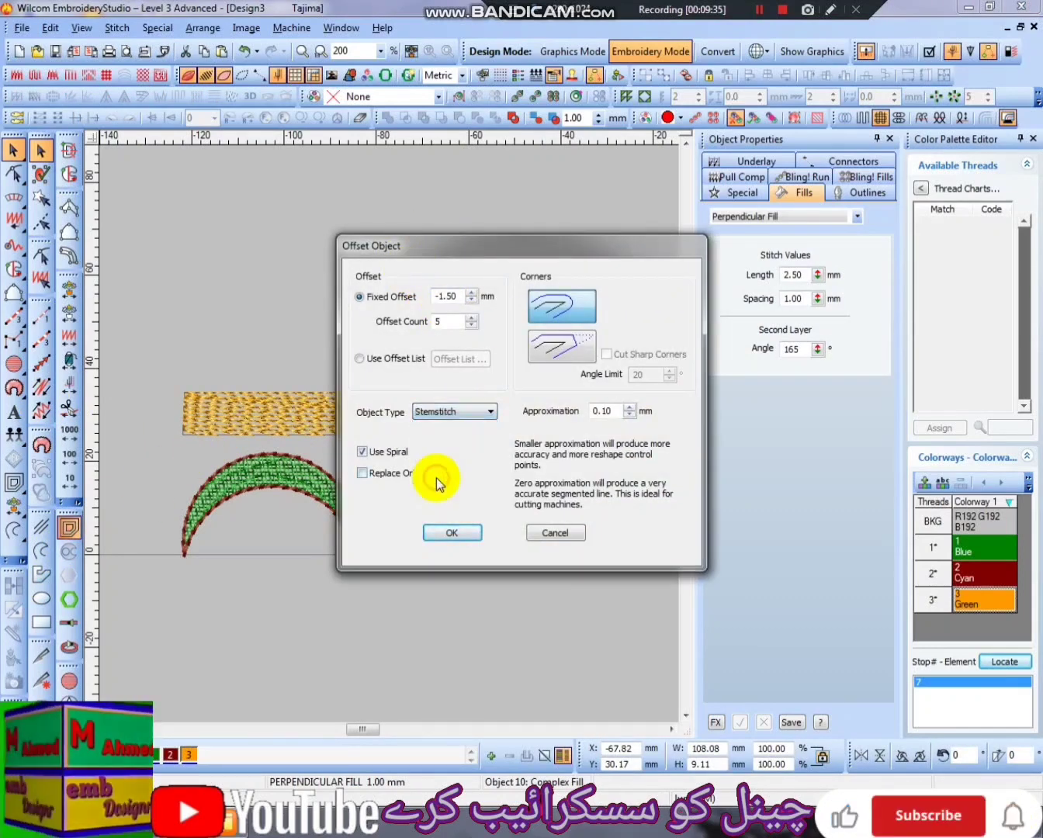
key("Return")
scroll(435, 412, "up", 1)
left_click_drag(442, 400, 415, 482)
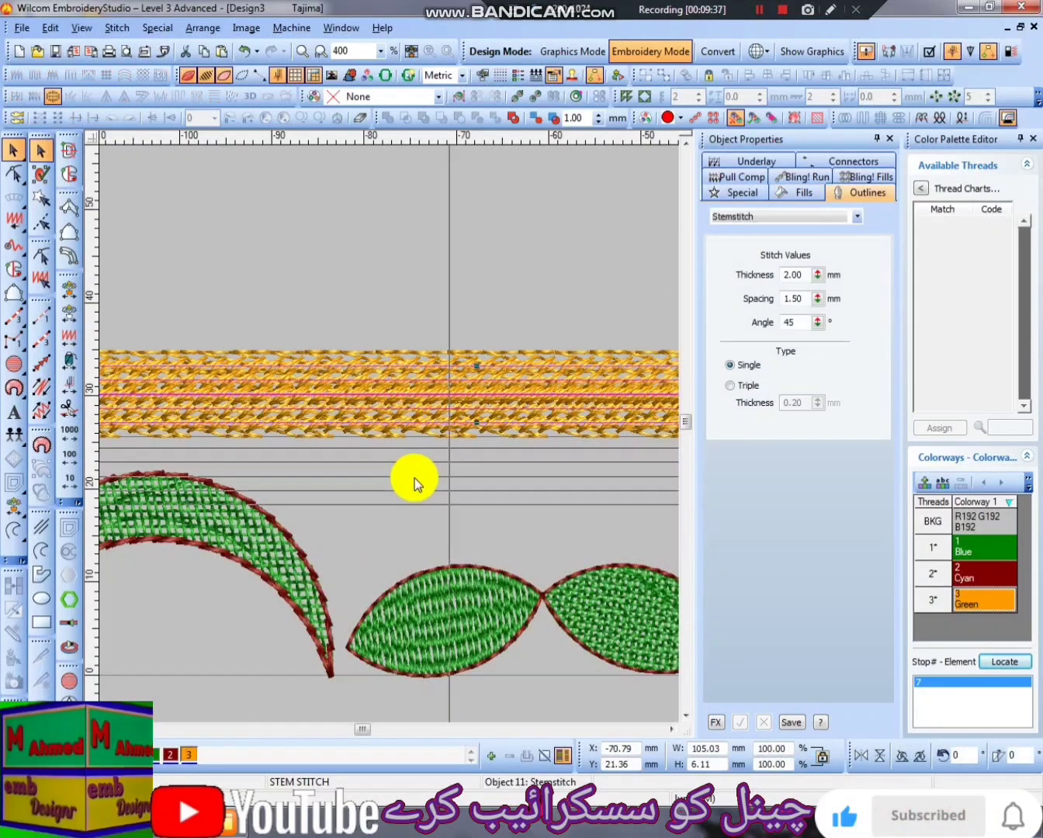
key("ctrl+z")
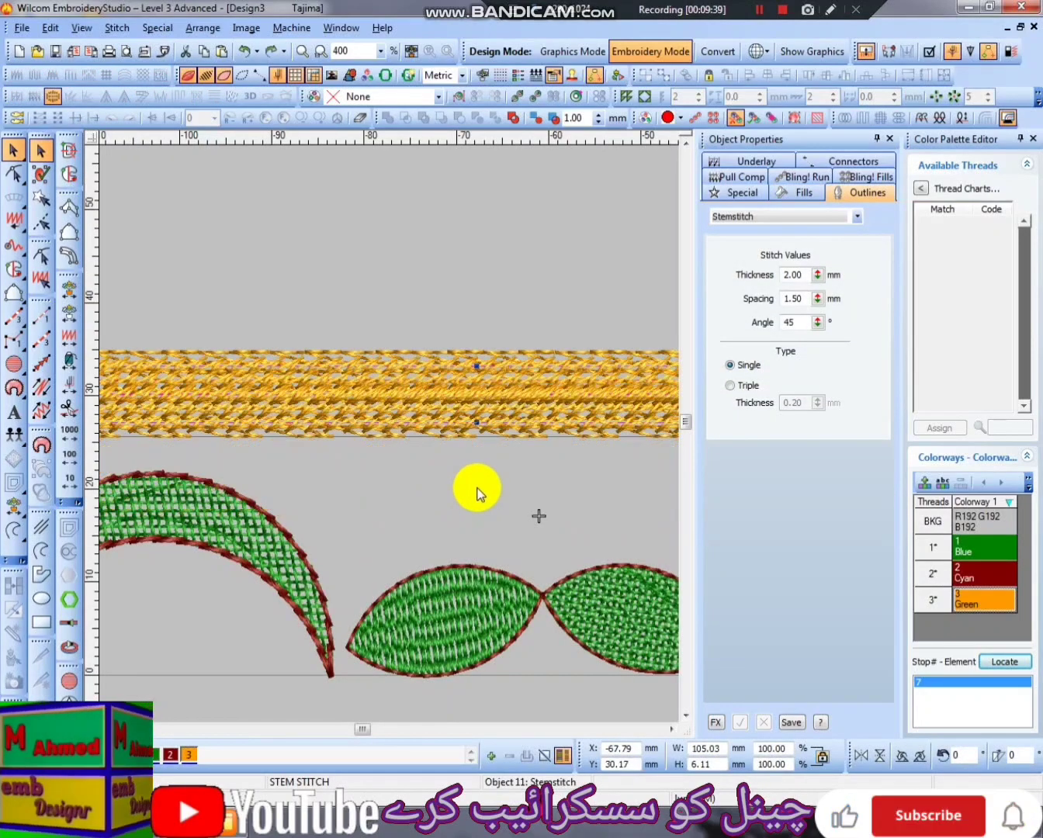
key("ctrl+z")
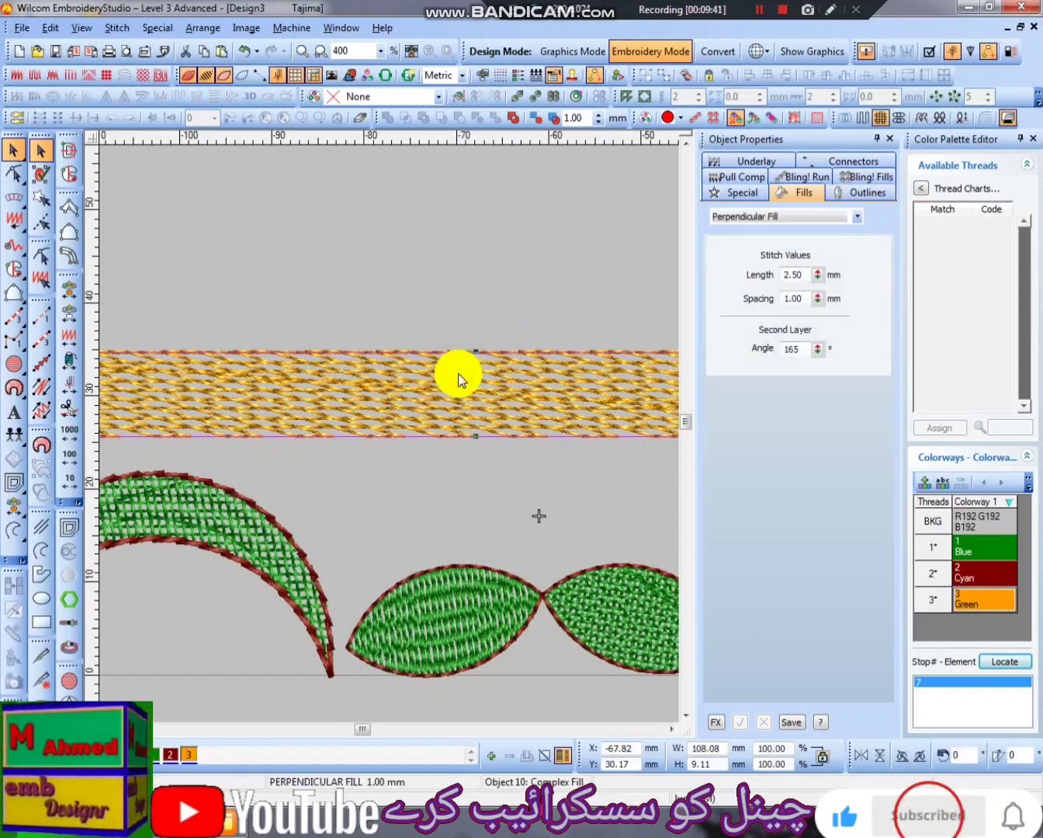
- Add a straight green Backstitch line about 108 mm long along the lower edge of the orange band
scroll(457, 371, "down", 1)
left_click(41, 386)
left_click(185, 436)
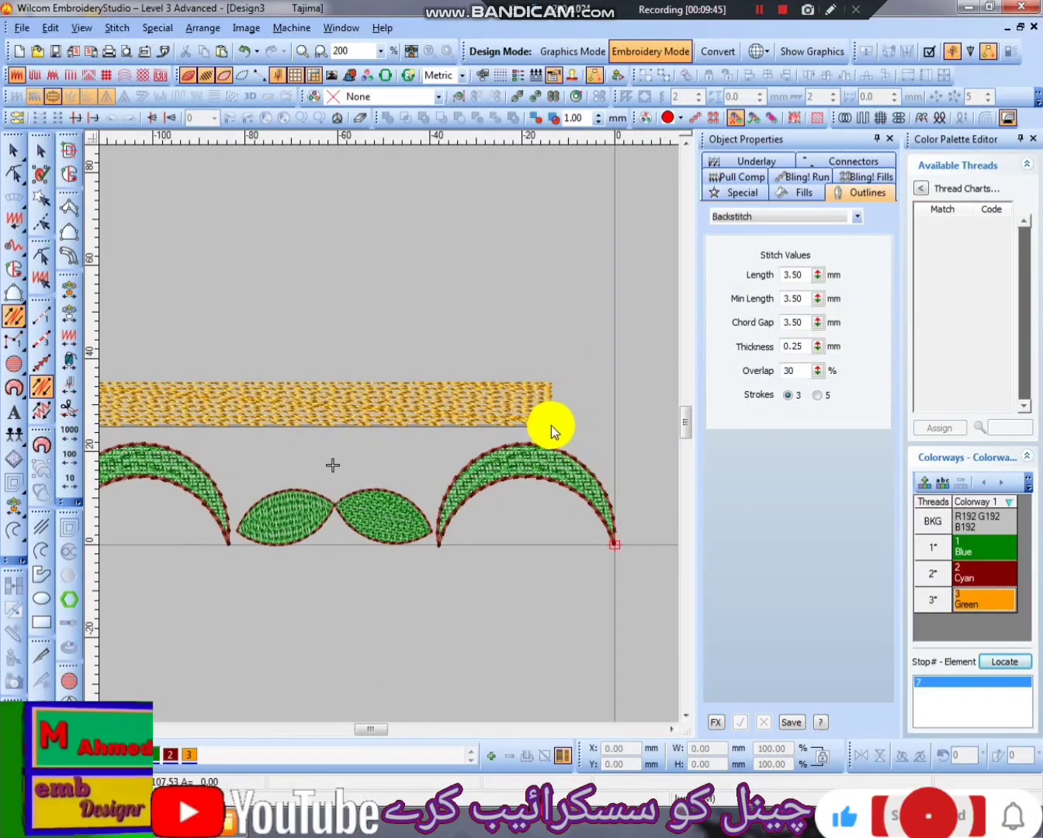
left_click(551, 425)
key("Return")
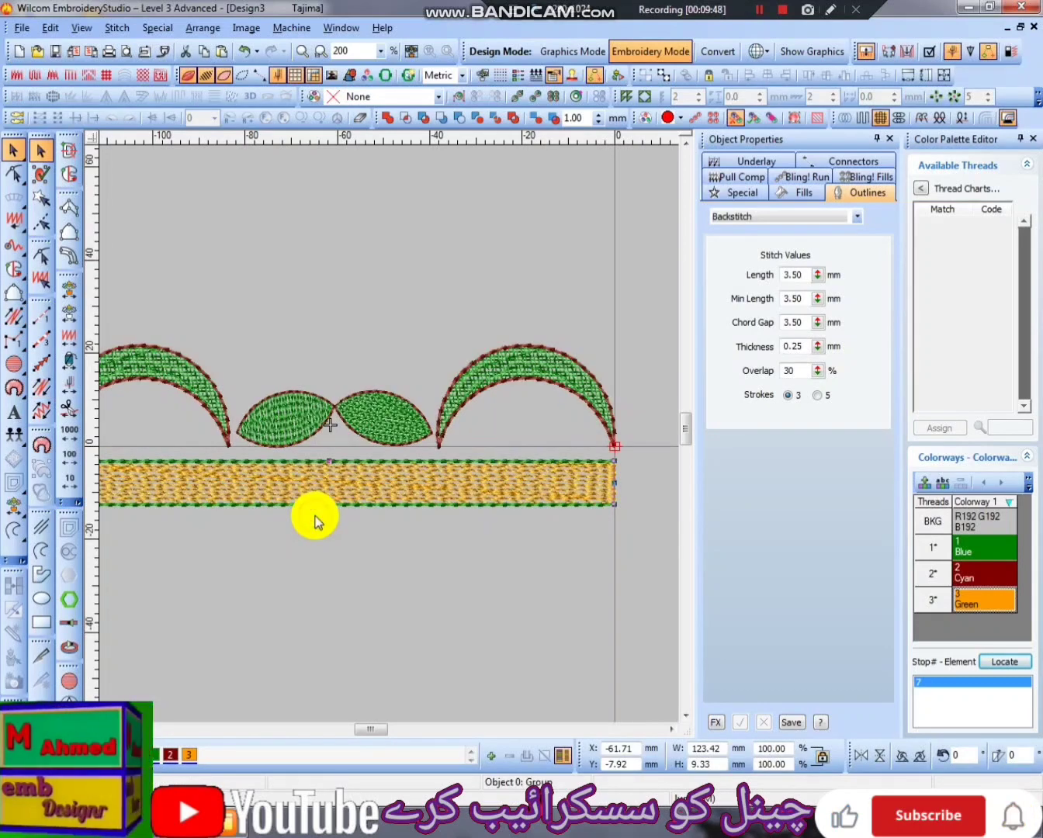
- Place a copy of the grouped, green-edged orange band above the crescents and leaves
key("Escape")
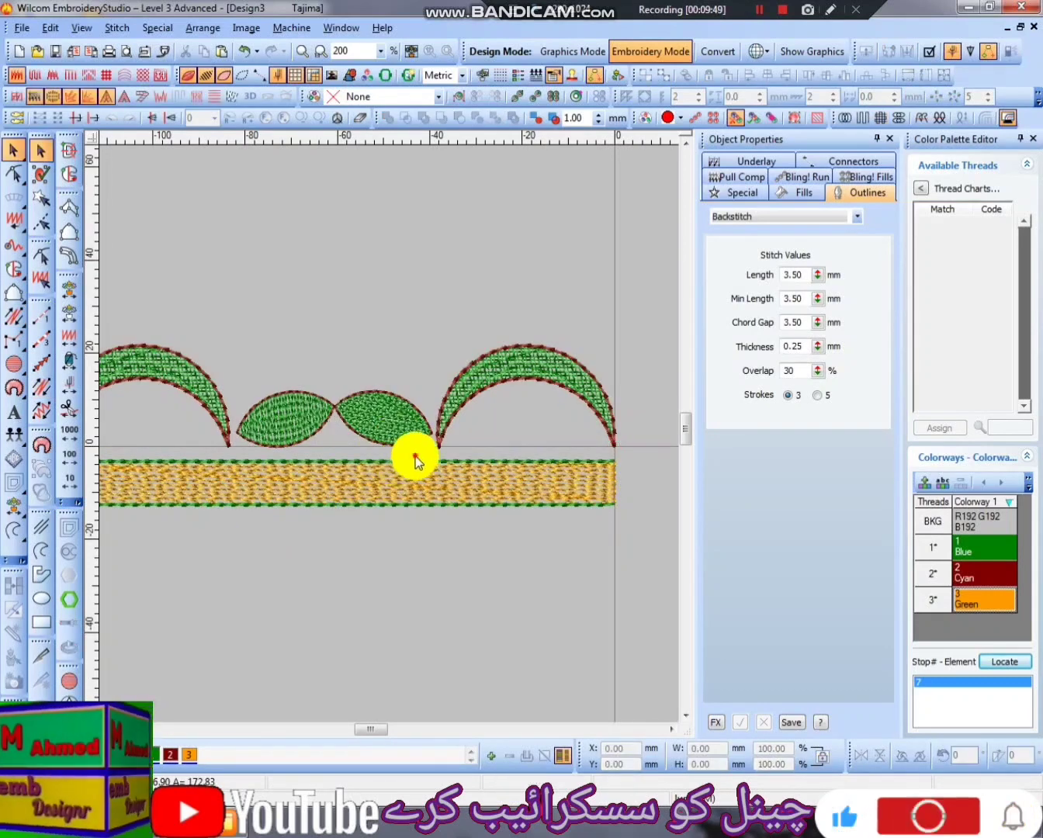
key("o")
left_click(405, 476)
scroll(403, 473, "down", 1)
right_click(382, 357, "ctrl")
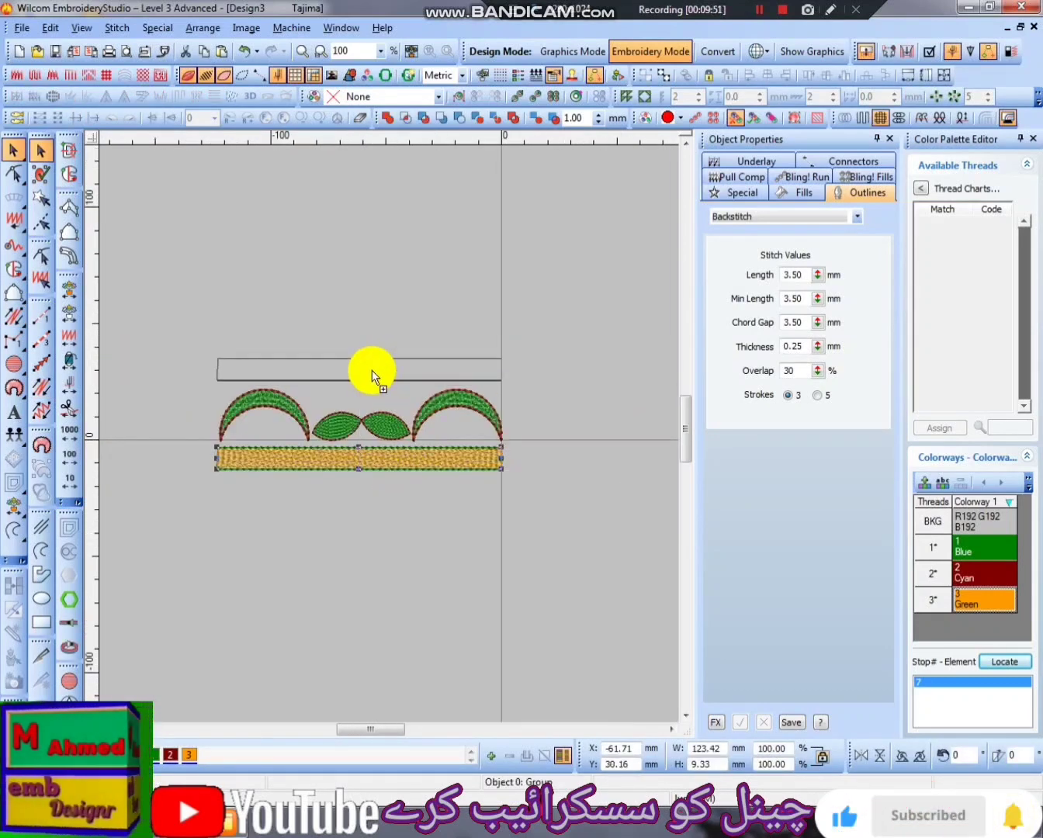
right_click(372, 370, "ctrl")
- Select the whole design and space the two bands and the crescent row evenly in the vertical direction
left_click(179, 378)
key("ctrl+a")
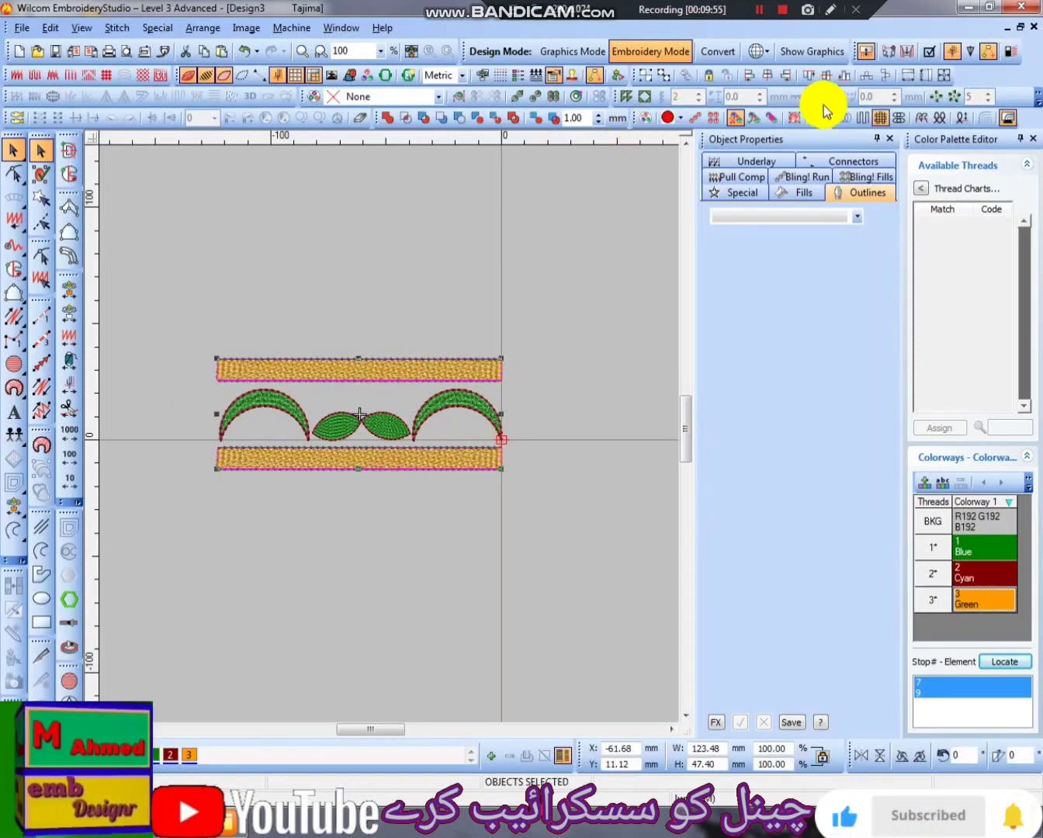
left_click(884, 75)
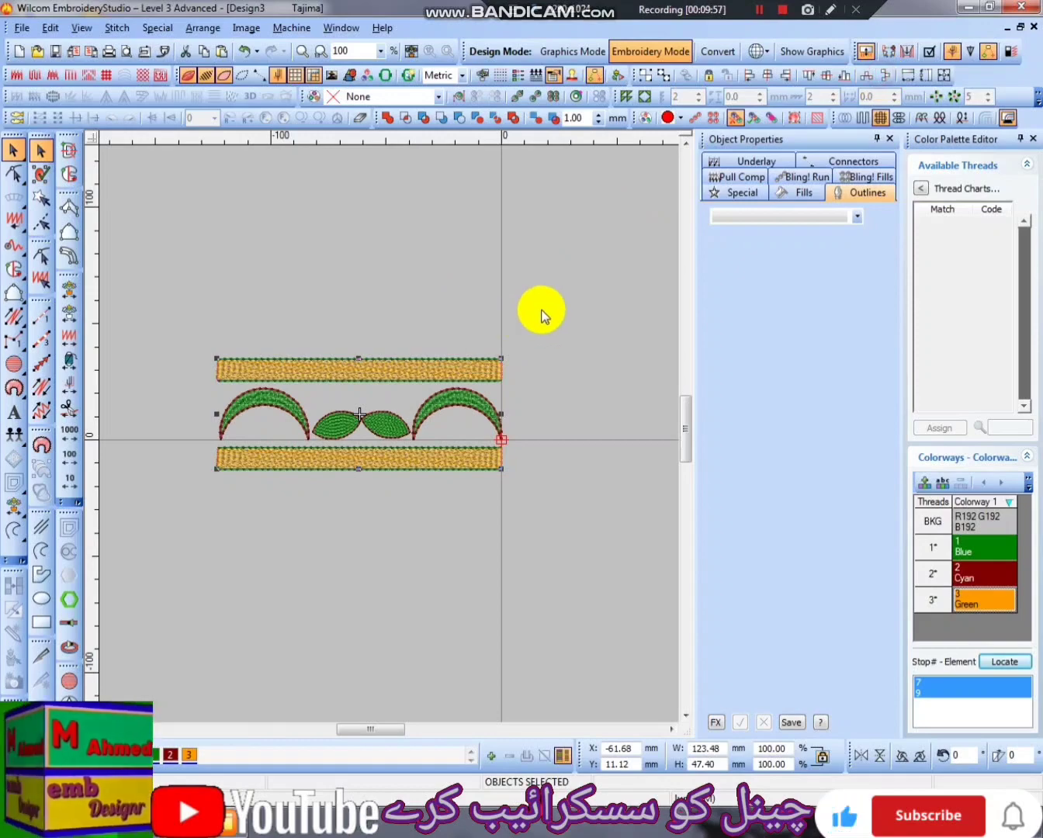